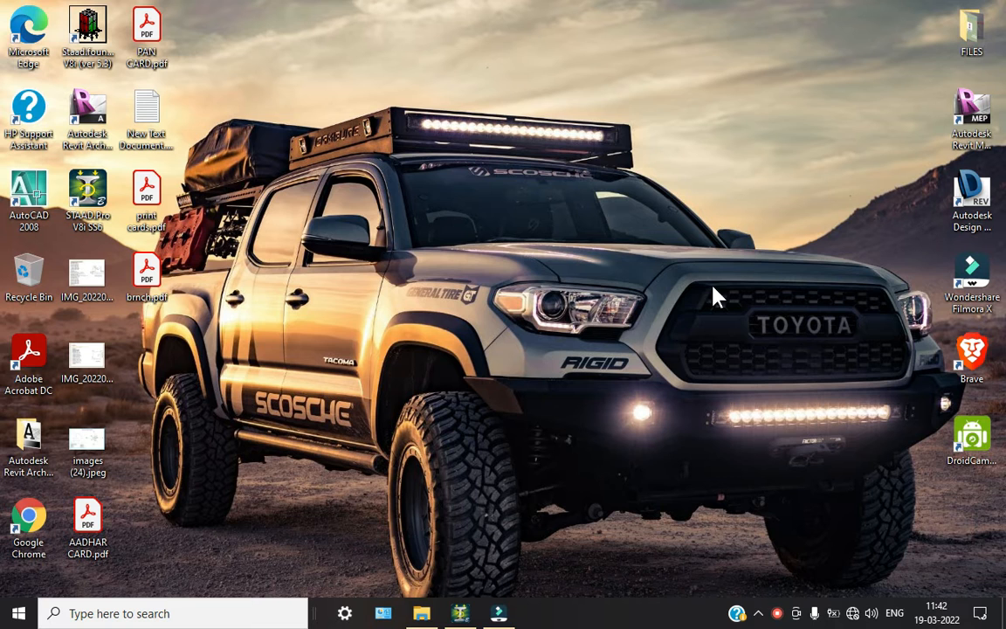
pyautogui.rightClick(460, 88)
pyautogui.click(498, 120)
pyautogui.click(495, 129)
pyautogui.rightClick(427, 63)
pyautogui.click(463, 106)
pyautogui.rightClick(432, 5)
pyautogui.click(456, 44)
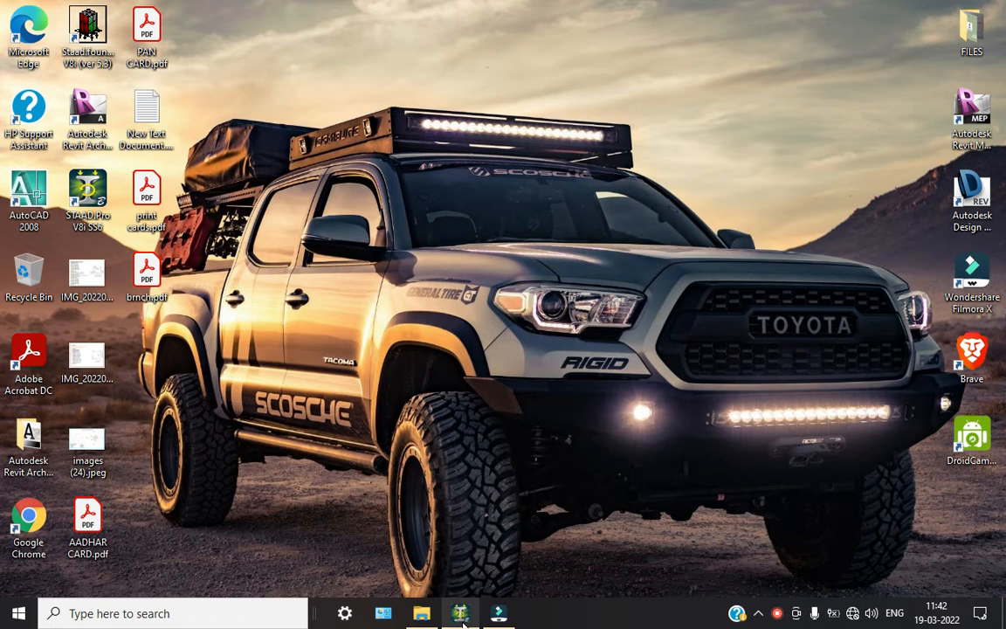
# Switch to STAAD.Pro and create a new Space model named CIRCULAR BEAM in metre and kilonewton units, ready for adding beams
pyautogui.click(458, 607)
pyautogui.click(76, 160)
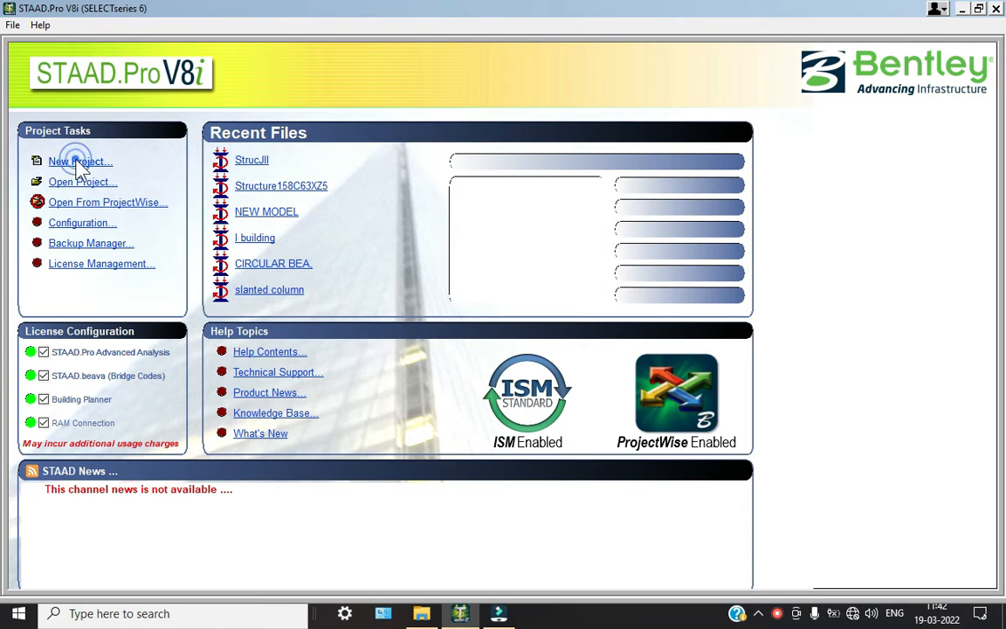
pyautogui.click(339, 202)
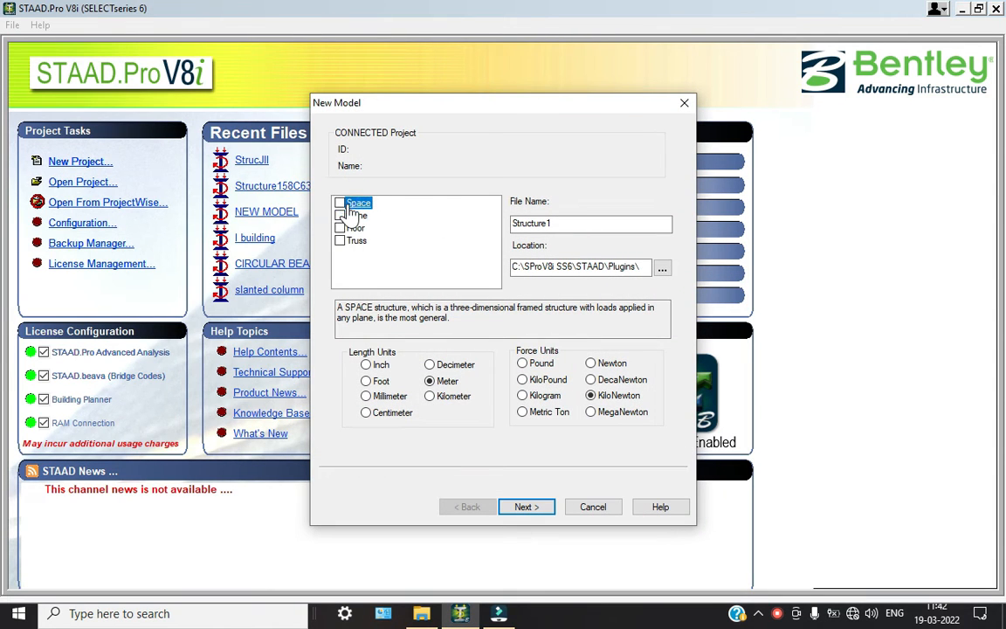
pyautogui.press('Tab')
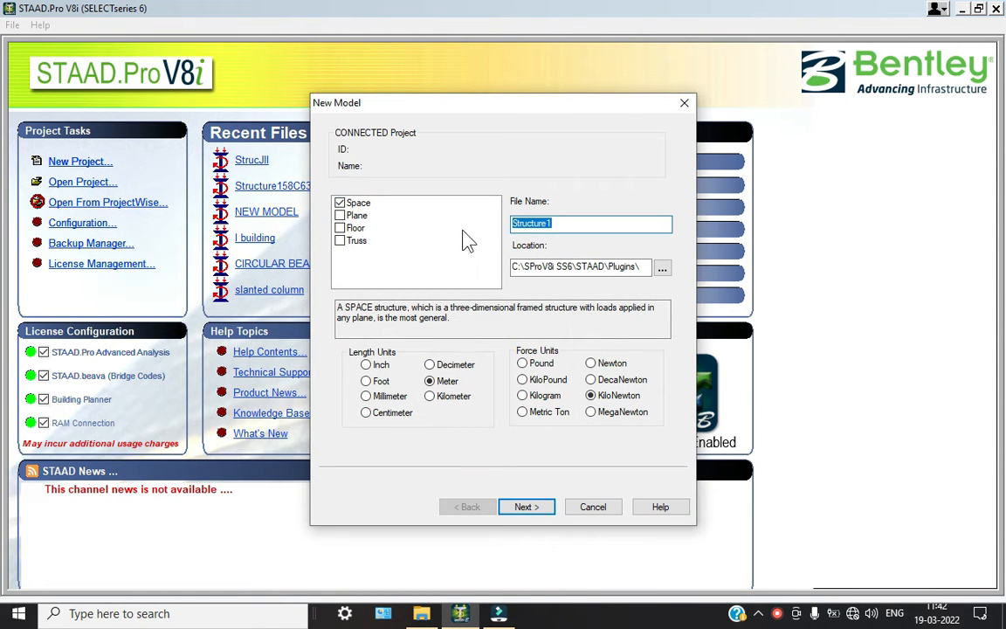
pyautogui.write('CIRCULAR BEAM')
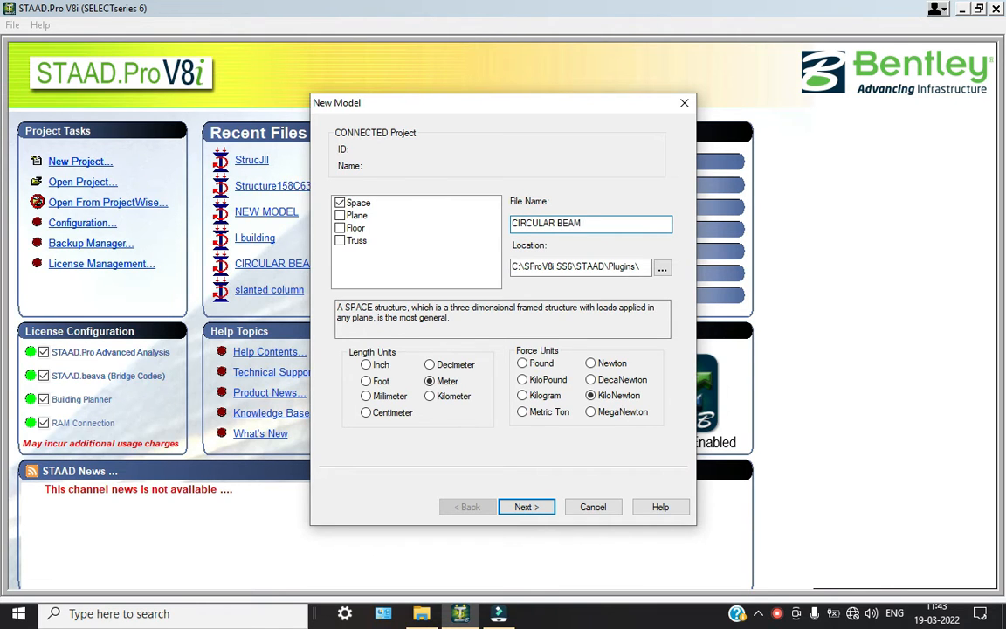
pyautogui.press('Return')
pyautogui.press('Return')
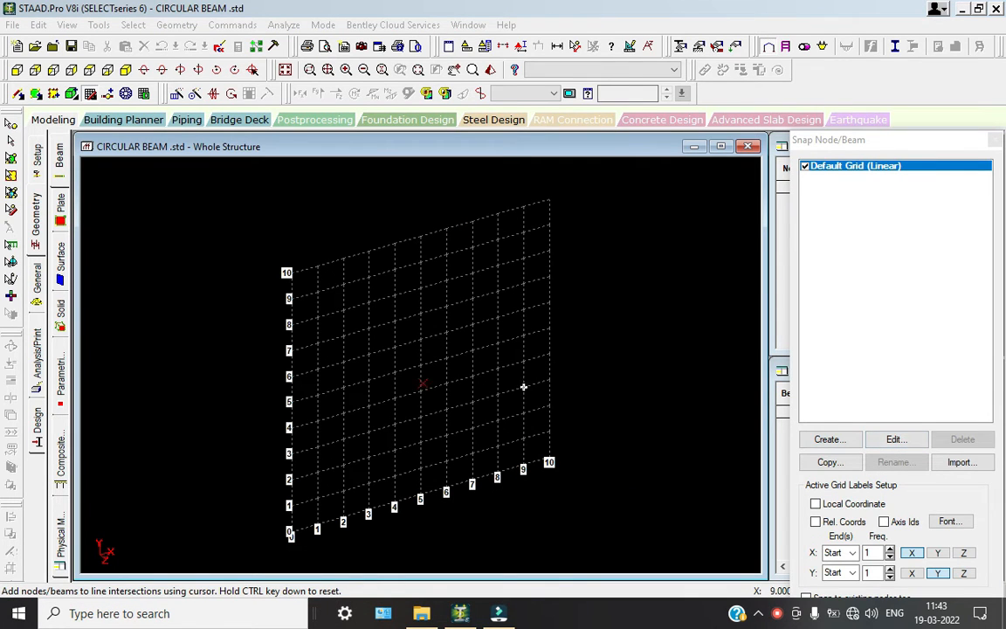
# In the front view, draw a vertical column on the grid from X 0, Y 0 to X 0, Y 8 m
pyautogui.click(17, 70)
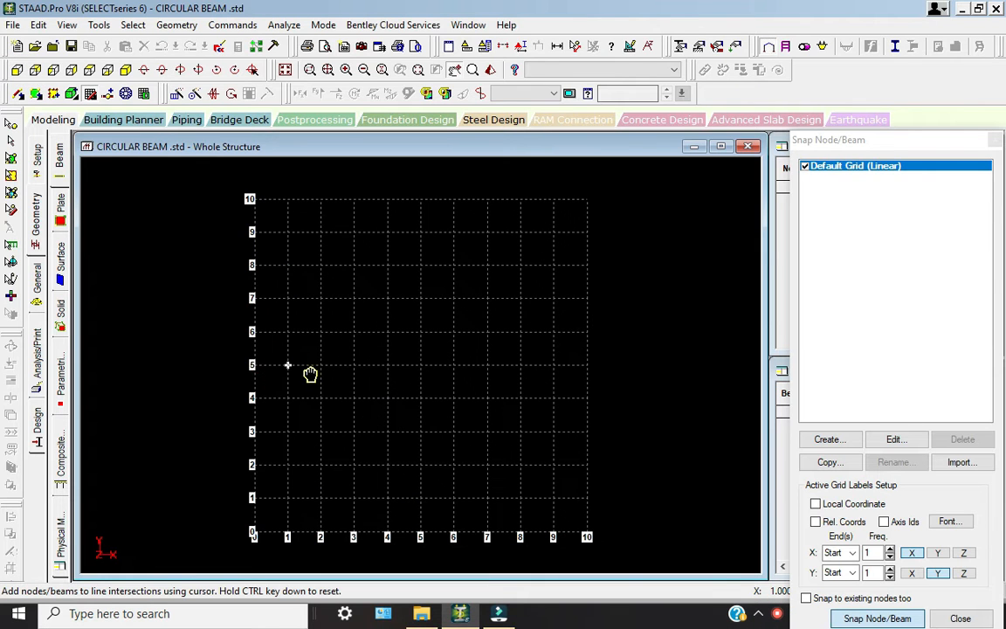
pyautogui.moveTo(310, 375); pyautogui.dragTo(378, 338, button='middle')
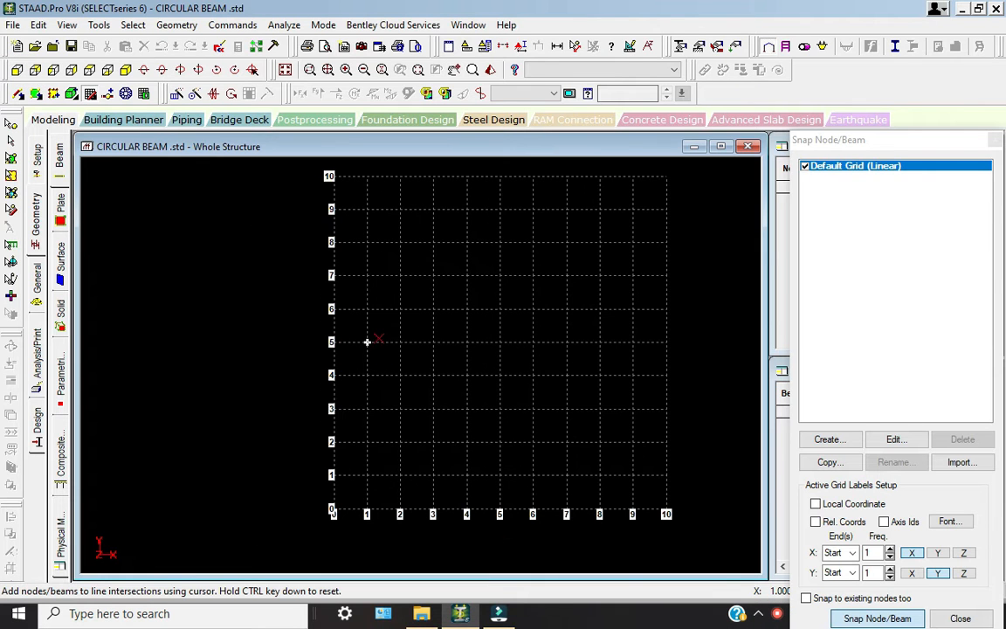
pyautogui.click(333, 511)
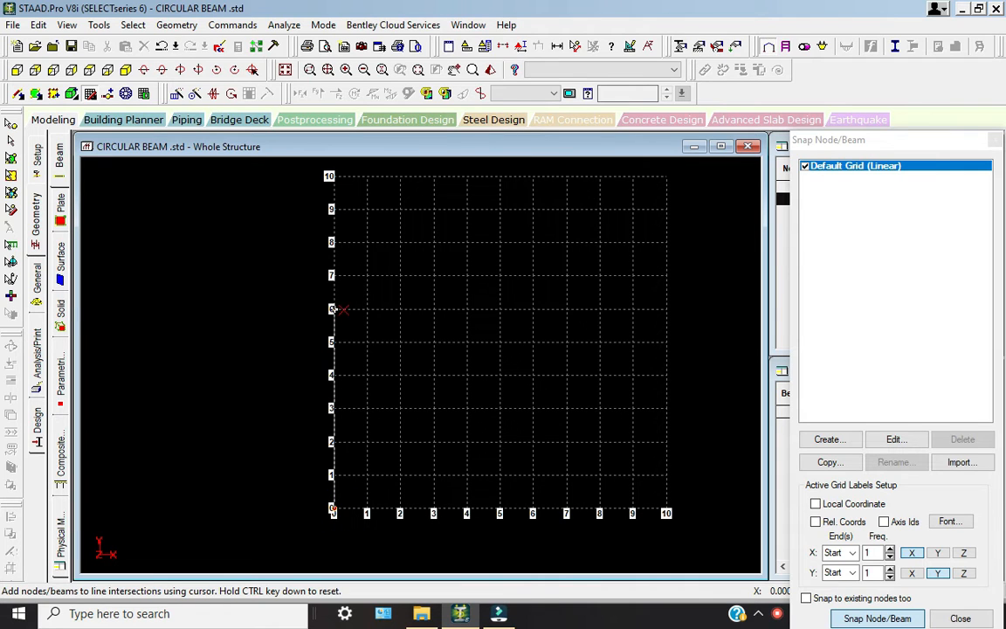
pyautogui.click(333, 242)
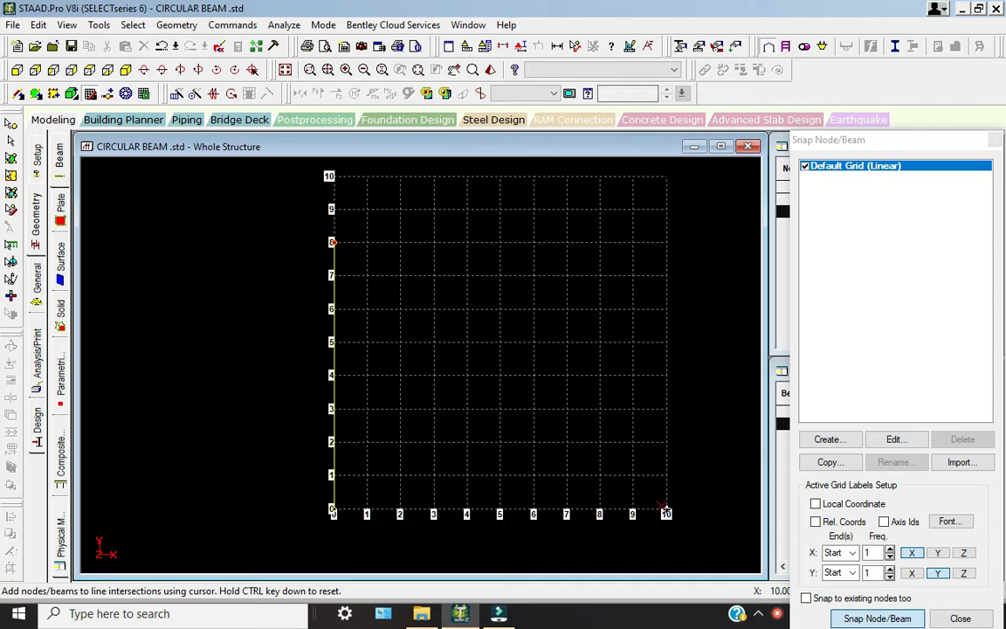
pyautogui.click(666, 508)
pyautogui.click(667, 513)
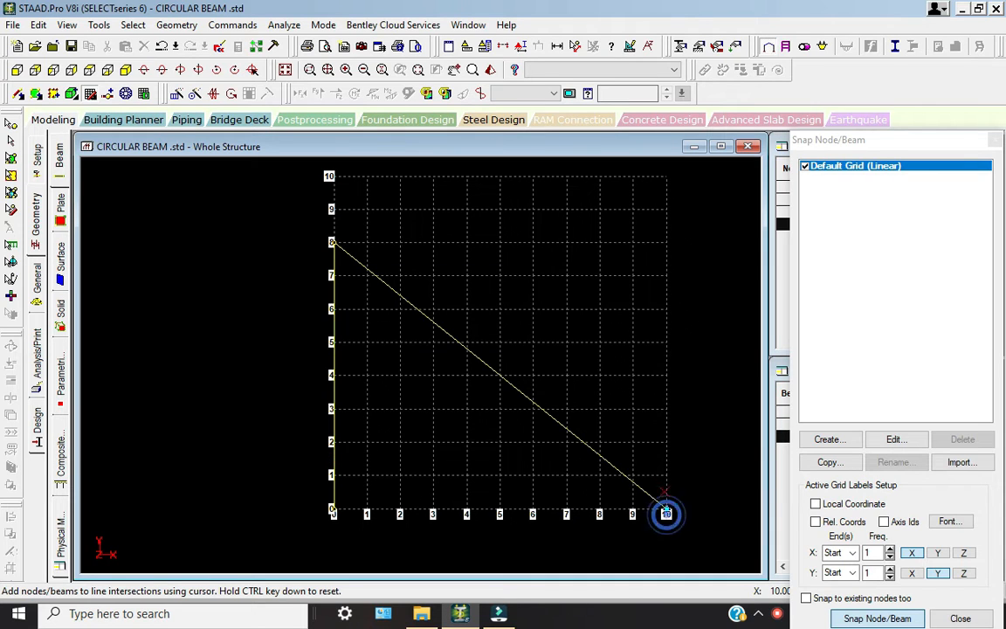
pyautogui.hotkey('ctrl', 'z')
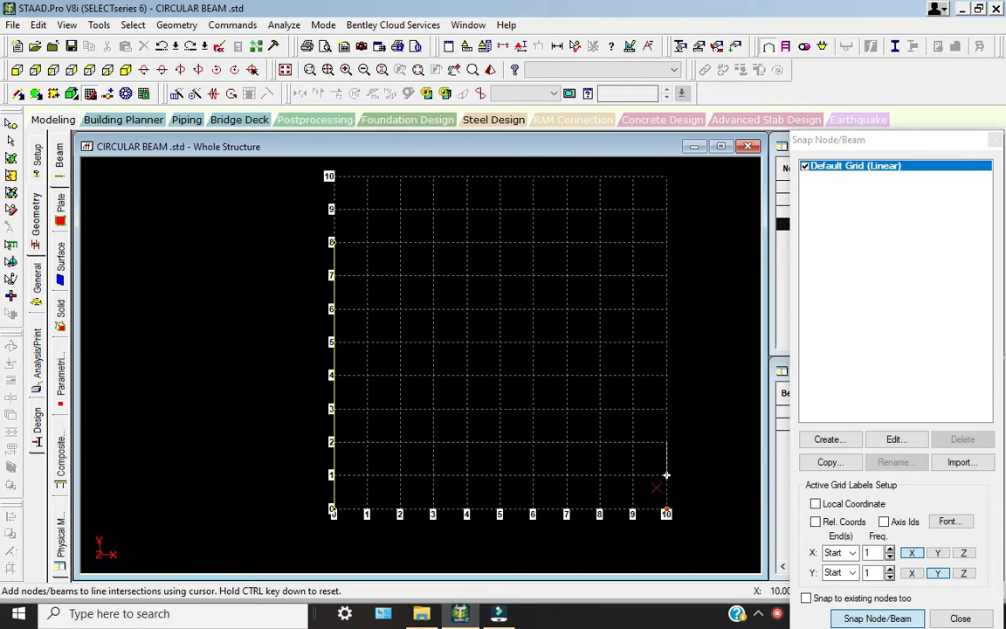
# Draw a second vertical column from X 10, Y 0 to X 10, Y 8 m and close the snap grid
pyautogui.click(666, 513)
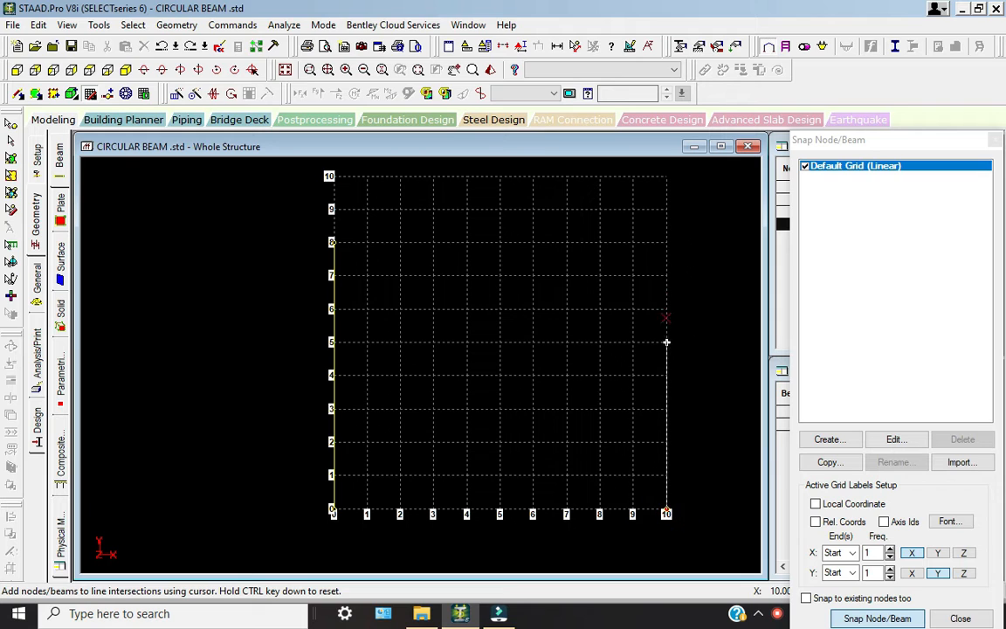
pyautogui.click(666, 242)
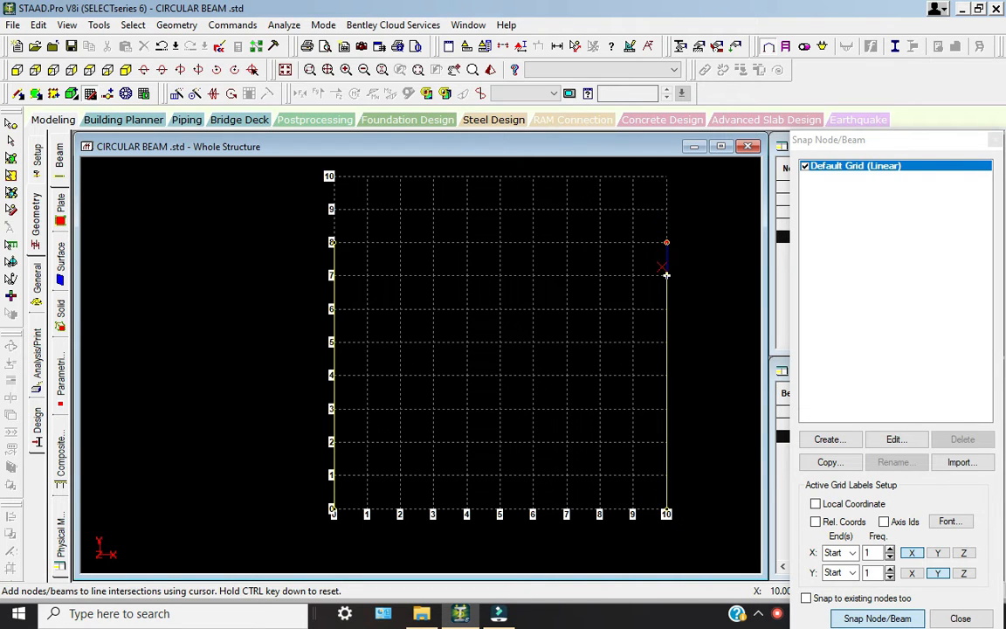
pyautogui.click(91, 93)
pyautogui.scroll(-2, 410, 350)
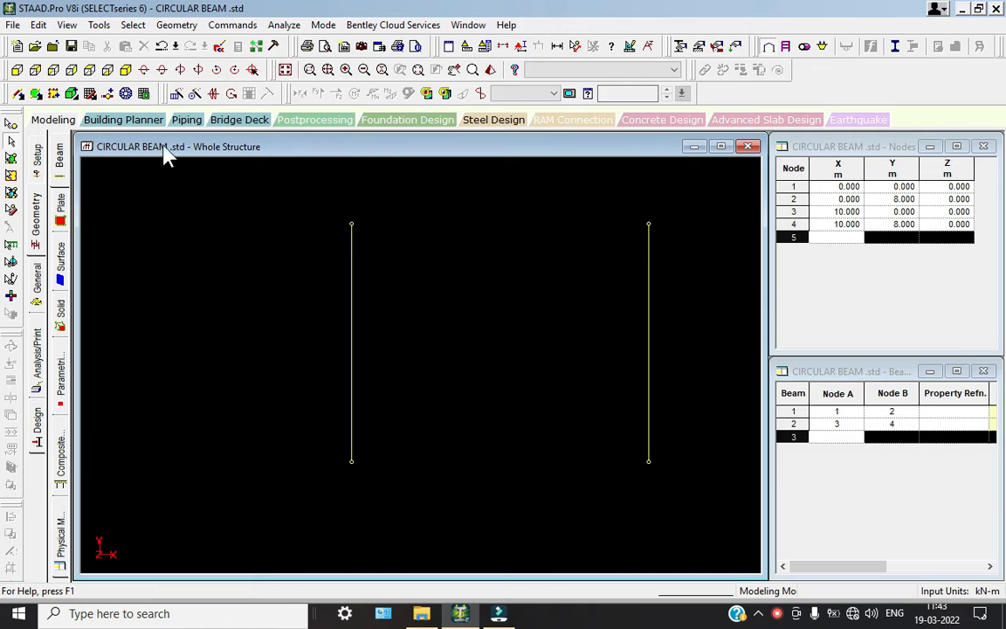
# In the isometric view, add a curved beam between the two column tops with a 10 m radius of curvature and 0-degree gamma angle
pyautogui.click(125, 70)
pyautogui.scroll(-1, 649, 310)
pyautogui.moveTo(649, 310); pyautogui.dragTo(514, 317, button='middle')
pyautogui.scroll(-5, 514, 318)
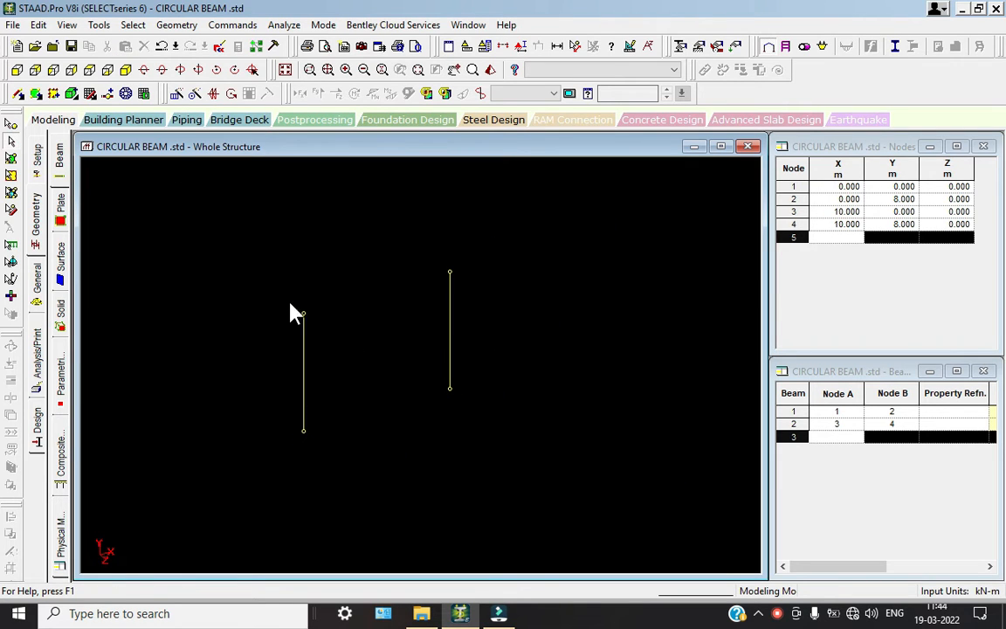
pyautogui.scroll(2, 250, 258)
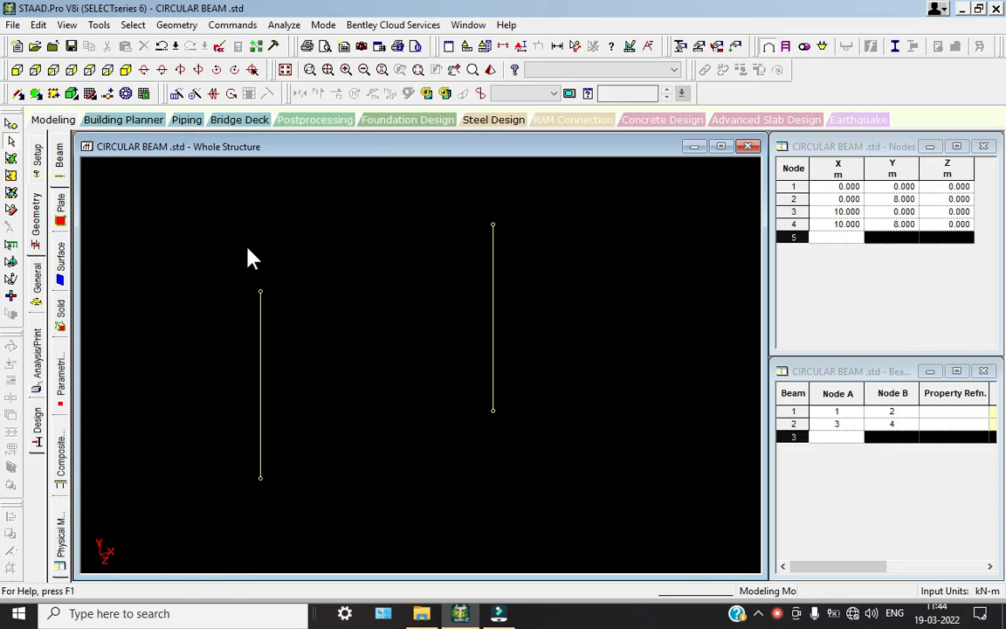
pyautogui.click(176, 25)
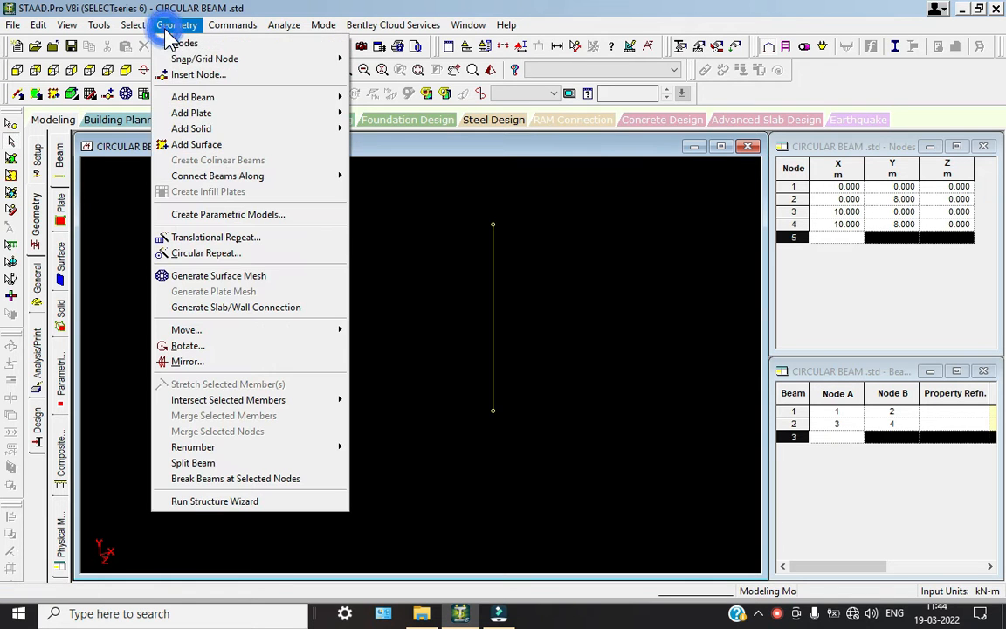
pyautogui.moveTo(233, 101)
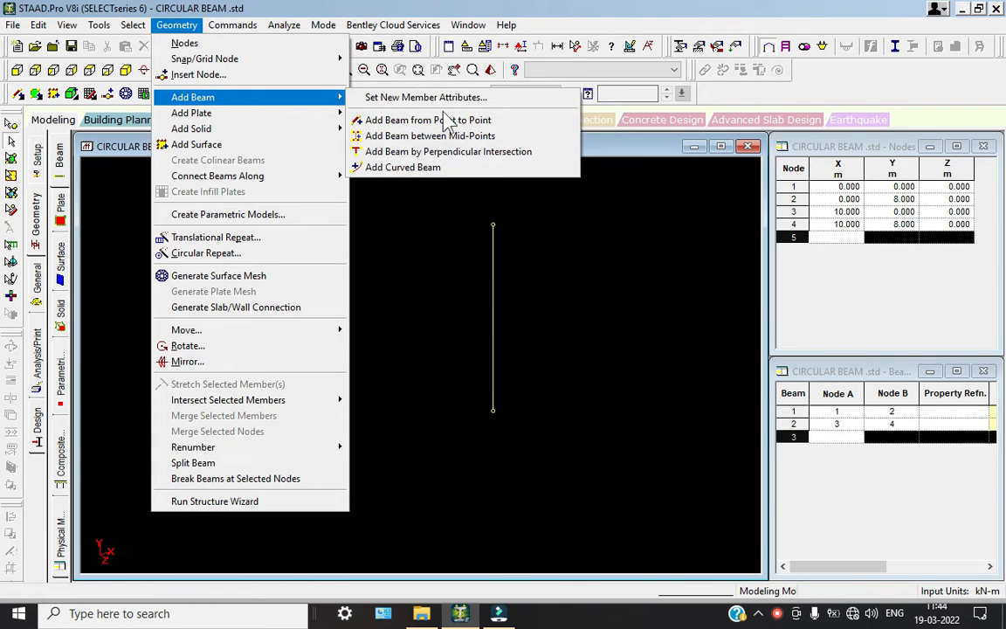
pyautogui.click(445, 172)
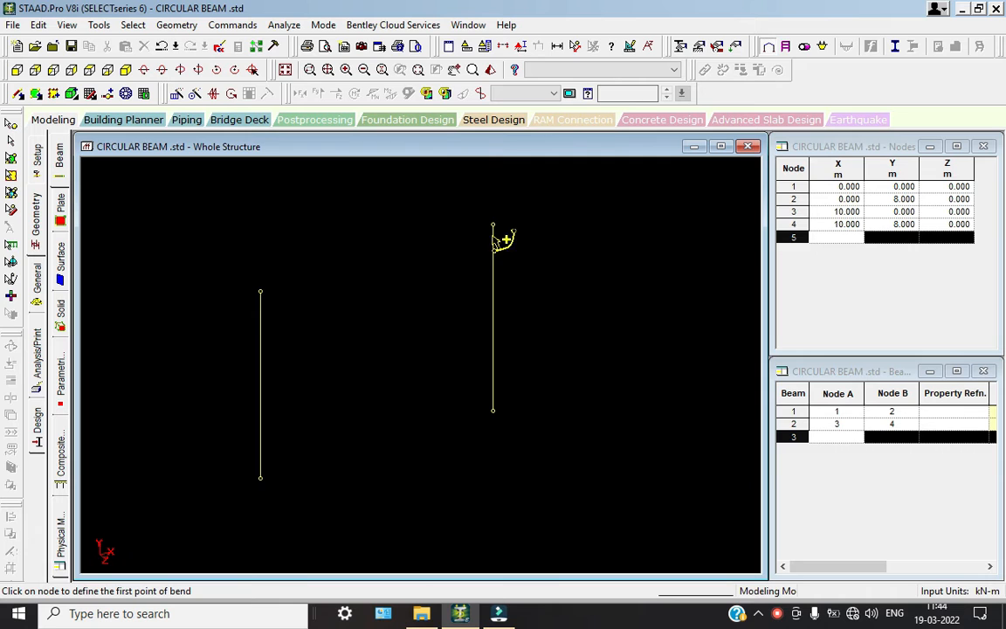
pyautogui.click(493, 227)
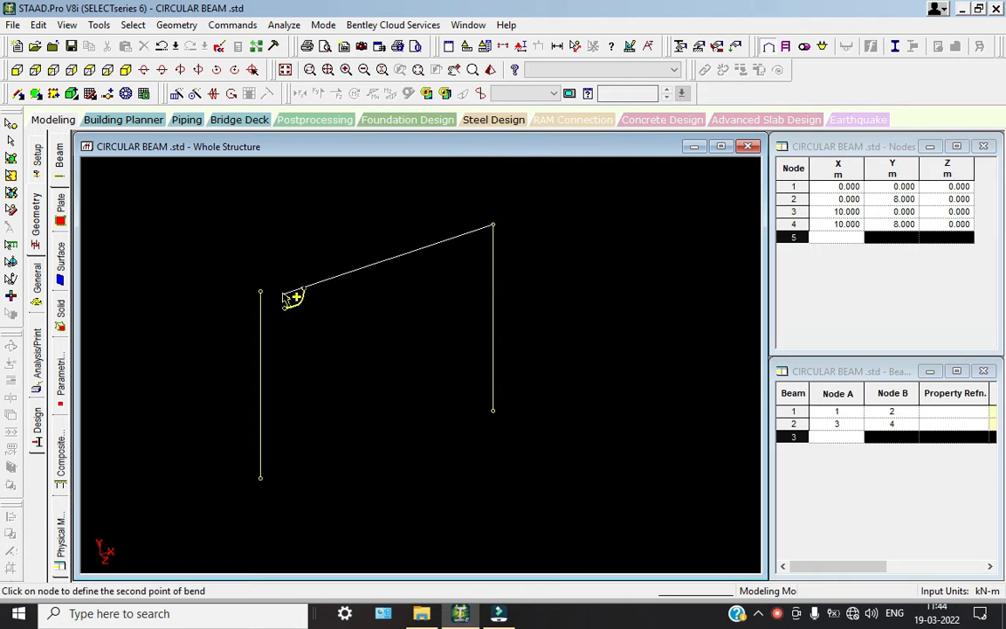
pyautogui.click(260, 291)
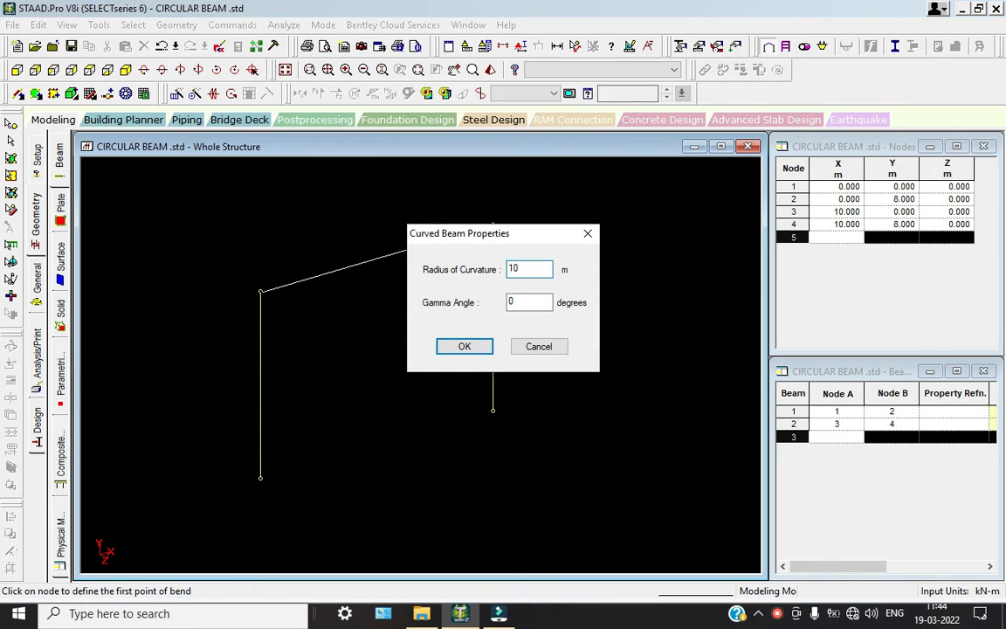
pyautogui.press('Return')
pyautogui.scroll(-2, 435, 304)
pyautogui.moveTo(443, 309); pyautogui.dragTo(478, 317, button='middle')
pyautogui.scroll(3, 433, 265)
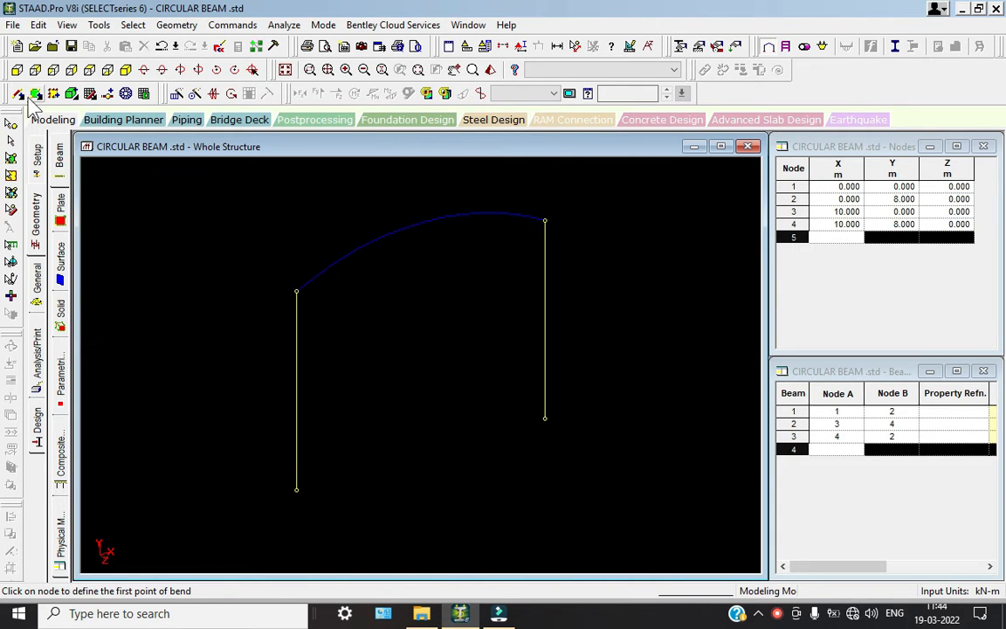
# Try to insert a node into the curved beam
pyautogui.click(405, 232)
pyautogui.rightClick(405, 210)
pyautogui.click(471, 325)
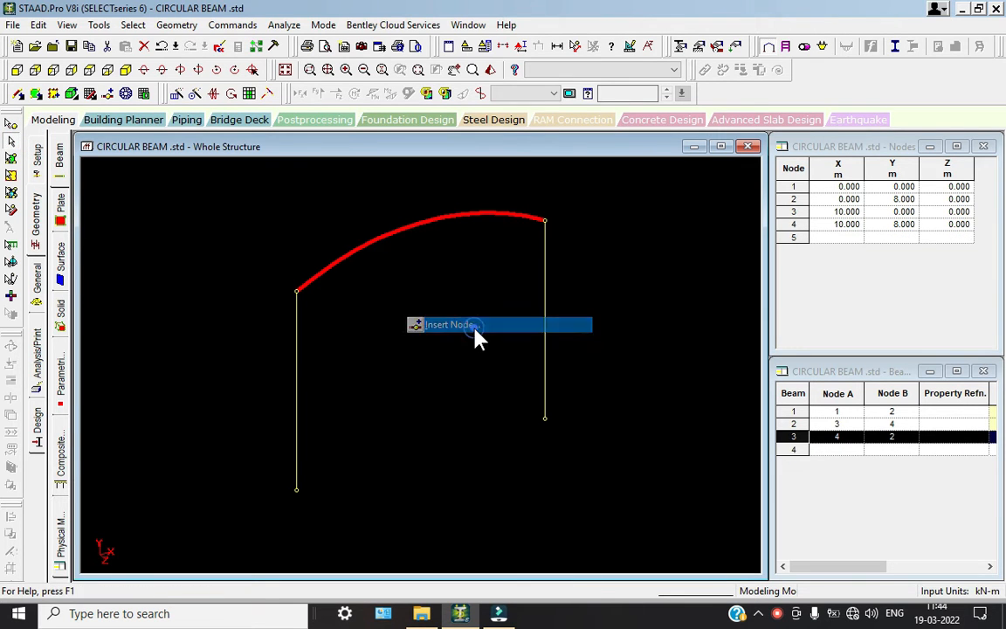
pyautogui.click(605, 340)
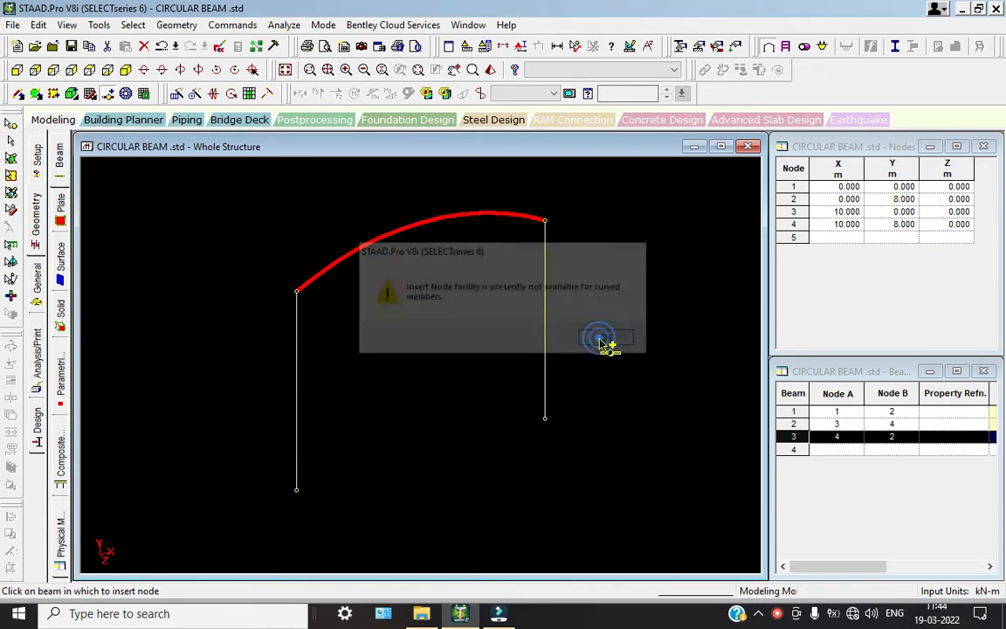
pyautogui.click(291, 194)
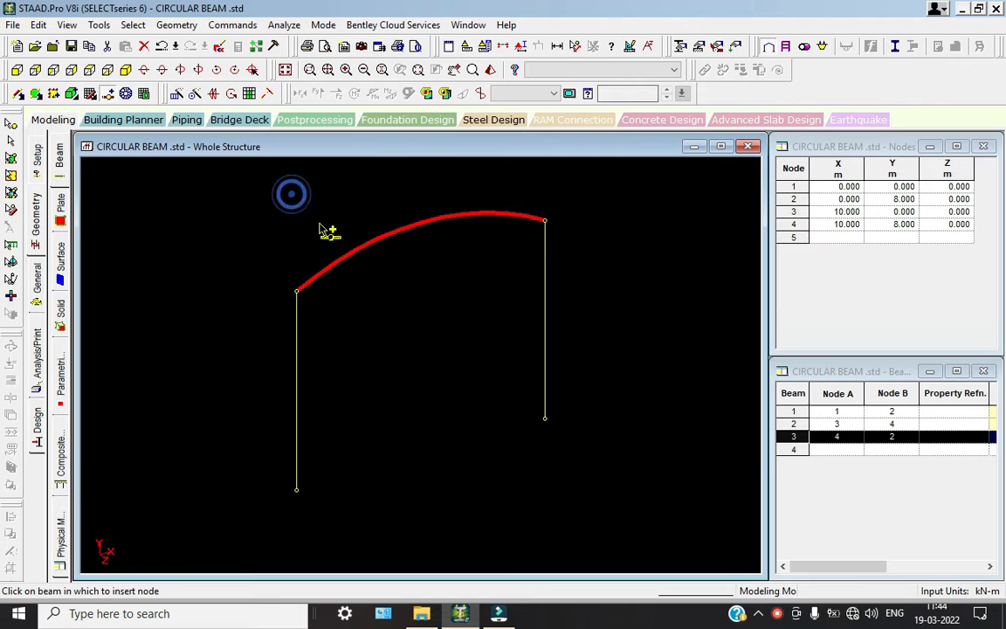
pyautogui.click(399, 310)
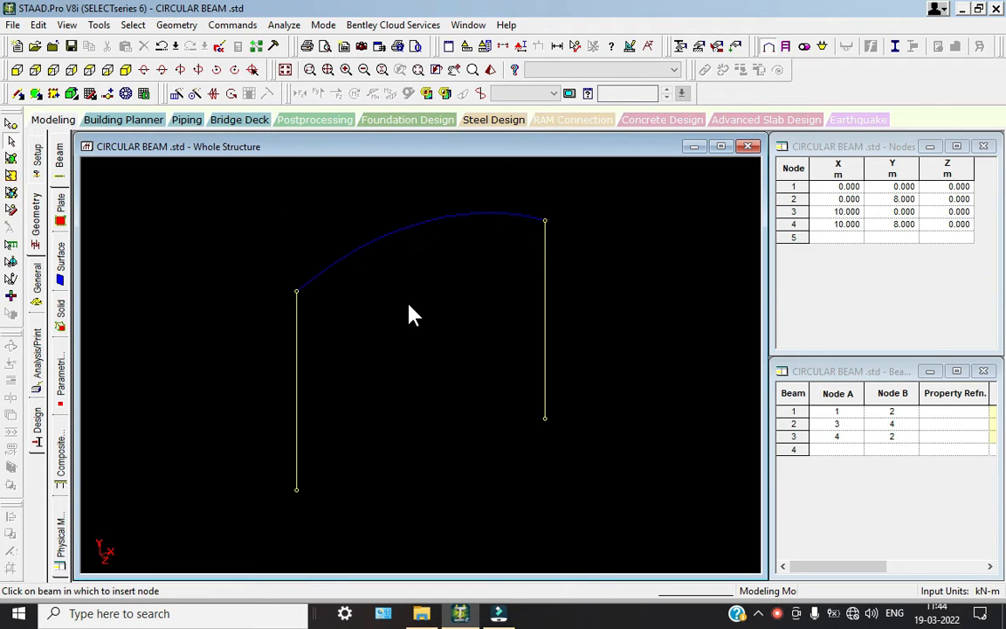
pyautogui.scroll(-1, 363, 298)
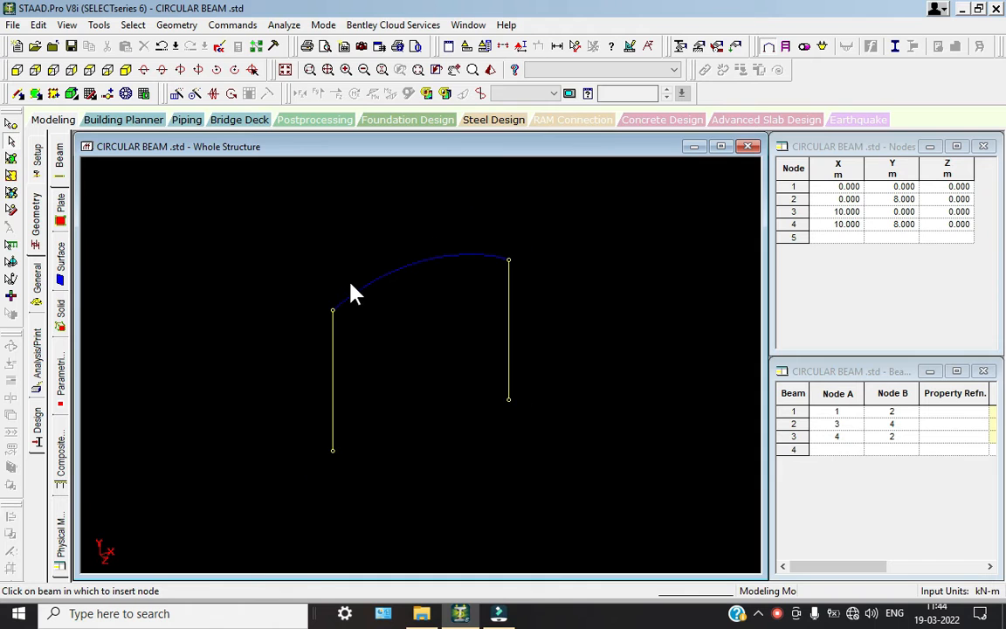
pyautogui.moveTo(247, 197); pyautogui.dragTo(623, 501)
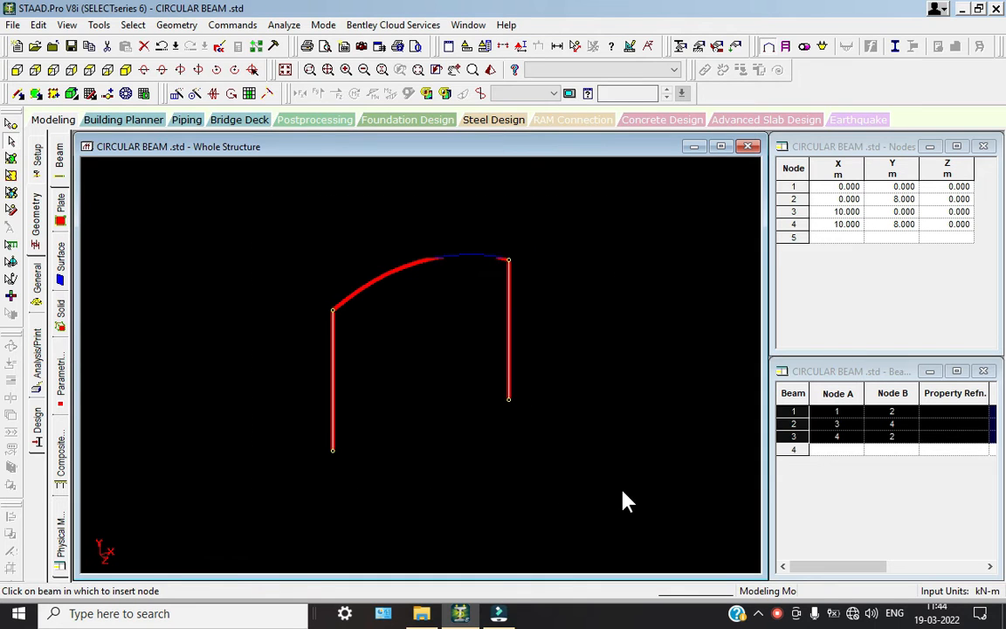
pyautogui.click(454, 256)
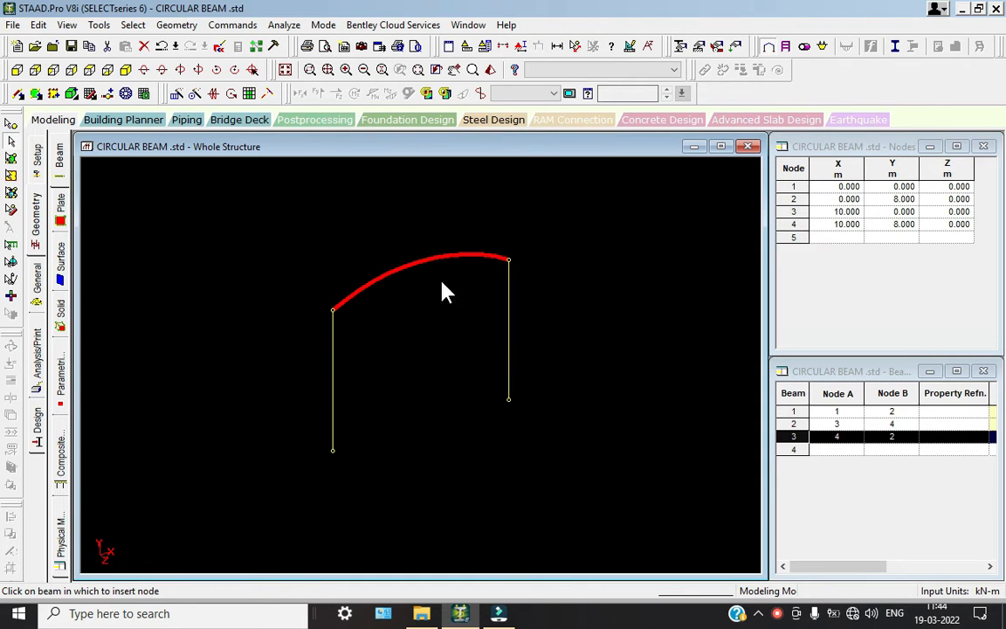
pyautogui.moveTo(180, 178); pyautogui.dragTo(691, 542)
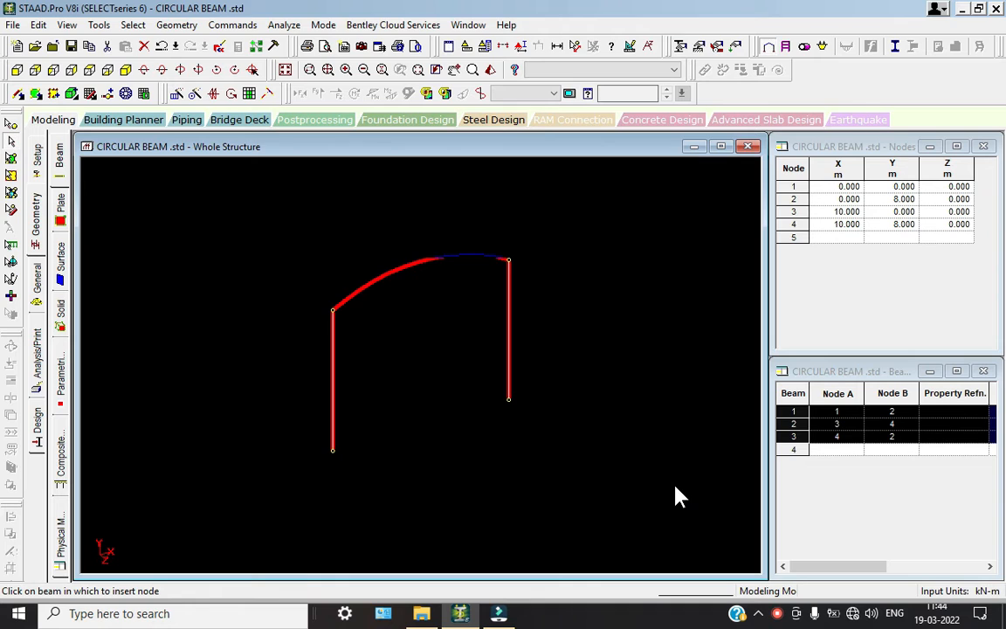
# Undo the curved beam and the second column together with its nodes
pyautogui.hotkey('ctrl', 'z')
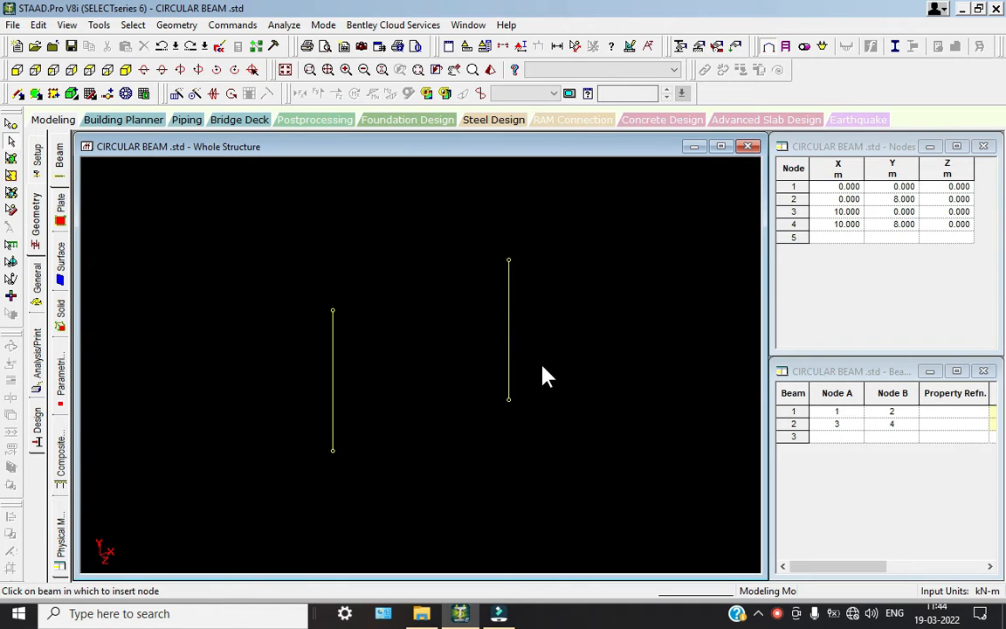
pyautogui.hotkey('ctrl', 'z')
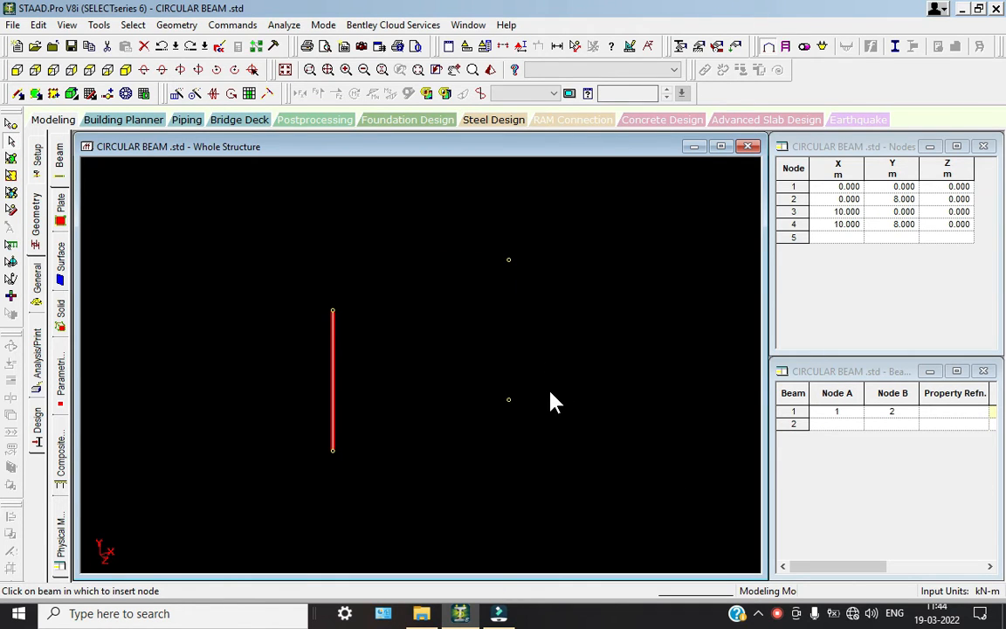
pyautogui.hotkey('ctrl', 'y')
pyautogui.hotkey('ctrl', 'y')
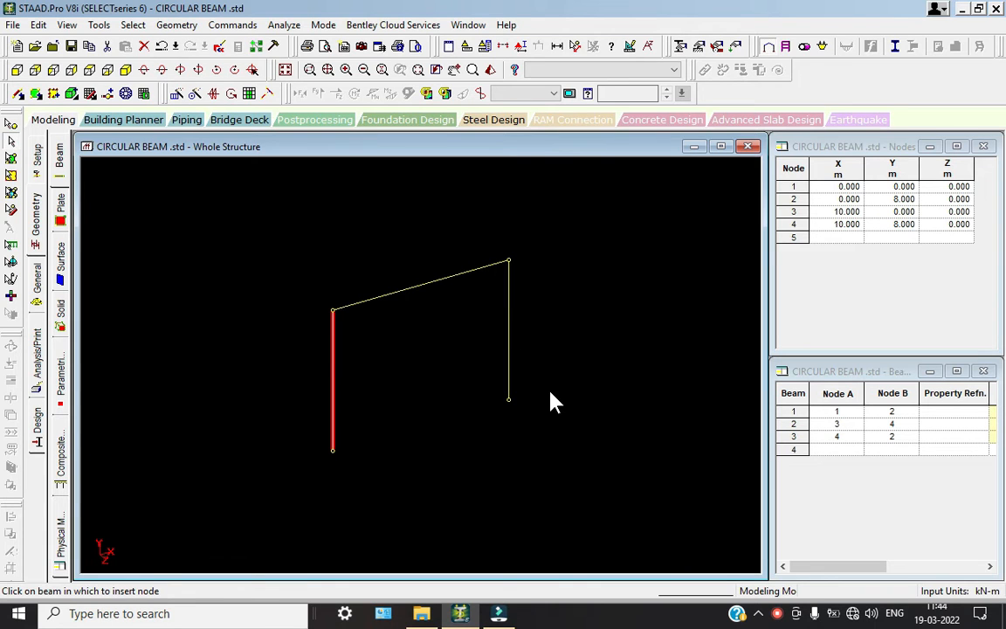
pyautogui.hotkey('ctrl', 'z')
pyautogui.hotkey('ctrl', 'z')
pyautogui.hotkey('ctrl', 'z')
pyautogui.hotkey('ctrl', 'z')
pyautogui.hotkey('ctrl', 'z')
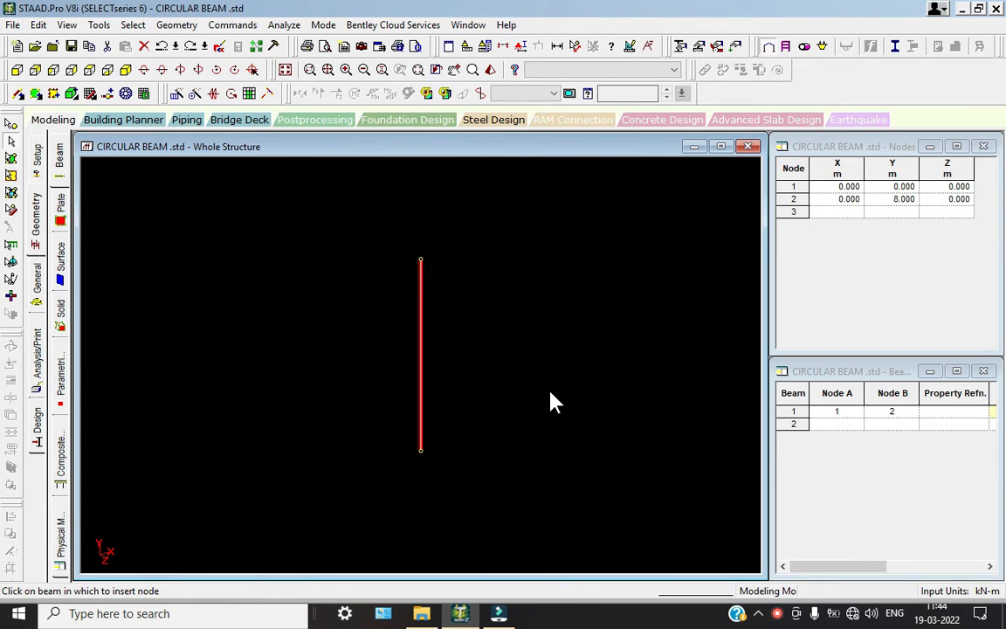
# Redo the undone geometry to bring back the second column and the beam between the column tops
pyautogui.hotkey('ctrl', 'y')
pyautogui.hotkey('ctrl', 'y')
pyautogui.hotkey('ctrl', 'y')
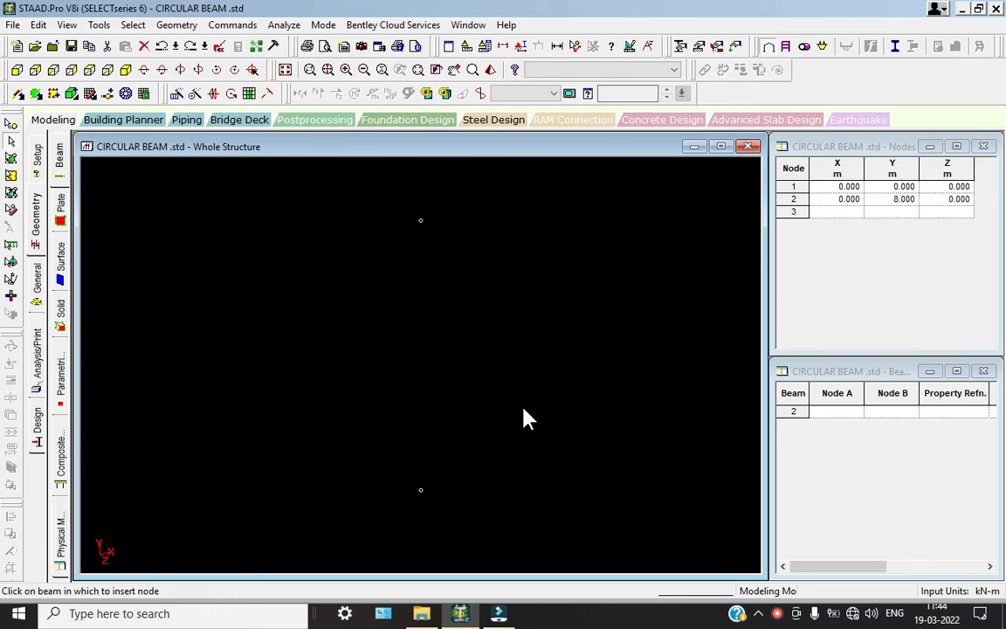
pyautogui.hotkey('ctrl', 'y')
pyautogui.hotkey('ctrl', 'y')
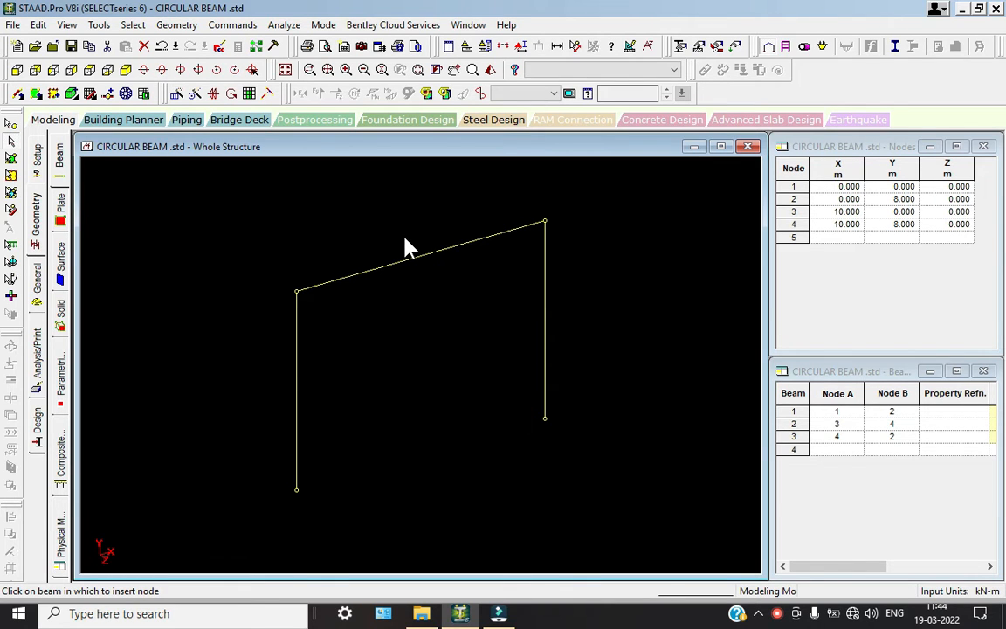
# Delete the straight beam between the two column tops
pyautogui.click(428, 262)
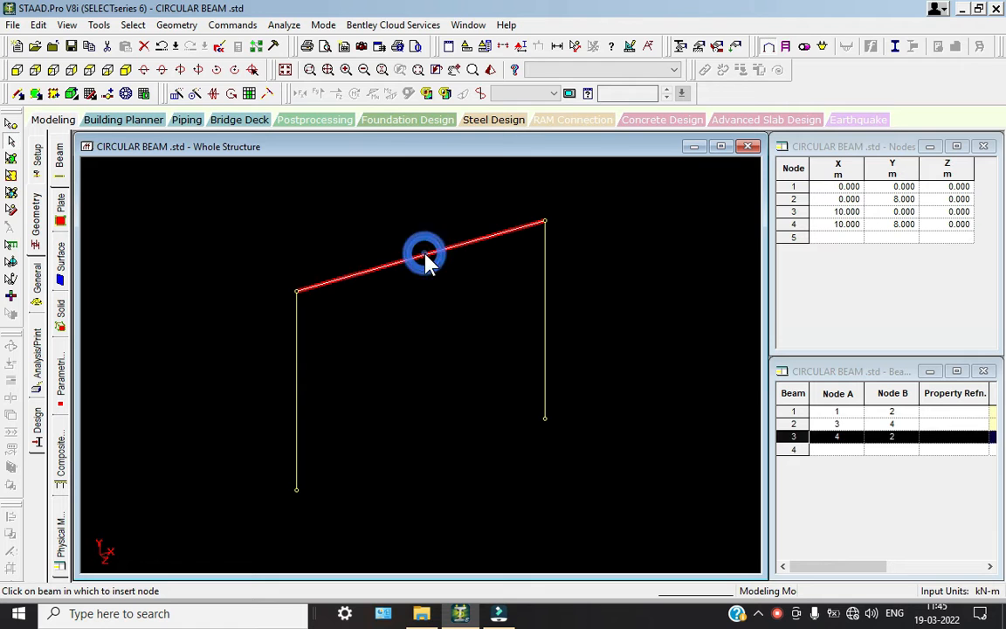
pyautogui.press('Delete')
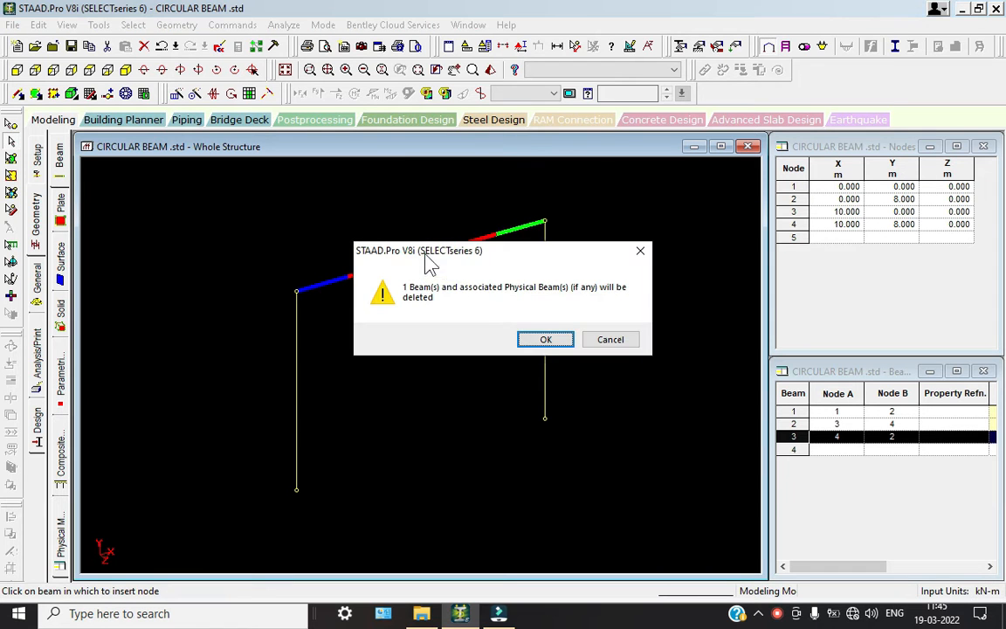
pyautogui.click(550, 341)
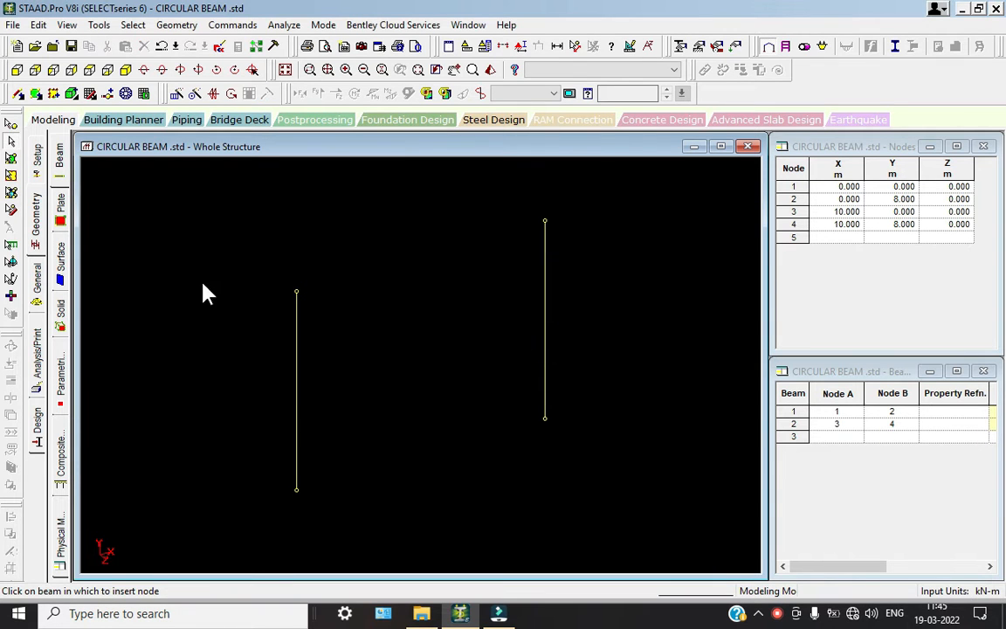
# Add a curved beam from the first column's top node to the second's with a 10 m radius of curvature and 0-degree gamma angle
pyautogui.click(178, 24)
pyautogui.click(257, 97)
pyautogui.click(397, 167)
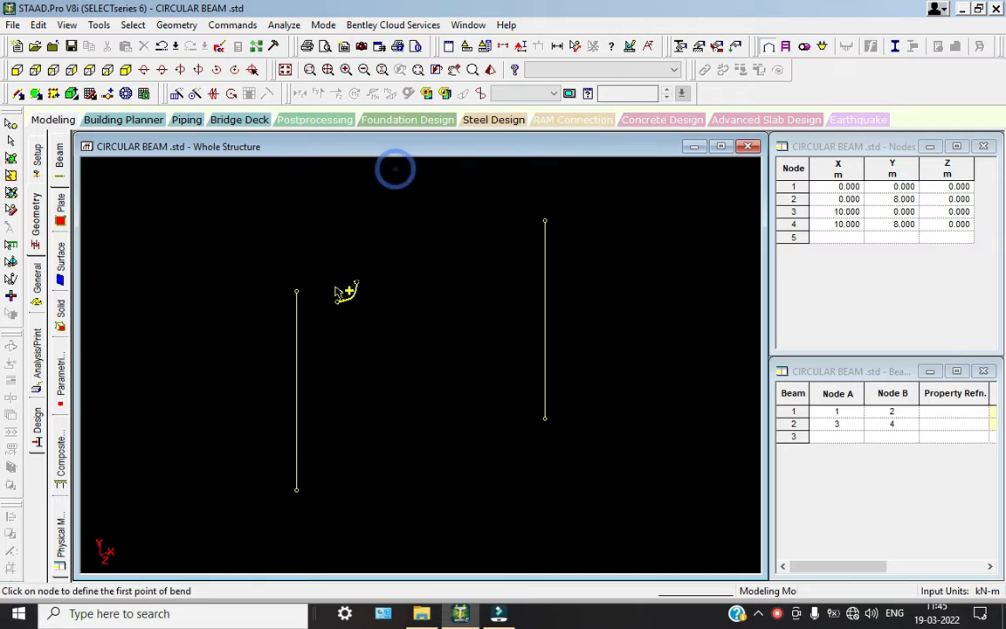
pyautogui.click(297, 289)
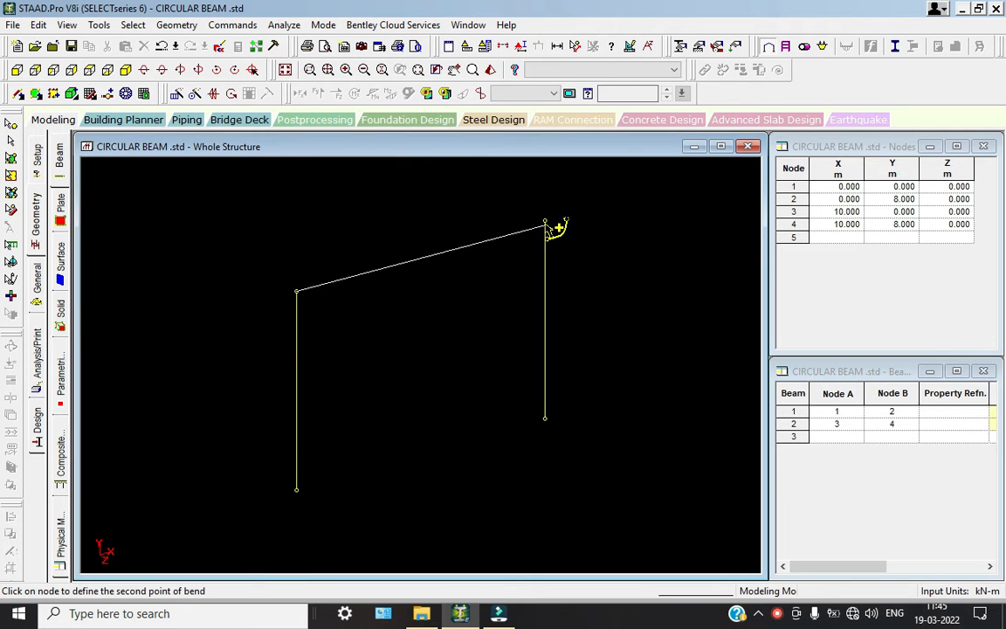
pyautogui.click(545, 220)
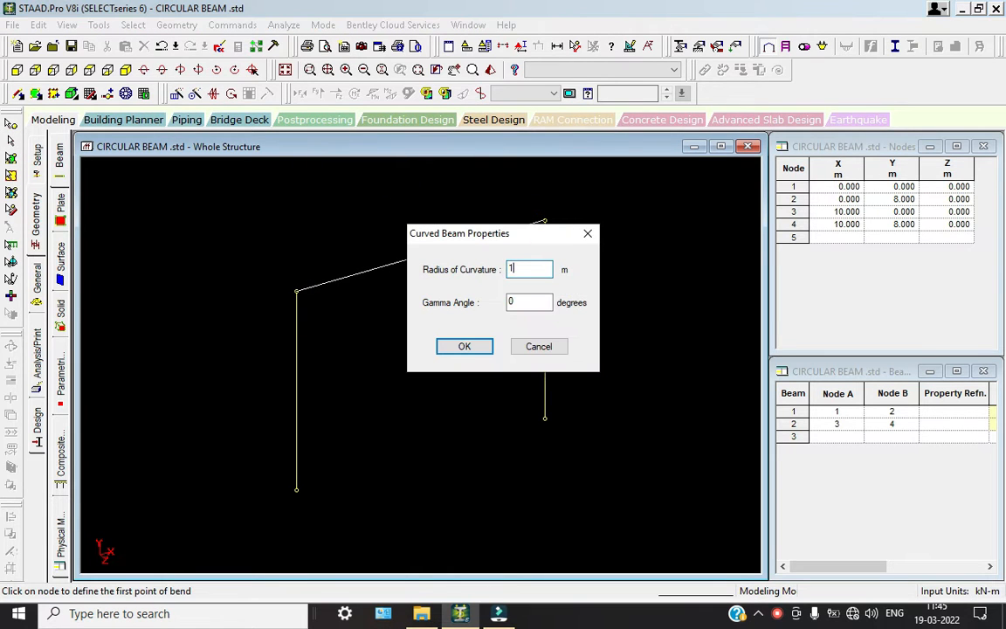
pyautogui.write('10')
pyautogui.press('Return')
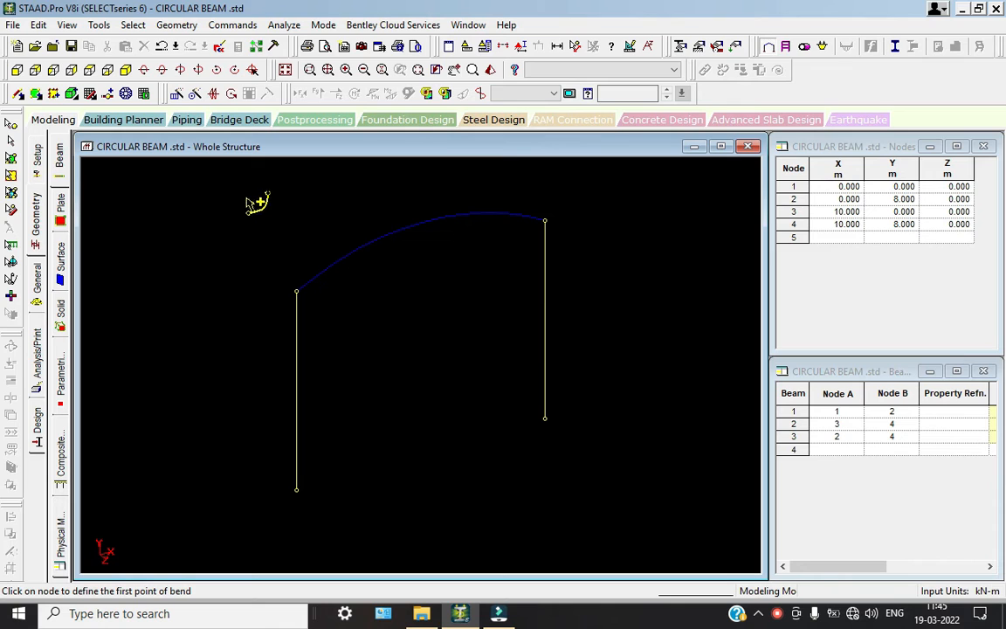
# Repeat both columns and the curved beam along global Z with Translational Repeat, using 4 steps at 5 m spacing and linked steps
pyautogui.click(11, 123)
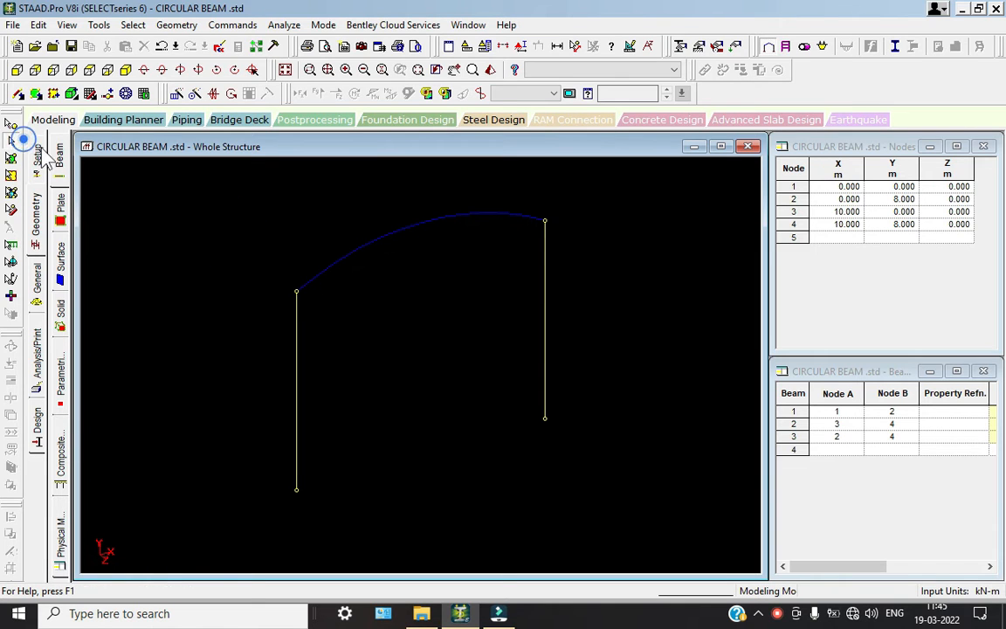
pyautogui.click(343, 257)
pyautogui.keyDown('ctrl'); pyautogui.click(298, 352); pyautogui.keyUp('ctrl')
pyautogui.keyDown('ctrl'); pyautogui.click(546, 290); pyautogui.keyUp('ctrl')
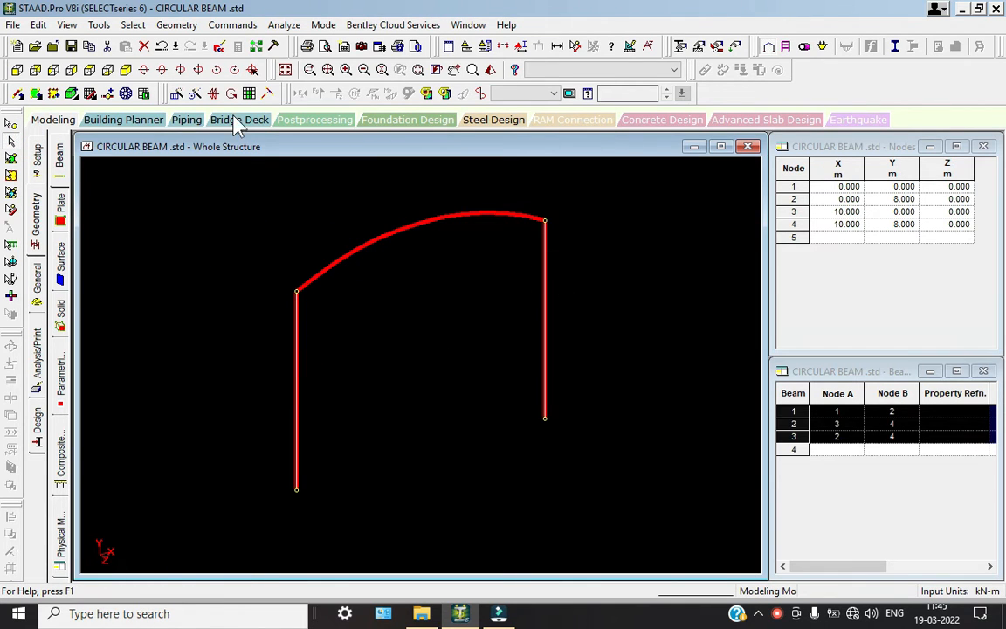
pyautogui.click(176, 92)
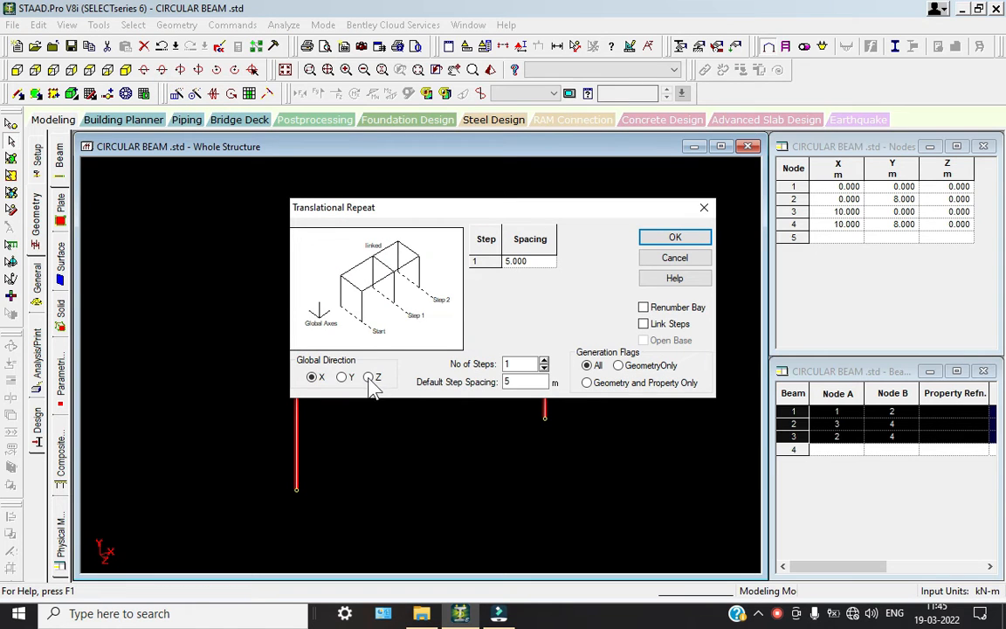
pyautogui.click(369, 378)
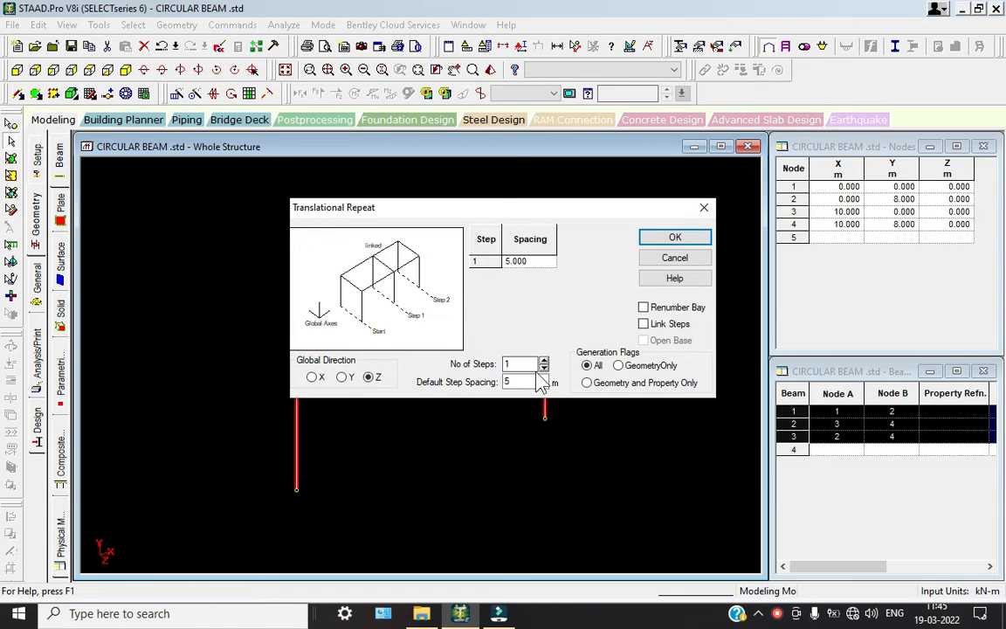
pyautogui.click(544, 359)
pyautogui.click(543, 360)
pyautogui.click(543, 360)
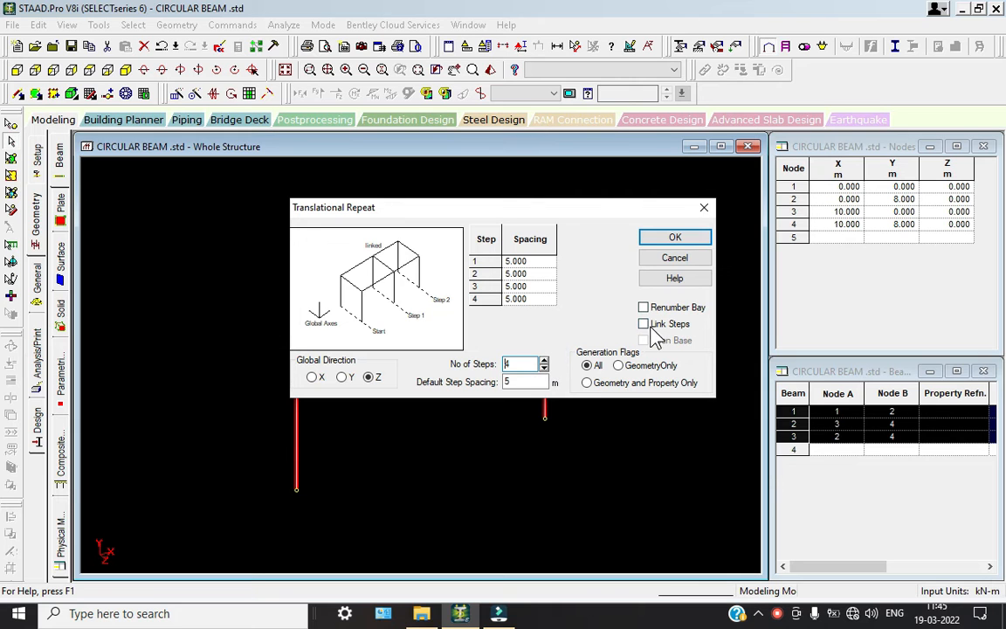
pyautogui.click(644, 324)
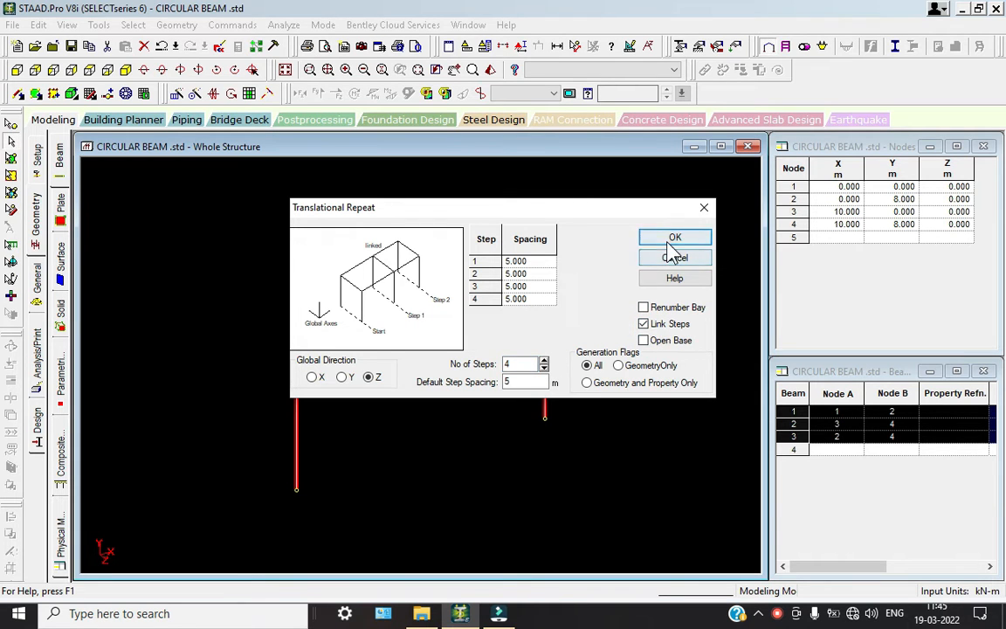
pyautogui.click(674, 238)
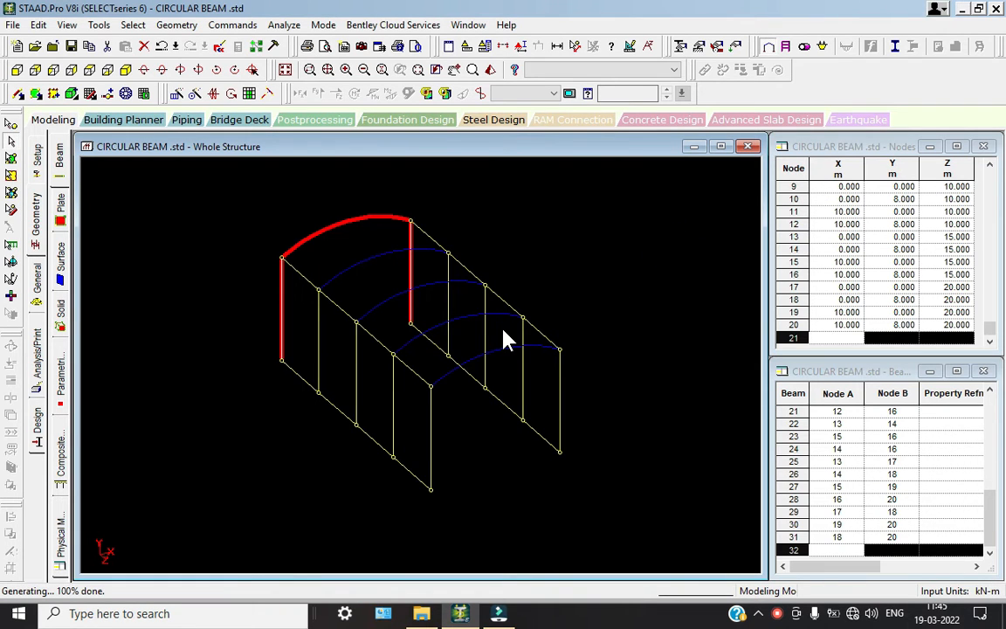
pyautogui.click(605, 260)
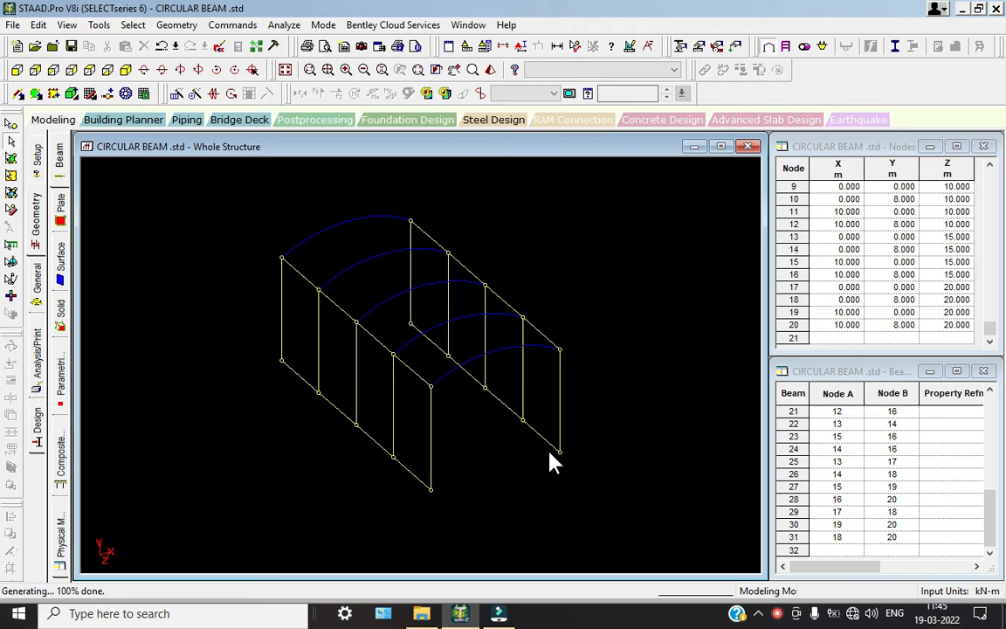
# Select all the column base nodes at Y 0 in the front view and return to the isometric view
pyautogui.scroll(-2, 549, 453)
pyautogui.moveTo(551, 456); pyautogui.dragTo(550, 452, button='middle')
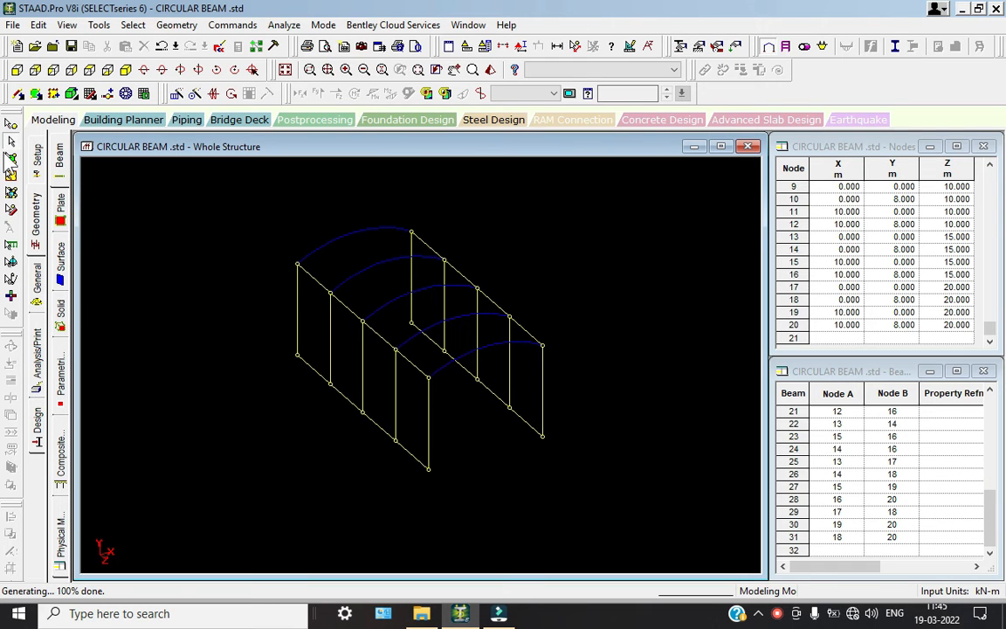
pyautogui.click(19, 68)
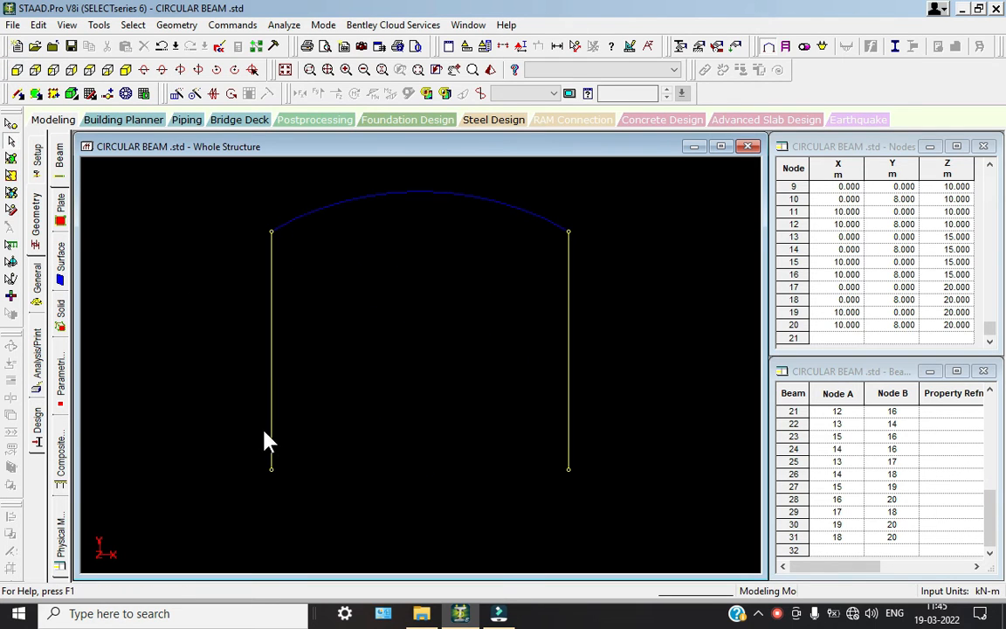
pyautogui.click(11, 123)
pyautogui.moveTo(227, 451); pyautogui.dragTo(622, 509)
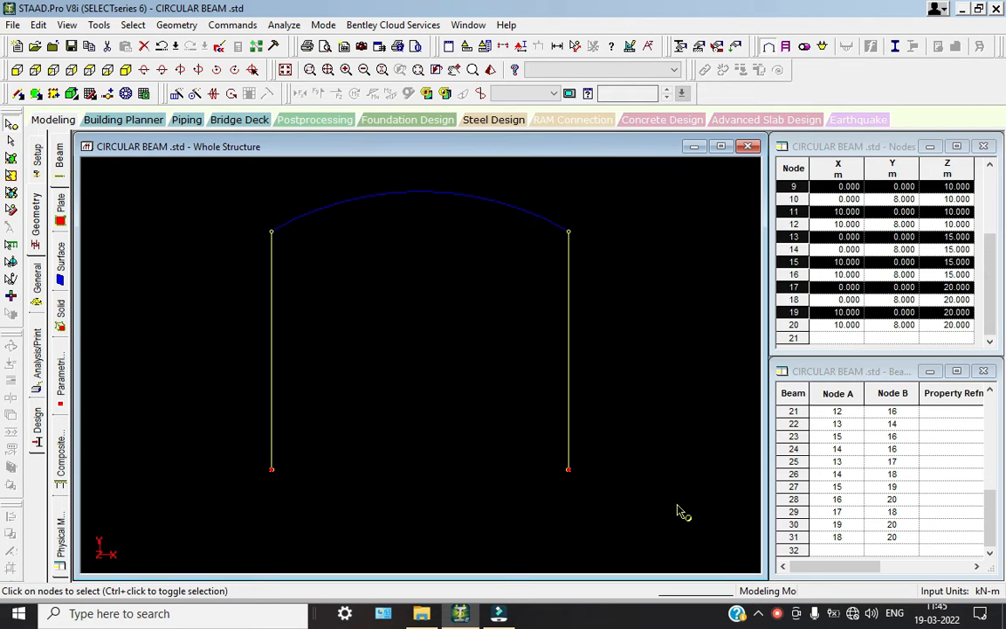
pyautogui.click(126, 69)
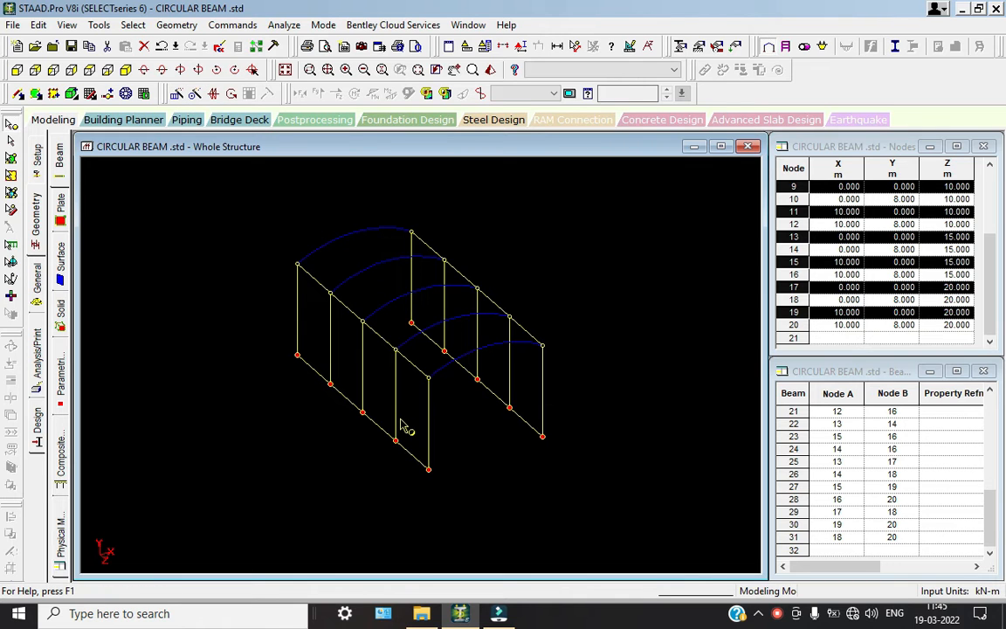
# Try pasting a copy of the base nodes with a Y offset of -2 m, and undo the paste
pyautogui.hotkey('ctrl', 'v')
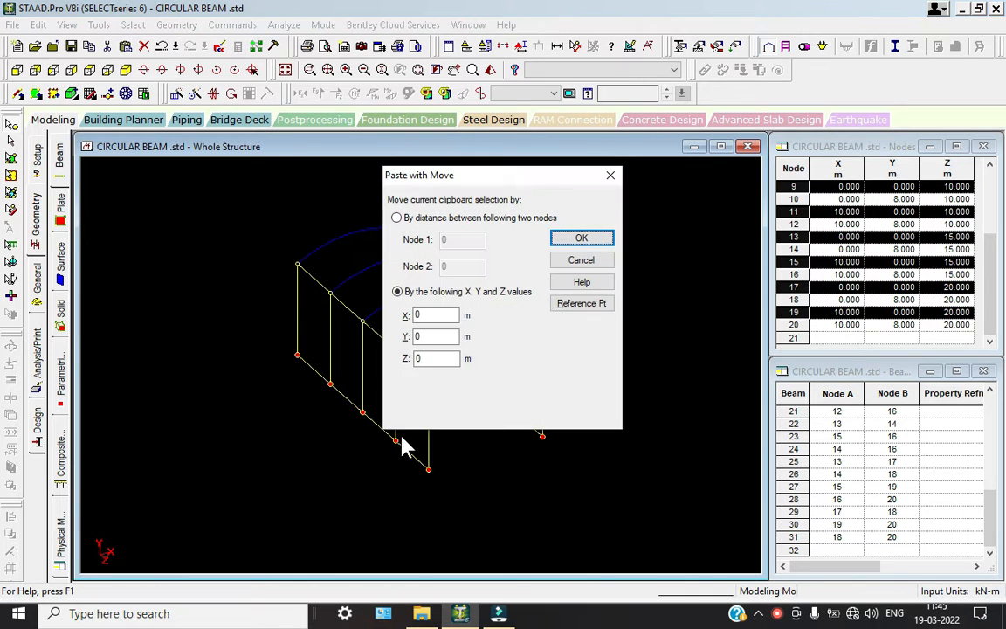
pyautogui.doubleClick(428, 336)
pyautogui.write('-2')
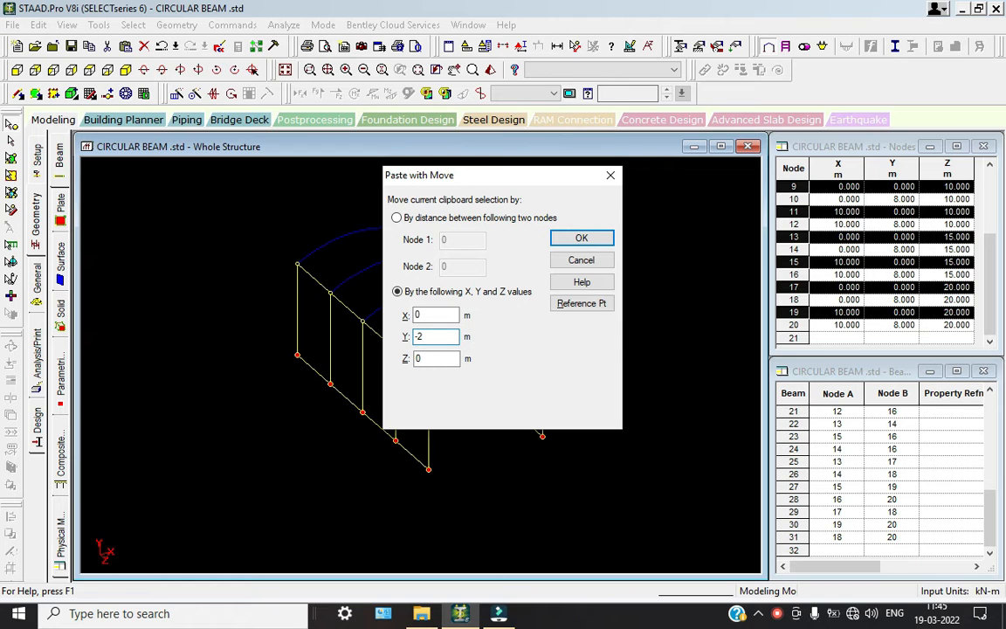
pyautogui.click(580, 237)
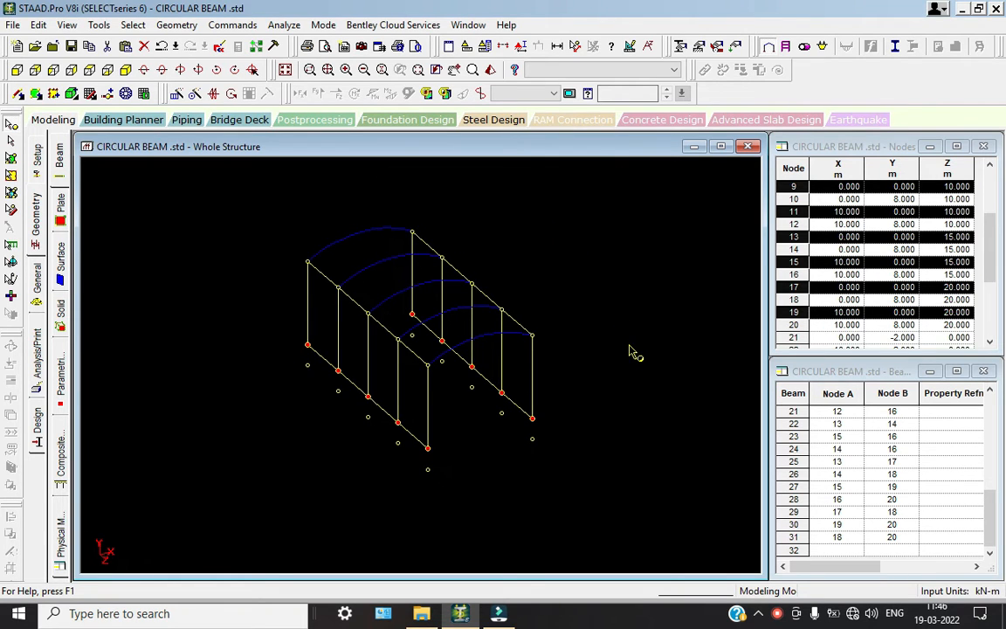
pyautogui.hotkey('ctrl', 'z')
# Extend the columns below the selected base nodes with one linked Translational Repeat step of -2 m along global Y
pyautogui.click(176, 94)
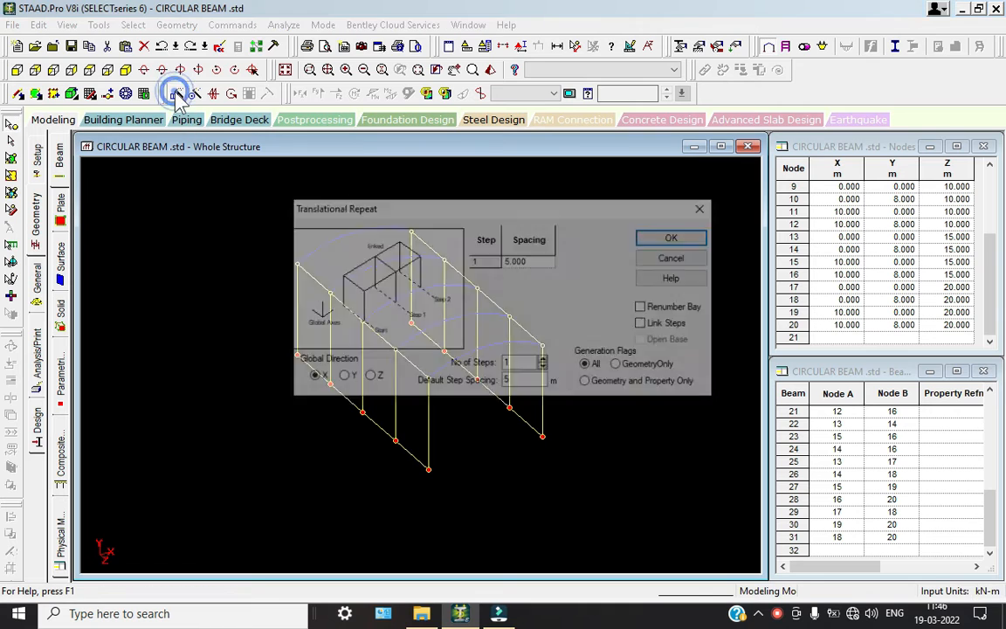
pyautogui.click(342, 377)
pyautogui.doubleClick(519, 383)
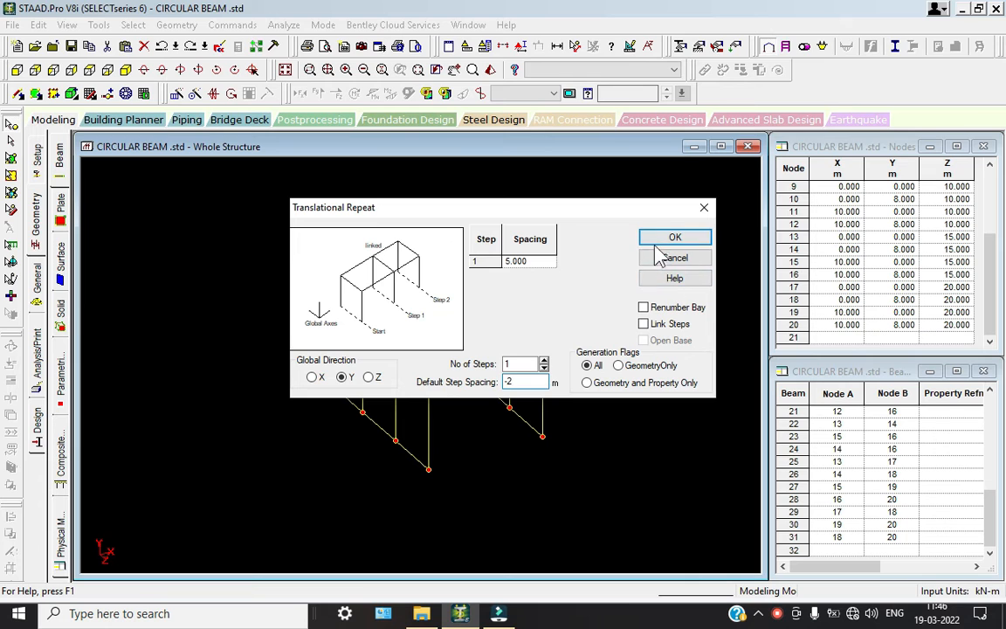
pyautogui.click(643, 323)
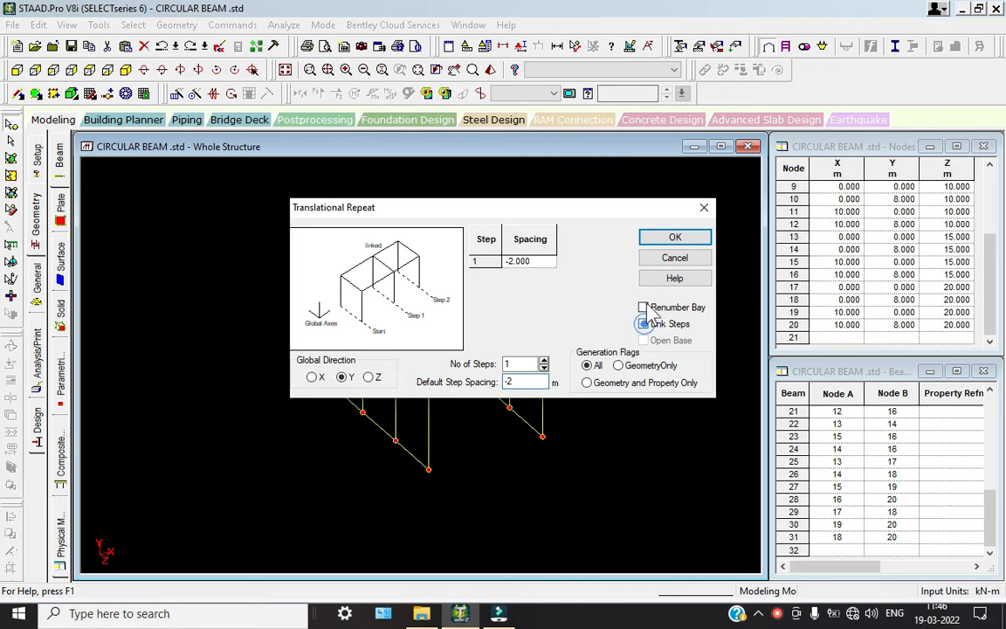
pyautogui.click(674, 238)
pyautogui.click(601, 490)
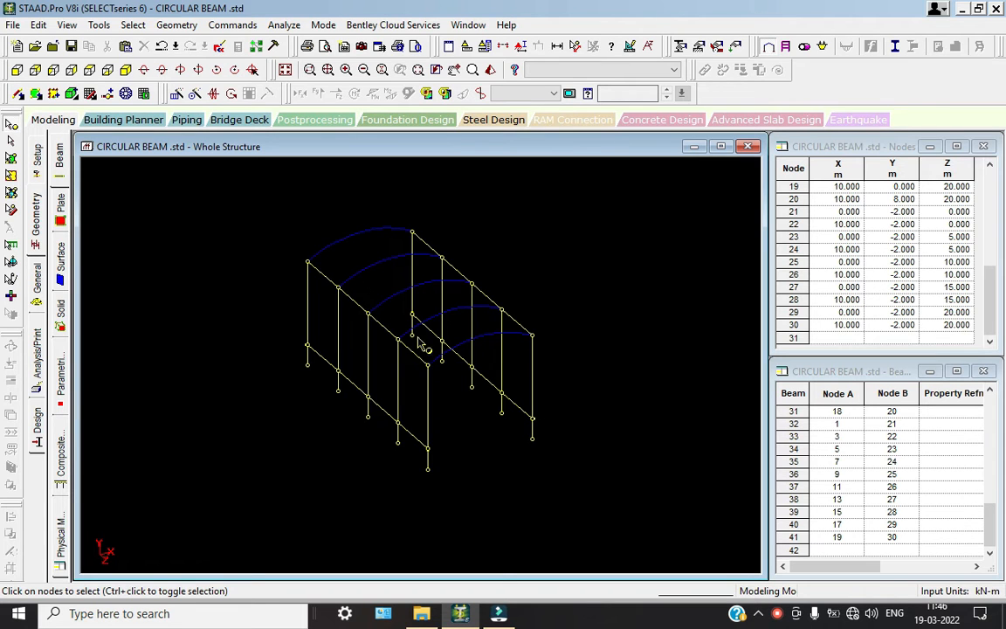
pyautogui.scroll(3, 386, 316)
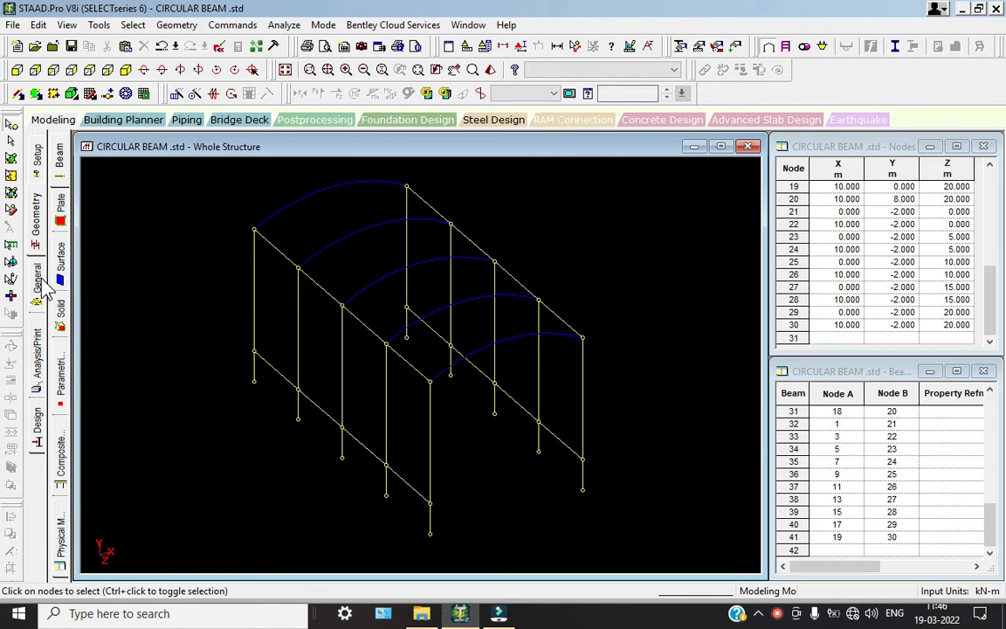
# Create a fixed support definition for the structure
pyautogui.click(36, 276)
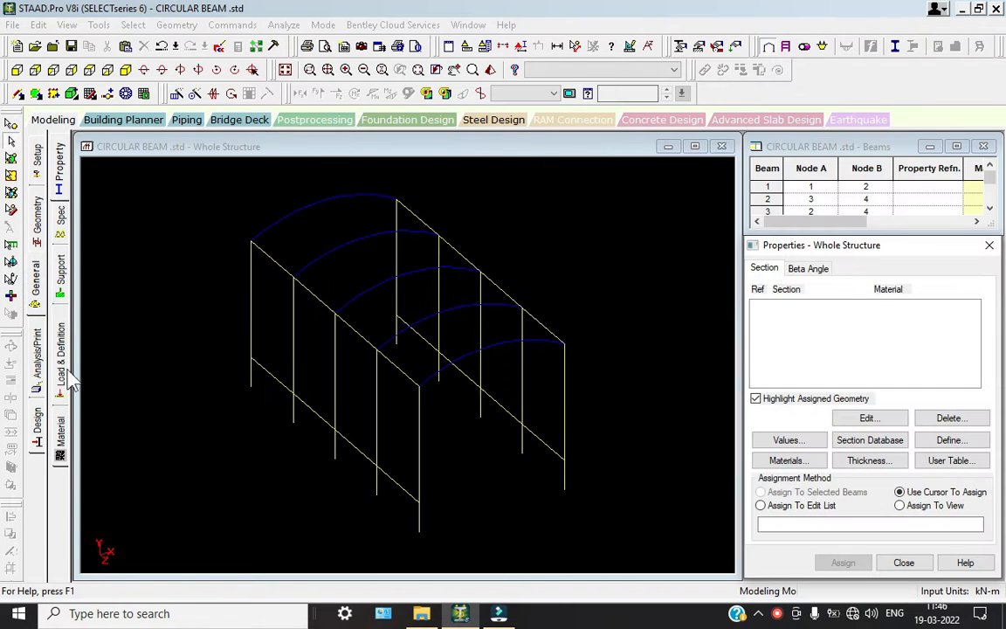
pyautogui.click(60, 272)
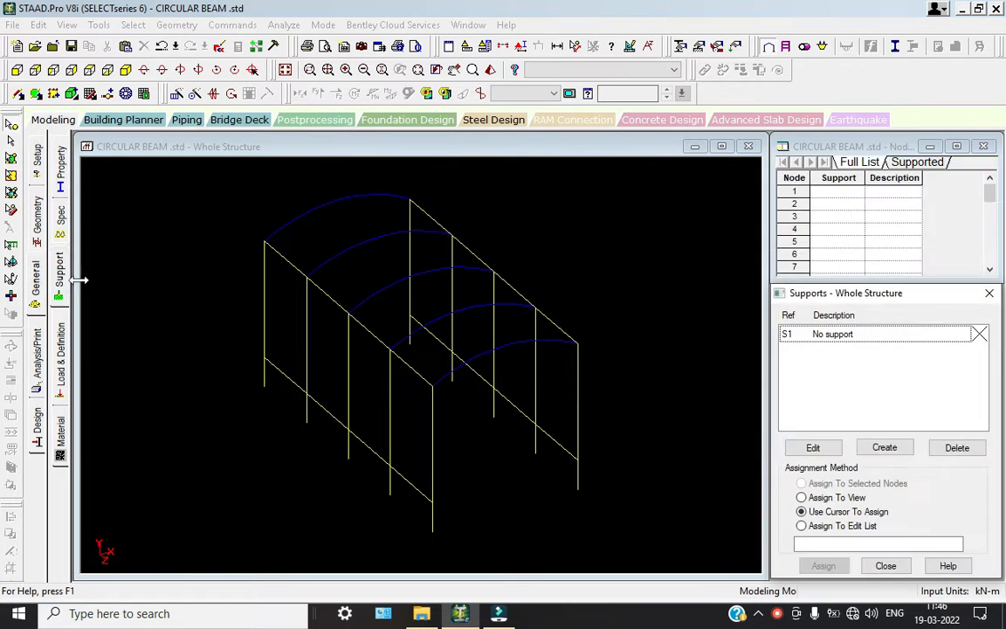
pyautogui.click(16, 70)
pyautogui.click(882, 449)
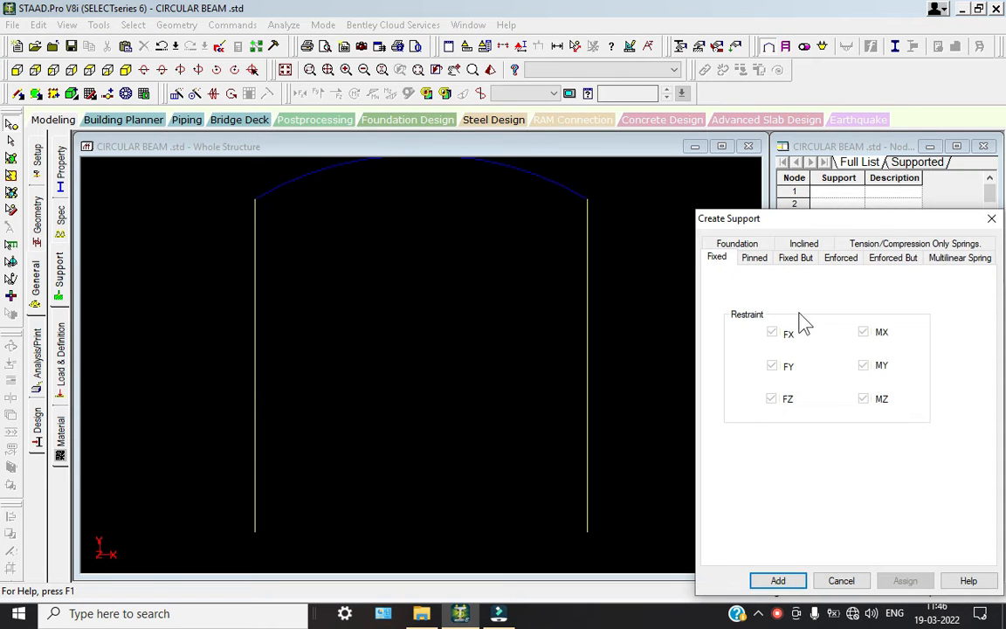
pyautogui.click(776, 578)
# Assign Support 2 to all the bottom column nodes, selected in the front view, using Assign To Selected Nodes
pyautogui.click(854, 353)
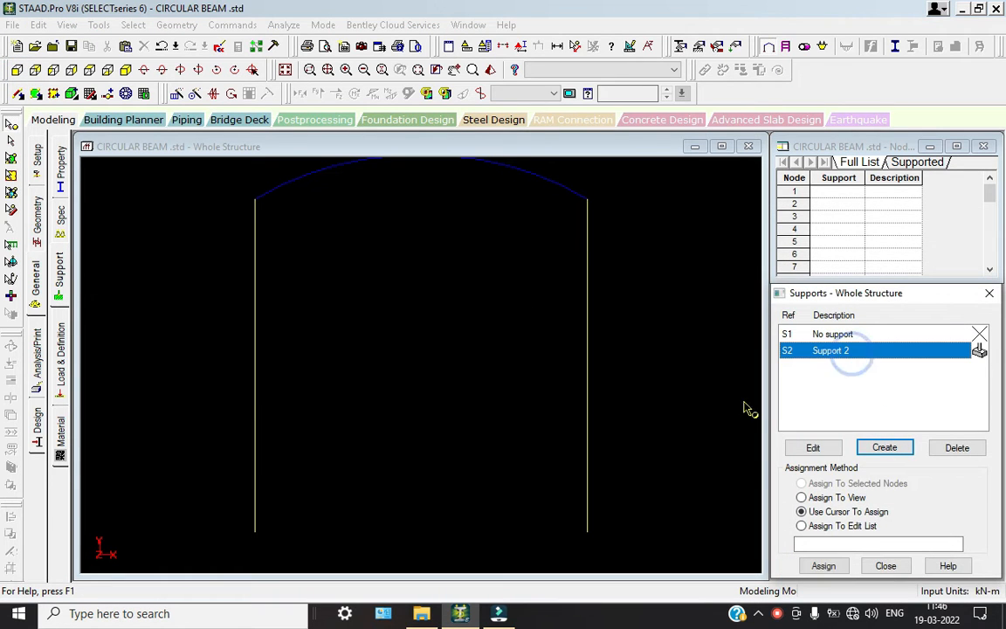
pyautogui.moveTo(203, 507); pyautogui.dragTo(701, 559)
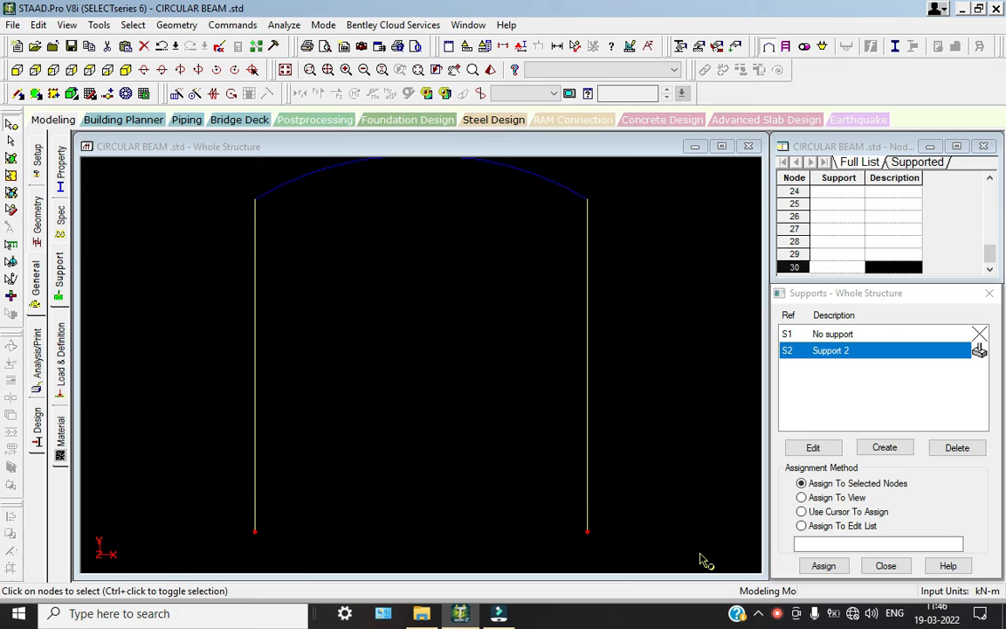
pyautogui.click(125, 69)
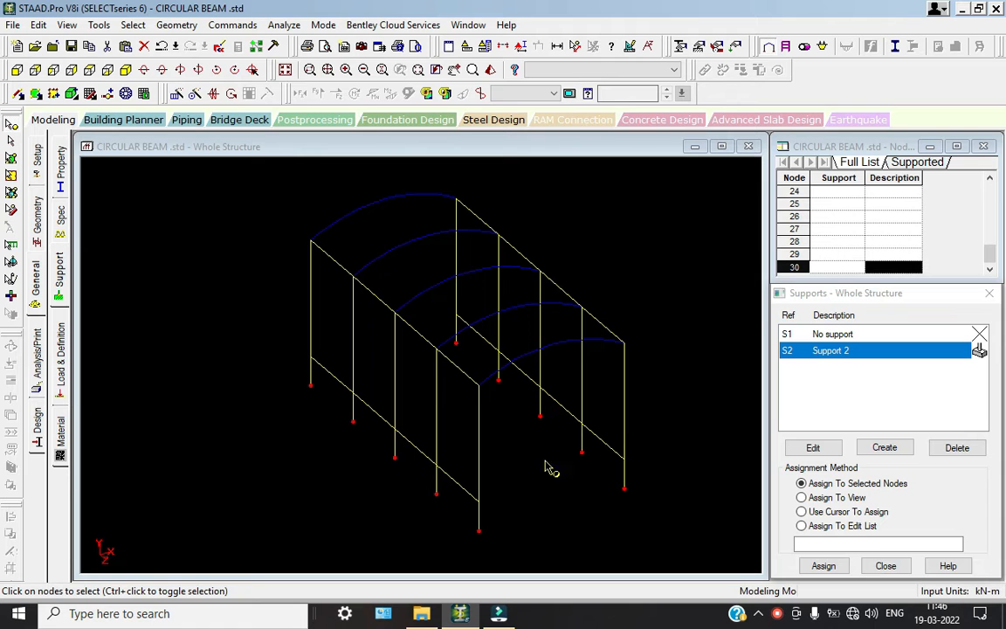
pyautogui.click(823, 566)
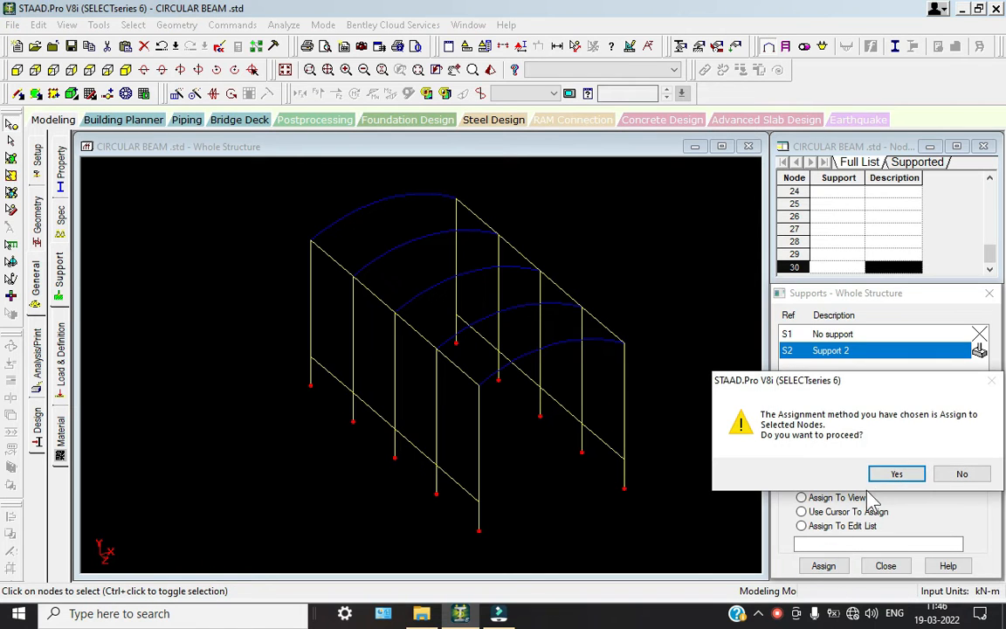
pyautogui.click(896, 474)
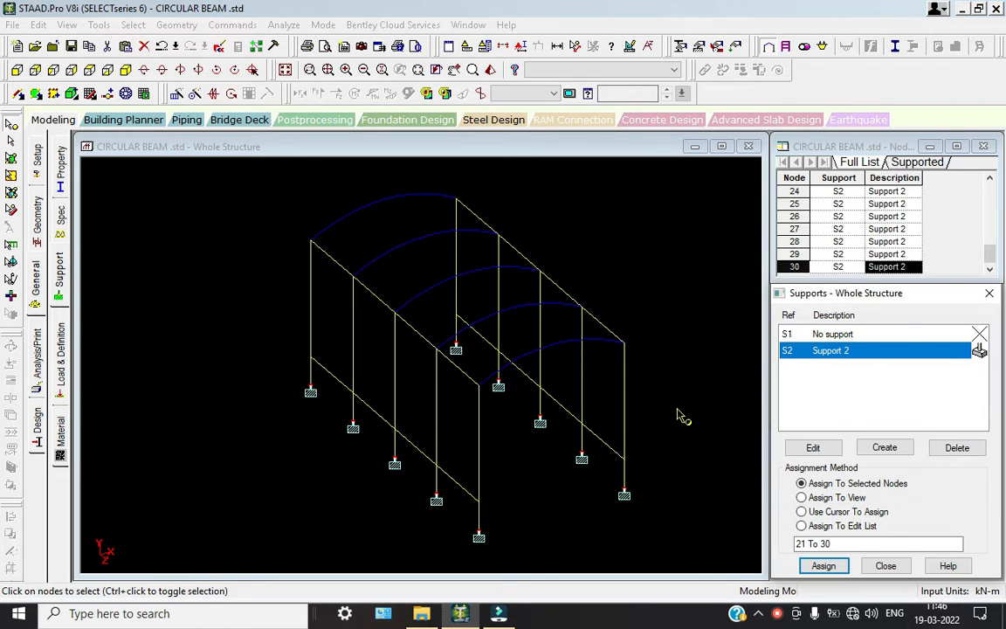
pyautogui.click(677, 414)
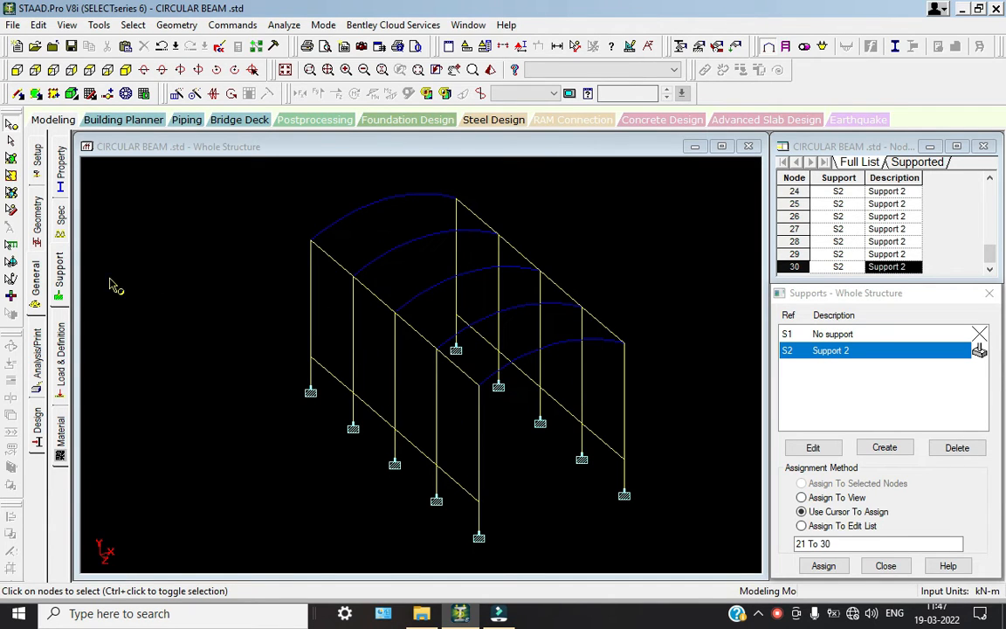
# Add four-node plates between columns and longitudinal beams in the first two bays of the long side wall at X 0
pyautogui.click(35, 94)
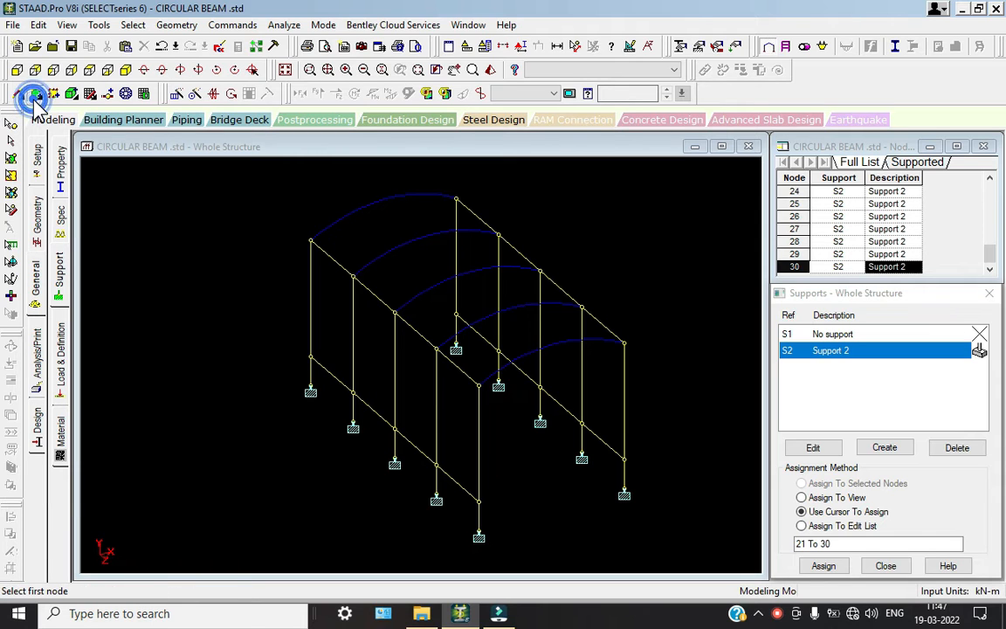
pyautogui.click(310, 240)
pyautogui.click(353, 278)
pyautogui.click(352, 392)
pyautogui.click(311, 356)
pyautogui.click(352, 277)
pyautogui.click(394, 312)
pyautogui.click(395, 429)
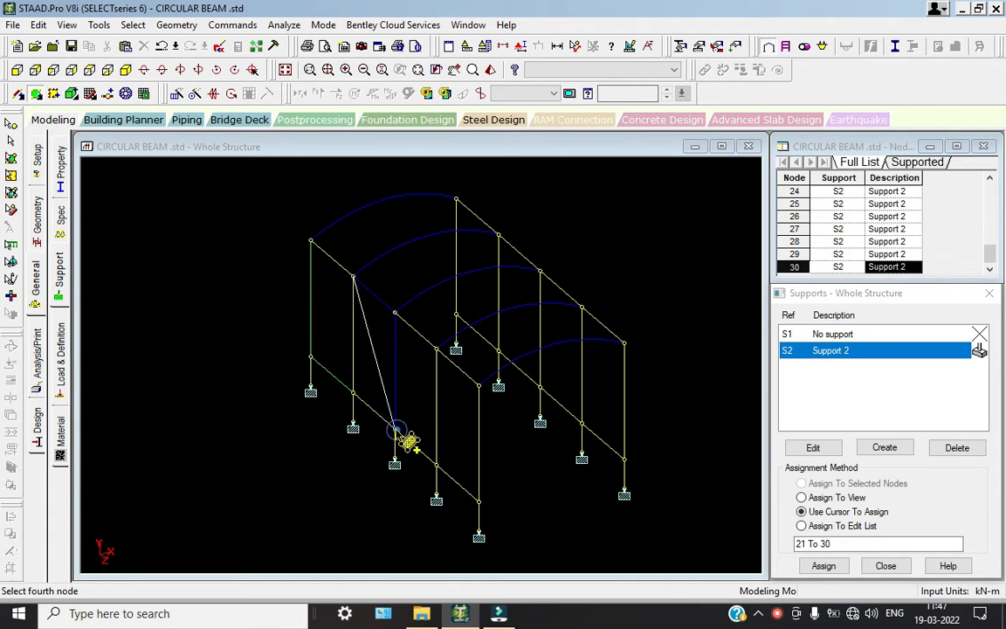
pyautogui.click(353, 393)
# Add four-node plates to the remaining two bays of the long side wall at X 0
pyautogui.click(394, 312)
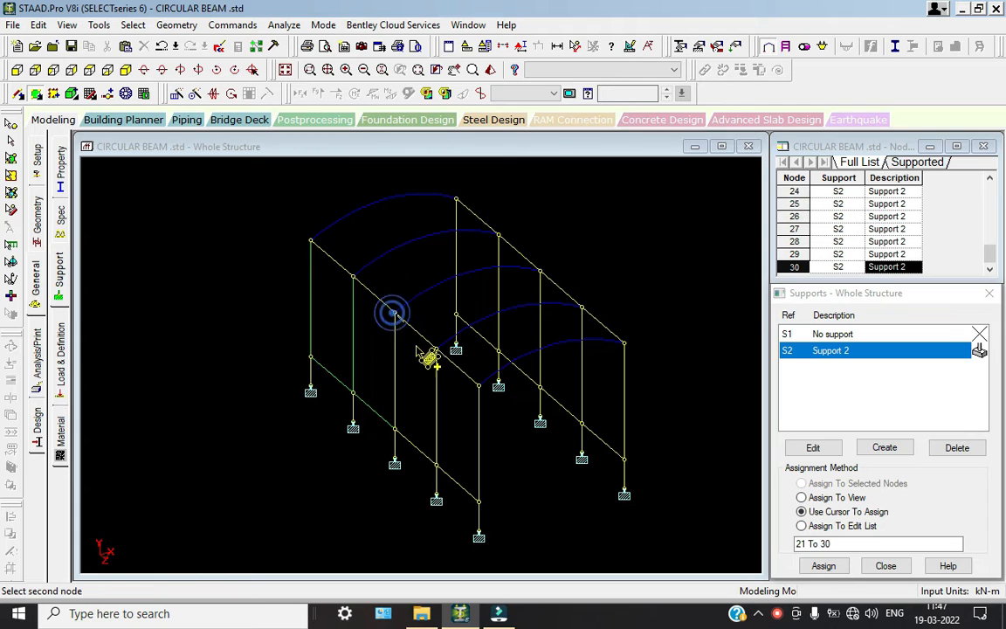
pyautogui.click(436, 350)
pyautogui.click(436, 465)
pyautogui.click(395, 428)
pyautogui.click(439, 351)
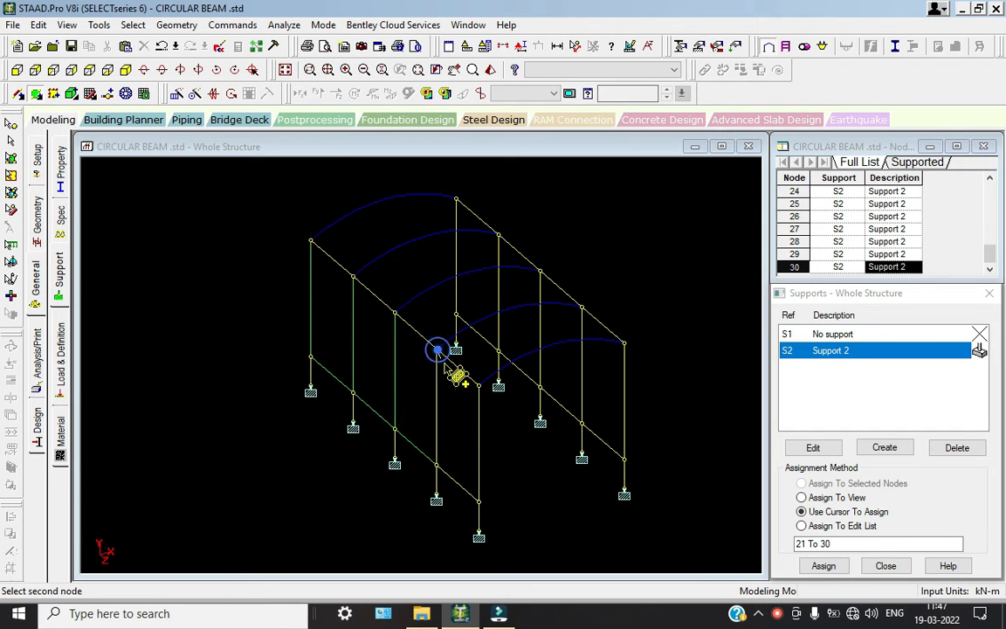
pyautogui.click(480, 387)
pyautogui.click(479, 503)
pyautogui.click(438, 466)
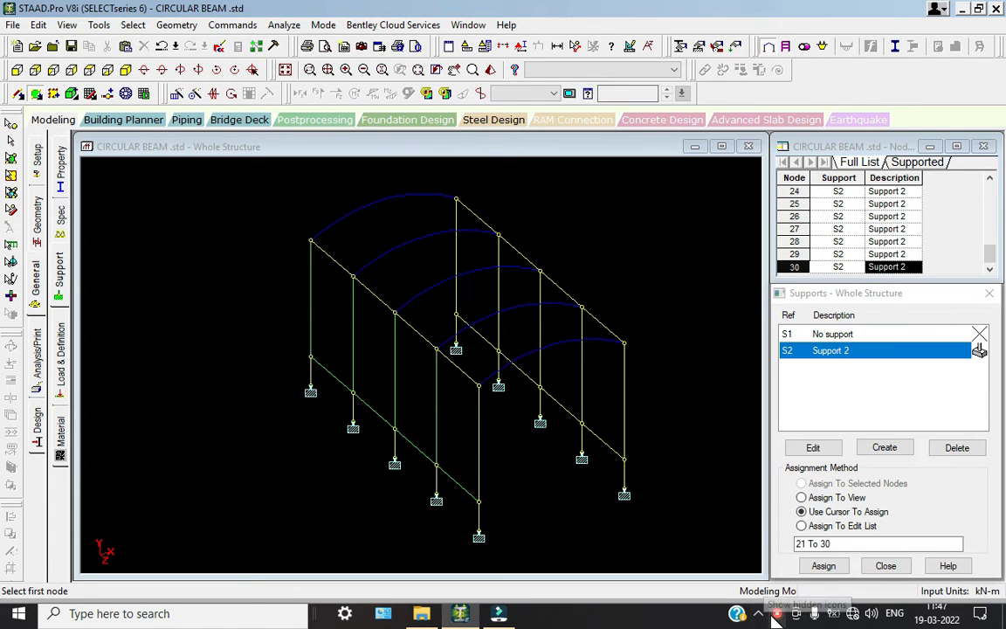
pyautogui.click(777, 613)
pyautogui.click(800, 561)
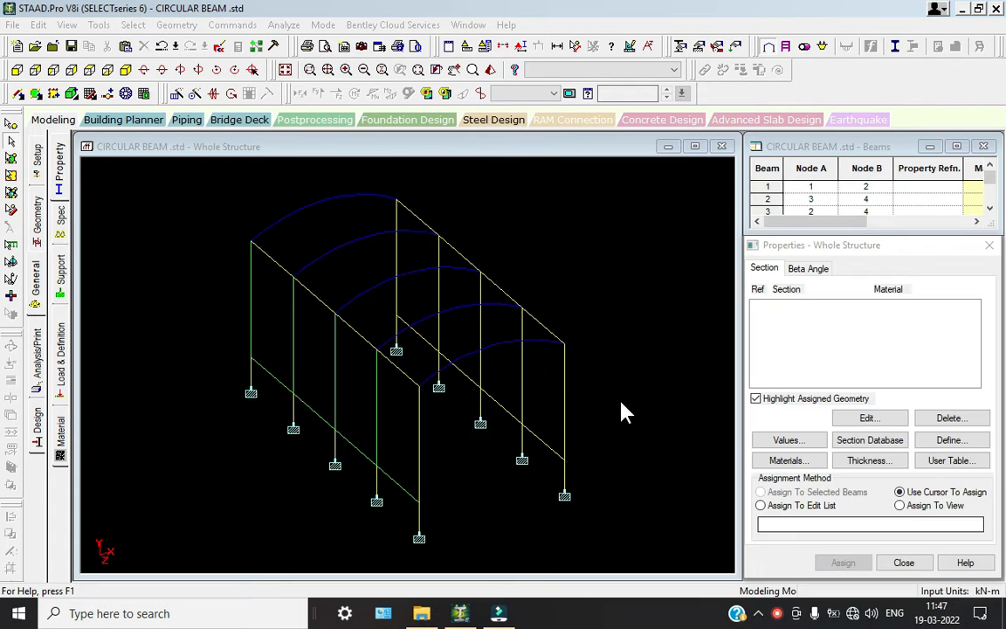
pyautogui.click(35, 268)
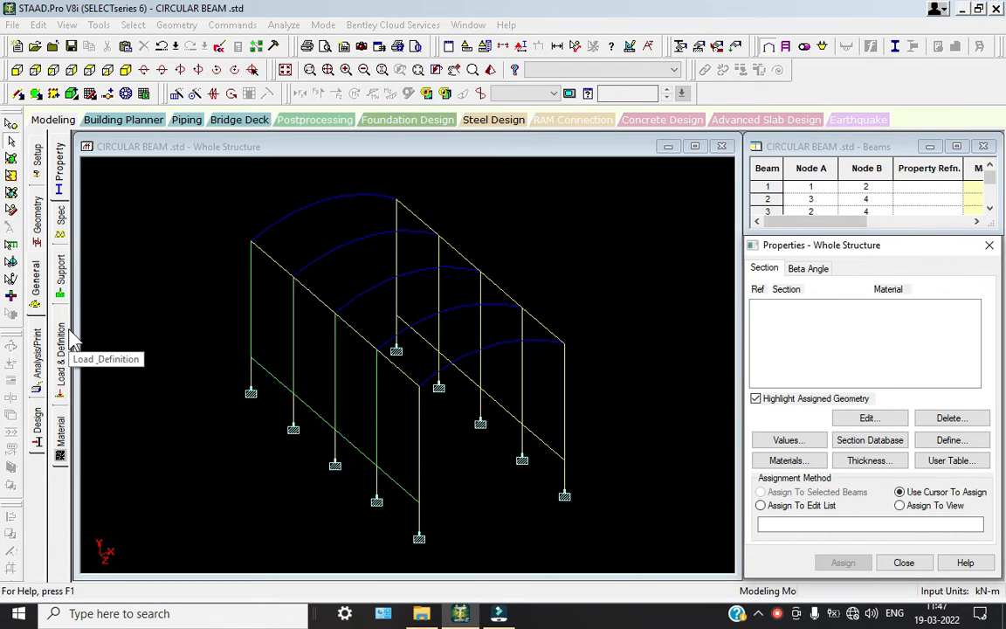
# Add four-node plates to the first two bays of the opposite long side wall at X 10 m, accepting the auto save
pyautogui.click(35, 220)
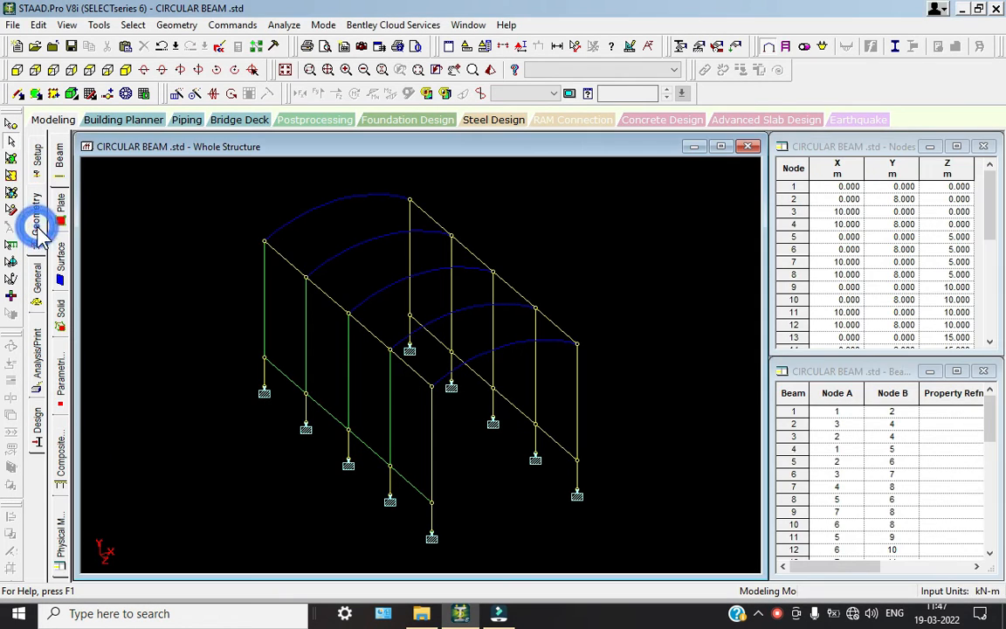
pyautogui.click(35, 93)
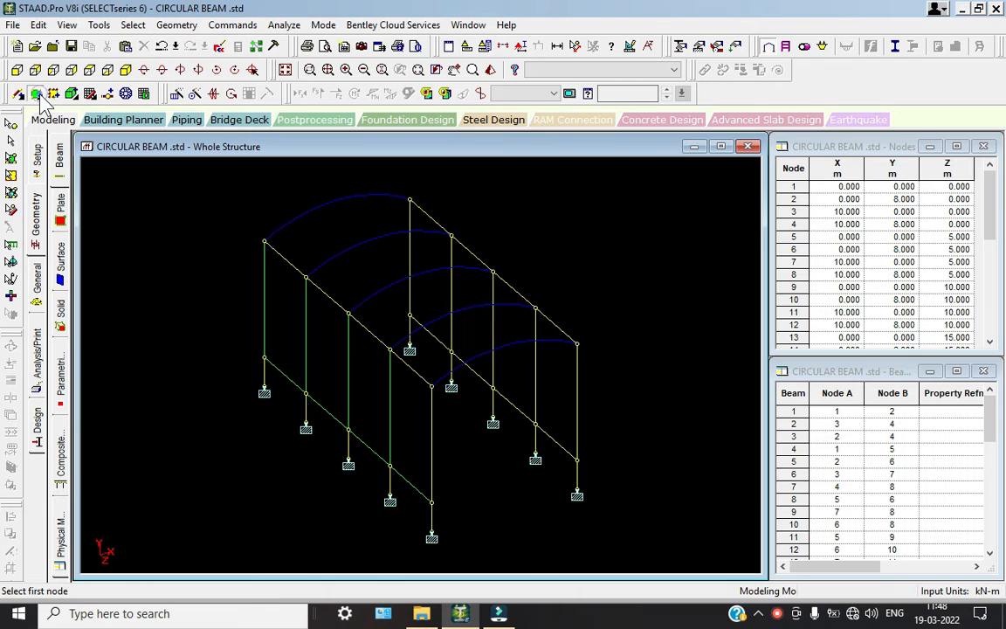
pyautogui.click(410, 201)
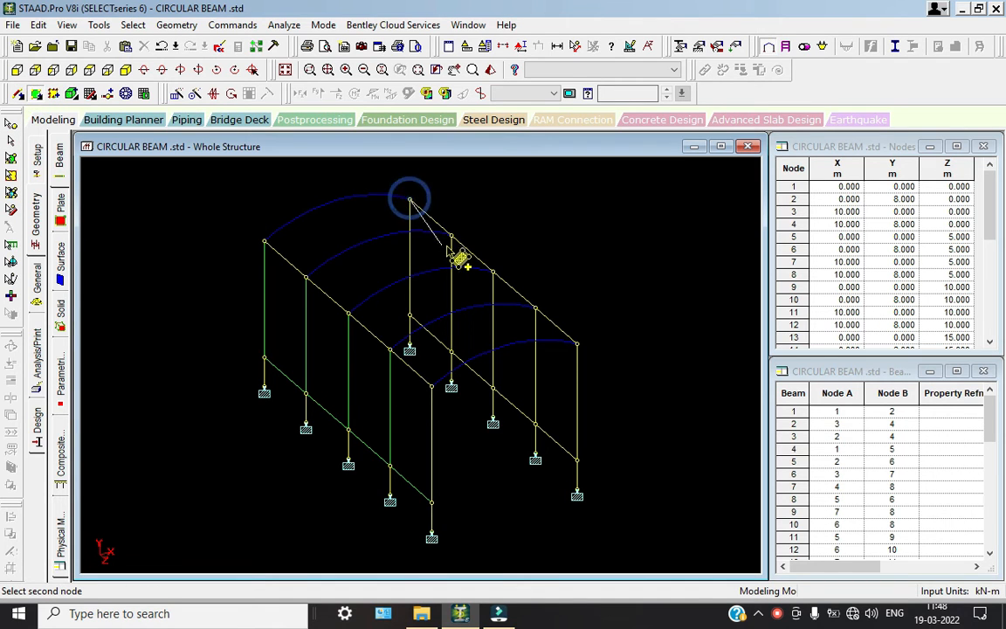
pyautogui.click(458, 247)
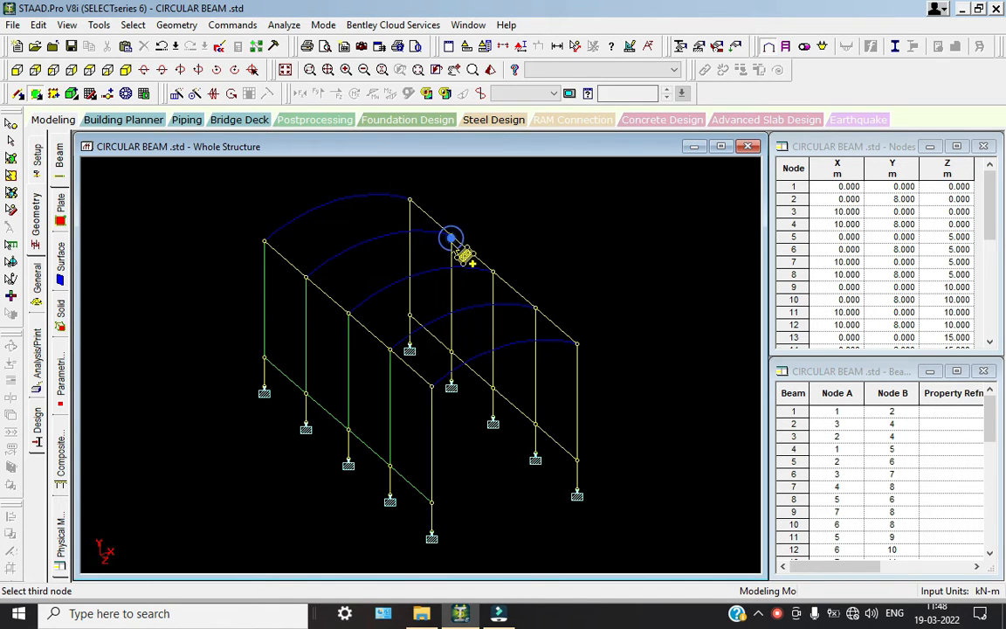
pyautogui.click(454, 354)
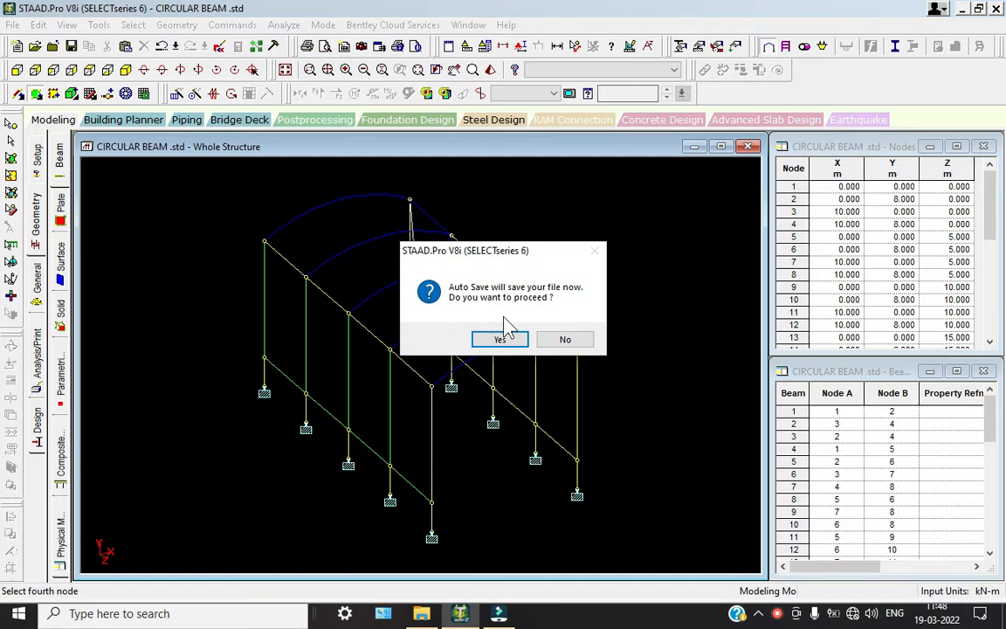
pyautogui.click(501, 339)
pyautogui.click(405, 325)
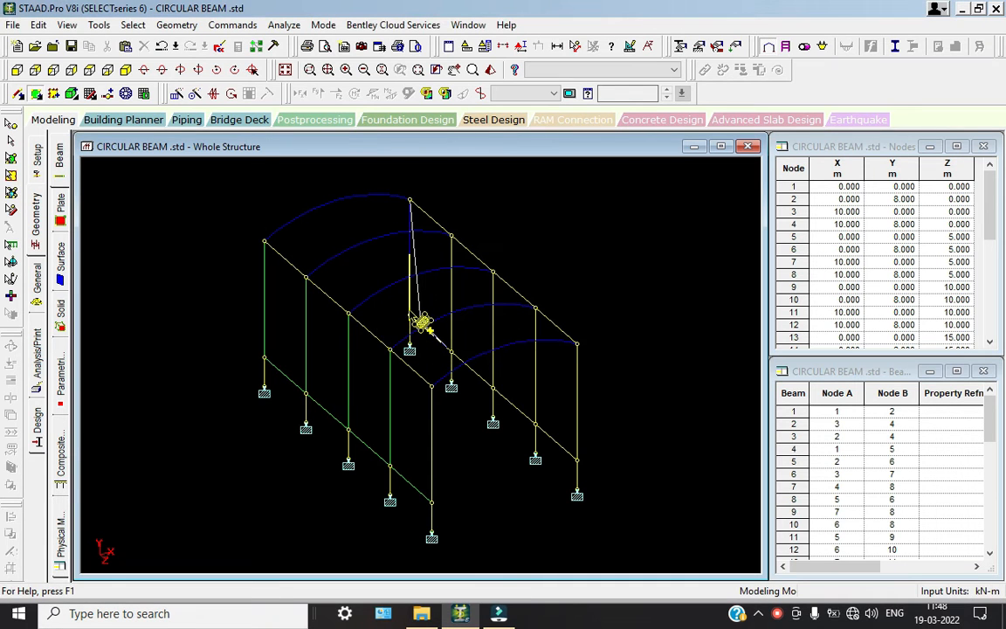
pyautogui.click(411, 316)
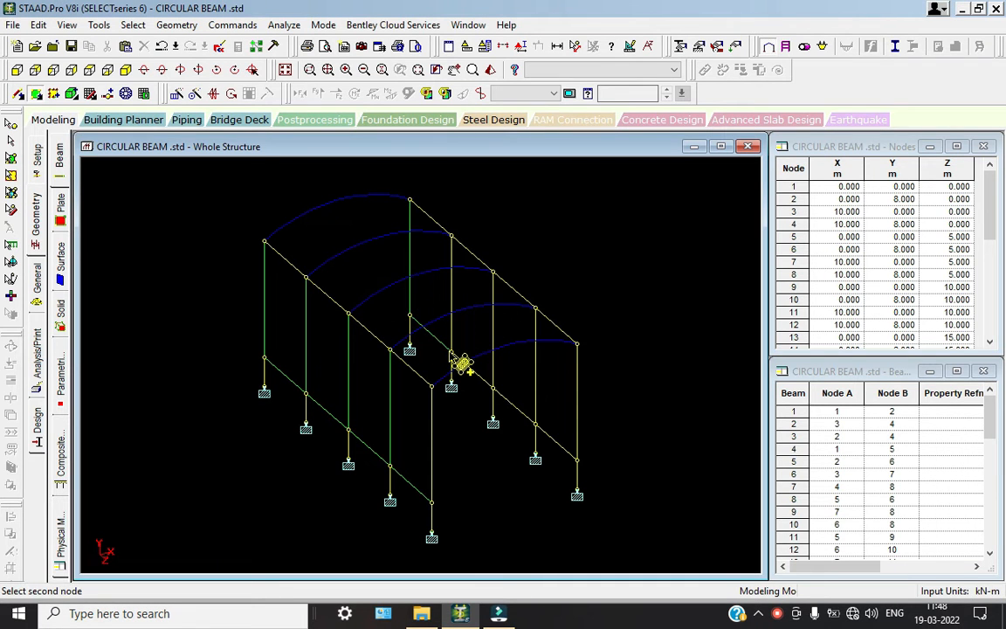
pyautogui.click(452, 235)
pyautogui.click(492, 273)
pyautogui.click(494, 387)
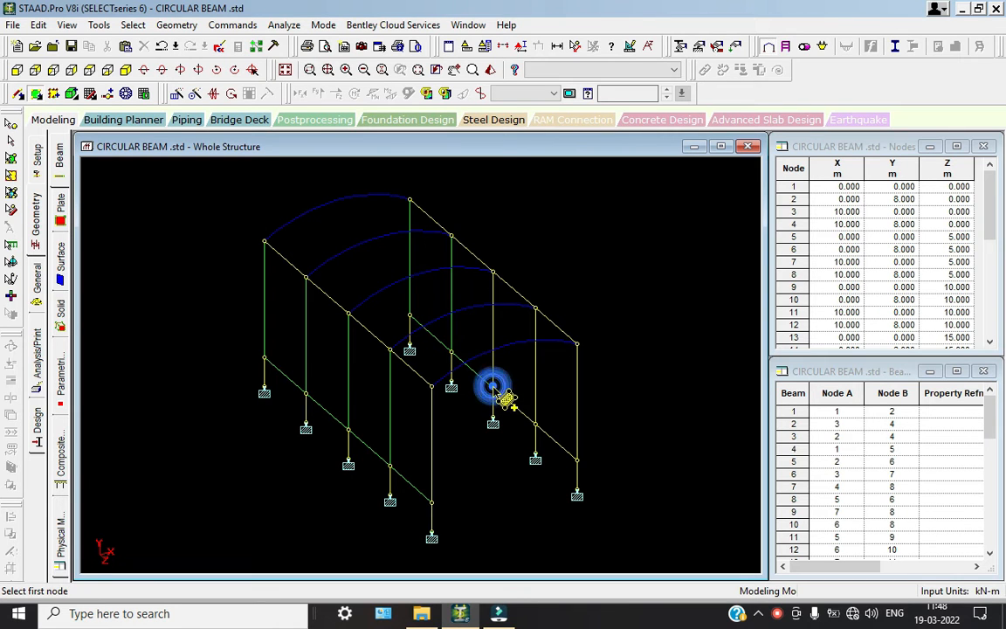
# Add four-node plates to the remaining two bays of the long side wall at X 10 m
pyautogui.click(494, 388)
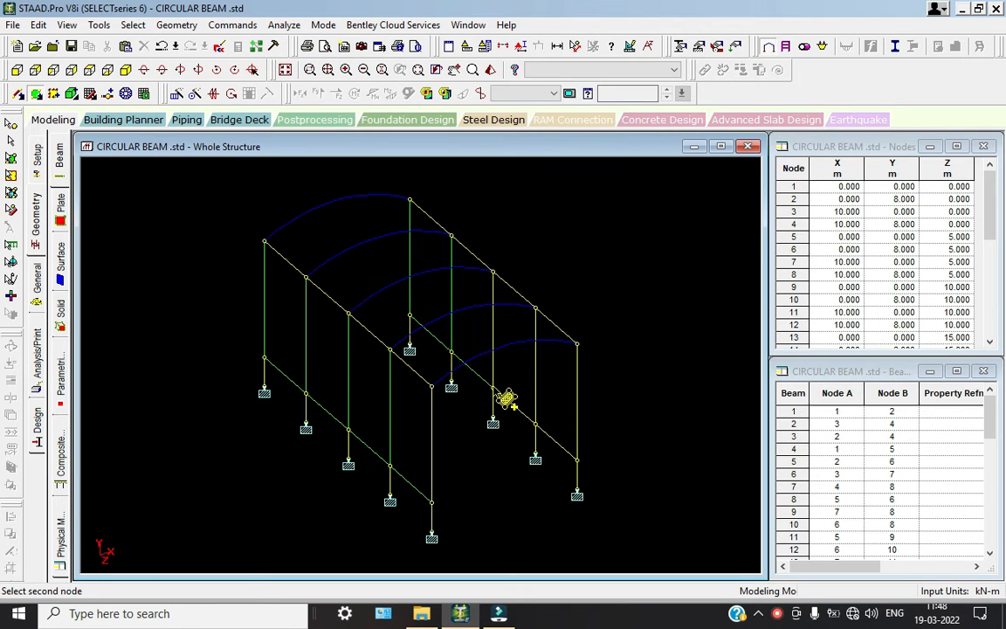
pyautogui.click(536, 424)
pyautogui.click(535, 309)
pyautogui.click(493, 273)
pyautogui.click(535, 309)
pyautogui.click(576, 344)
pyautogui.click(576, 459)
pyautogui.click(535, 424)
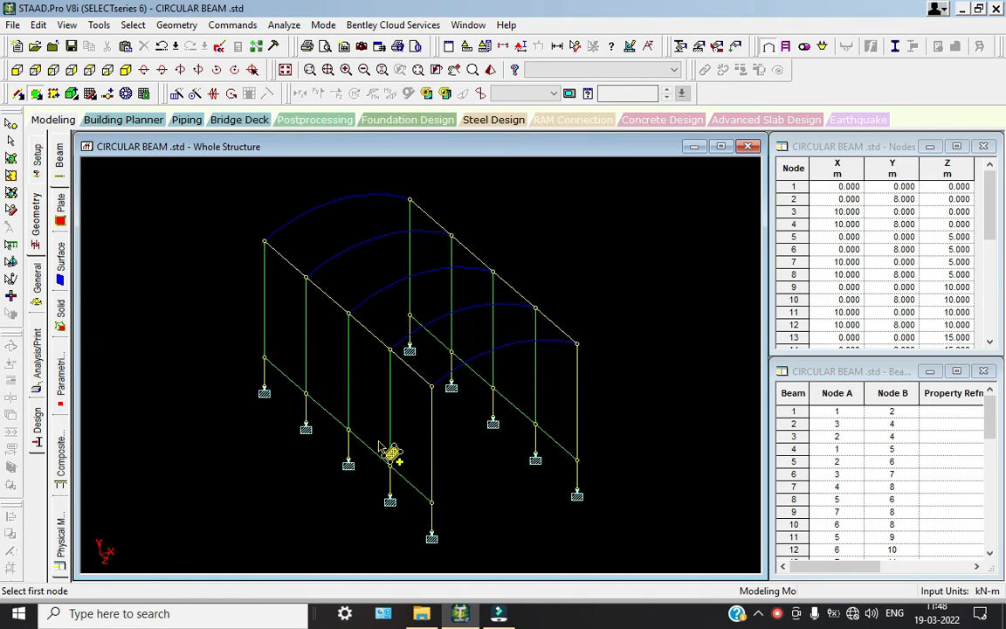
# Add one four-node floor plate between the four corner nodes at Y 0 and inspect the plates in the 3D rendered view
pyautogui.click(410, 316)
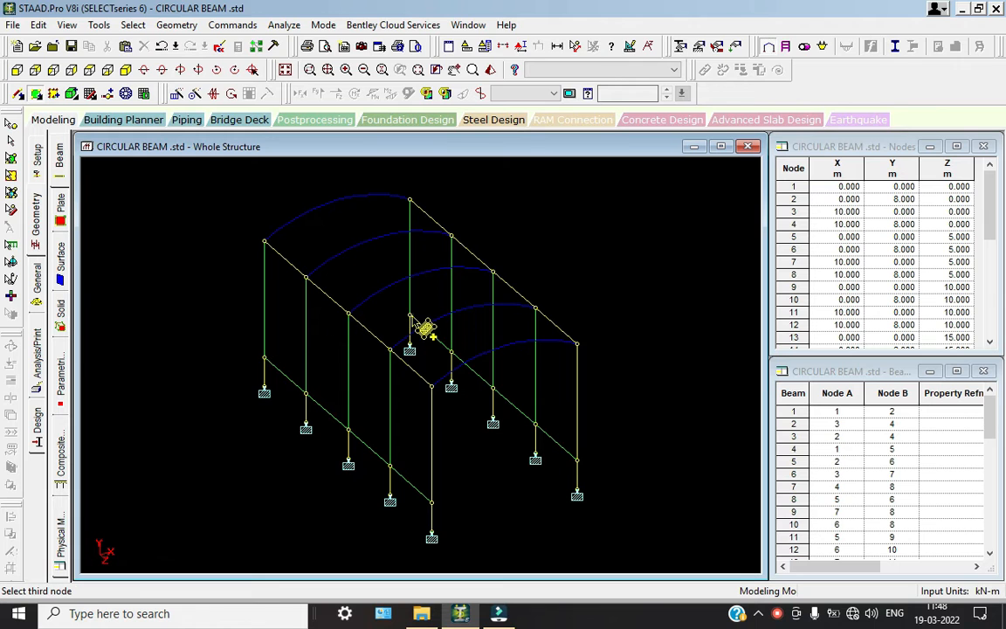
pyautogui.click(576, 459)
pyautogui.click(432, 503)
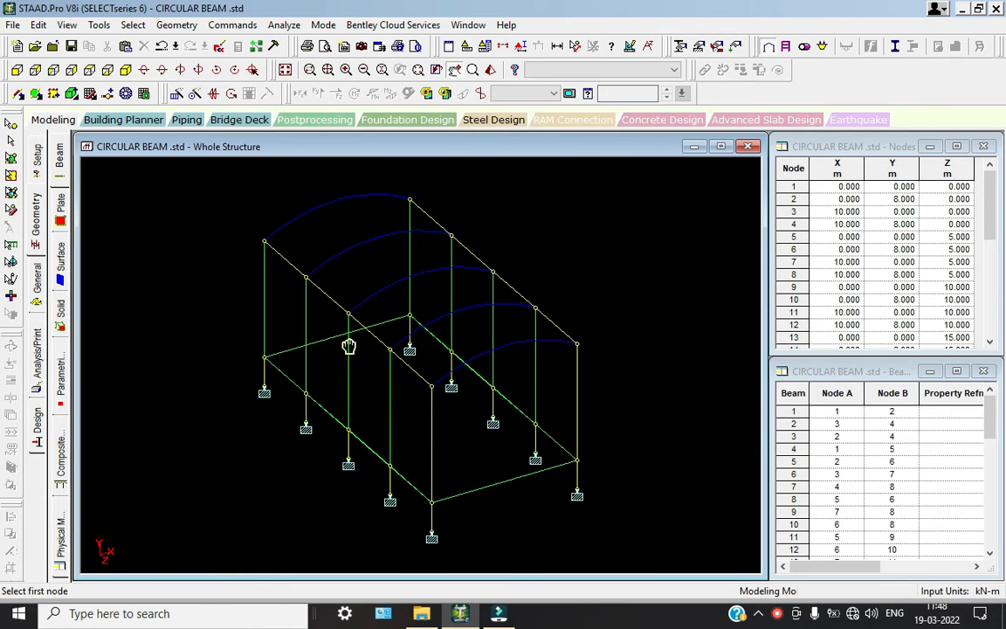
pyautogui.moveTo(349, 343); pyautogui.dragTo(396, 374, button='middle')
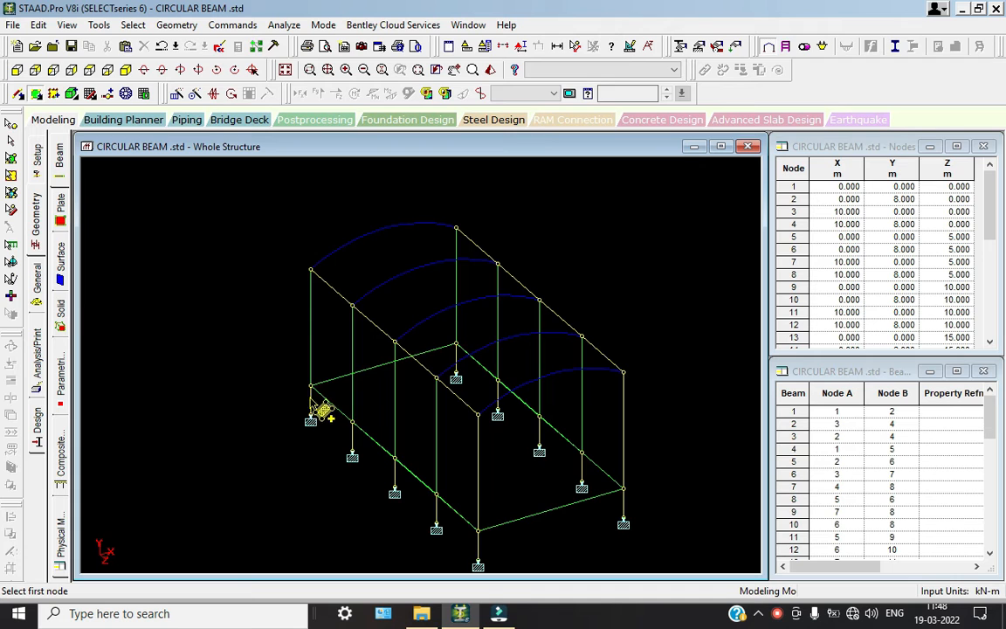
pyautogui.click(38, 279)
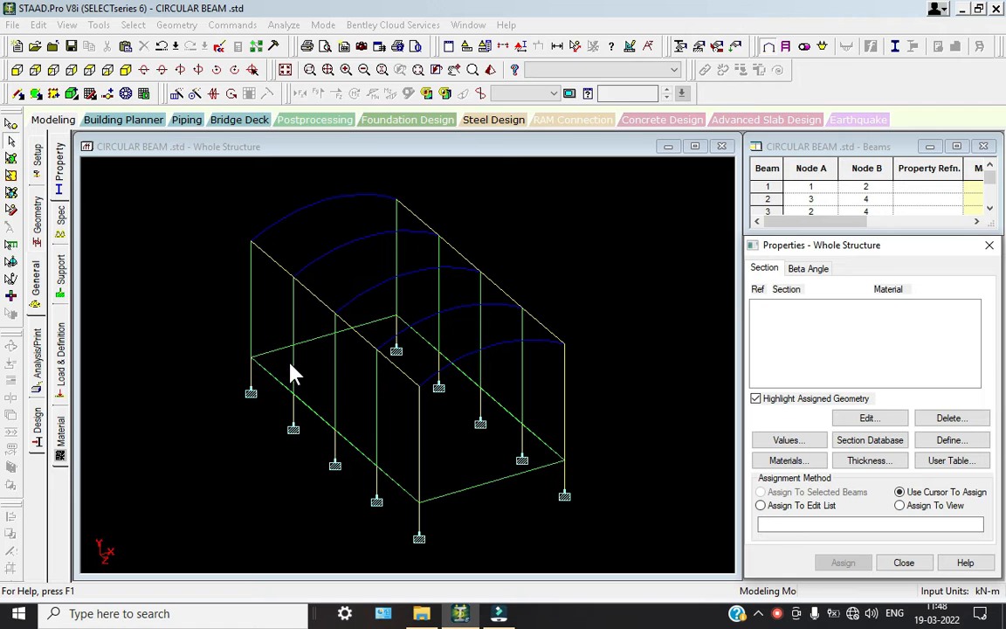
pyautogui.click(489, 70)
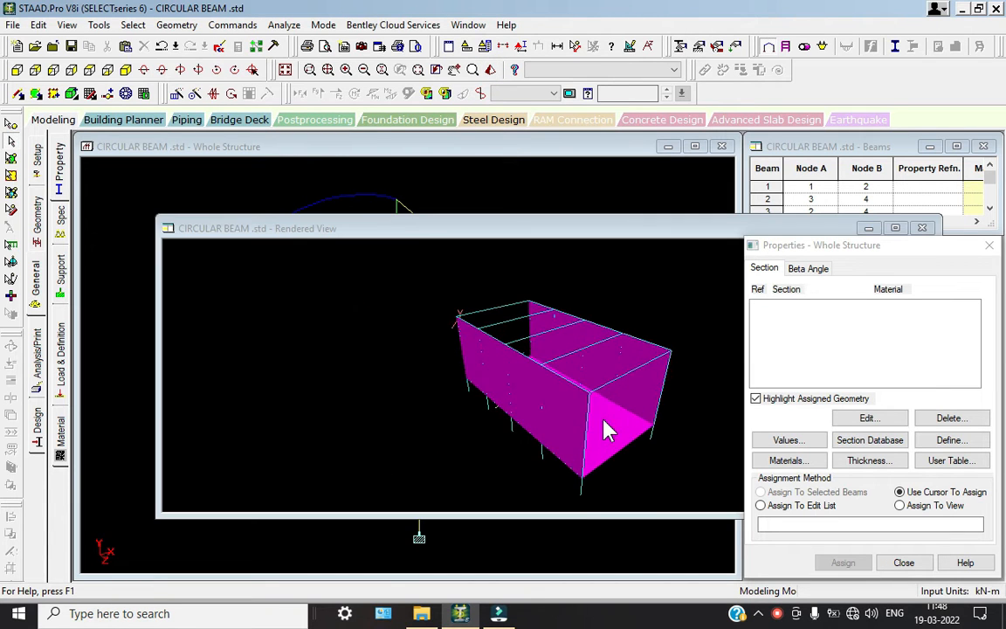
pyautogui.moveTo(667, 455); pyautogui.dragTo(722, 426)
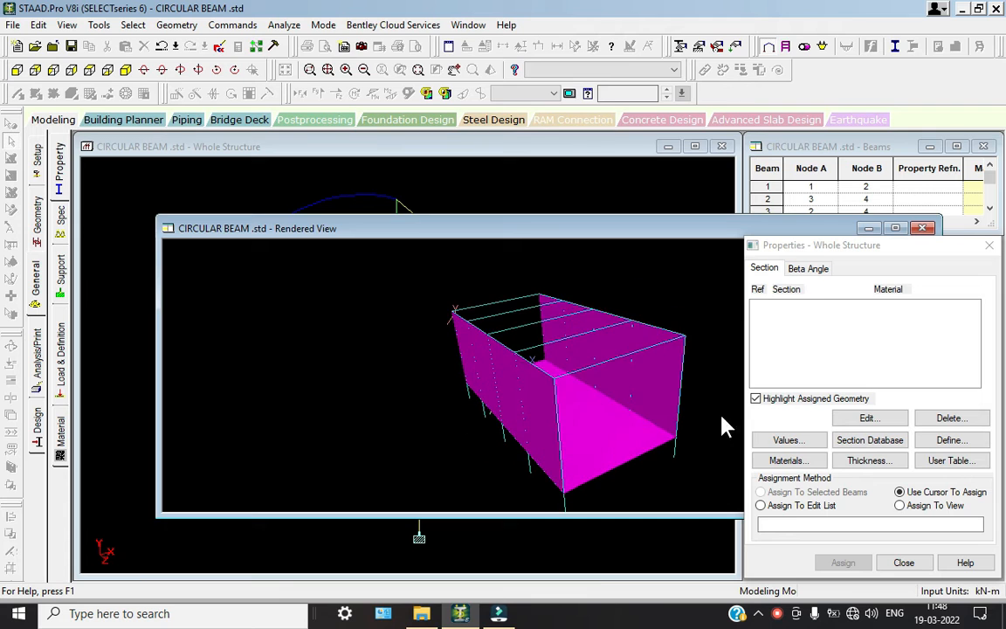
pyautogui.click(922, 228)
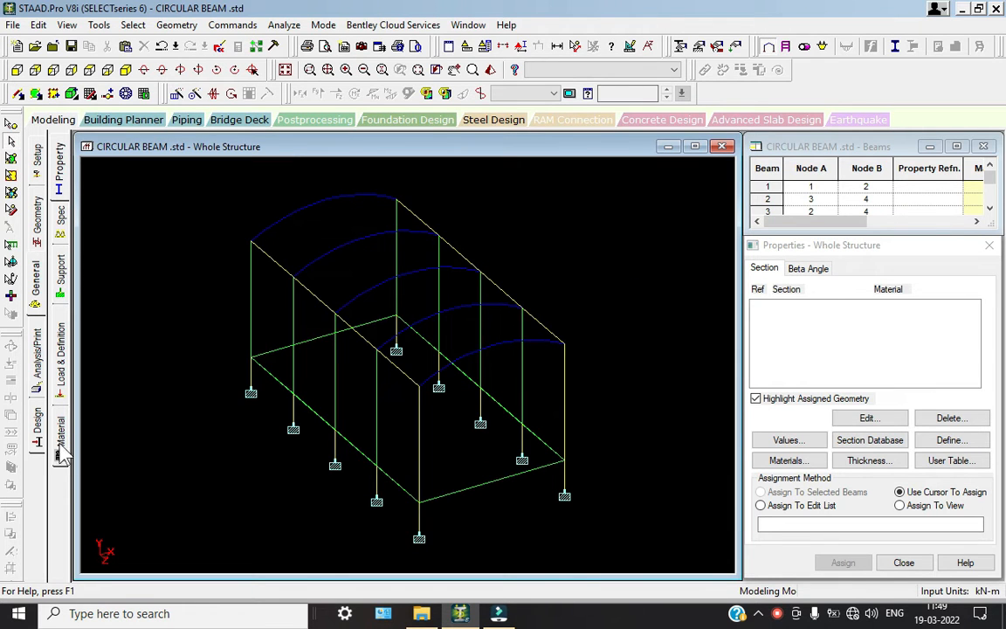
# Define a rectangular concrete section with YD 0.4 m and ZD 0.4 m and add it to the section properties
pyautogui.click(55, 177)
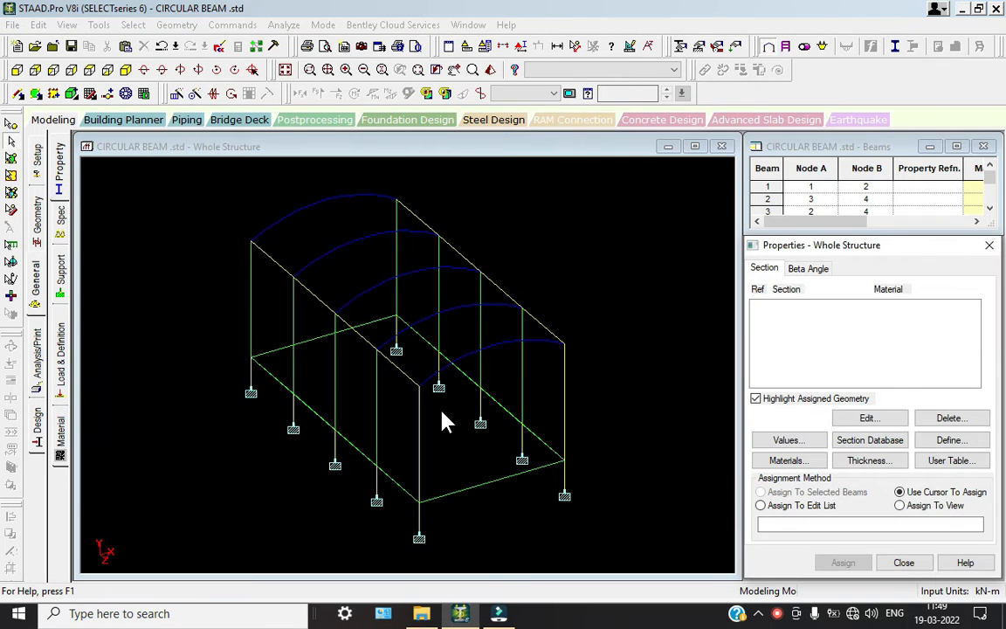
pyautogui.click(953, 441)
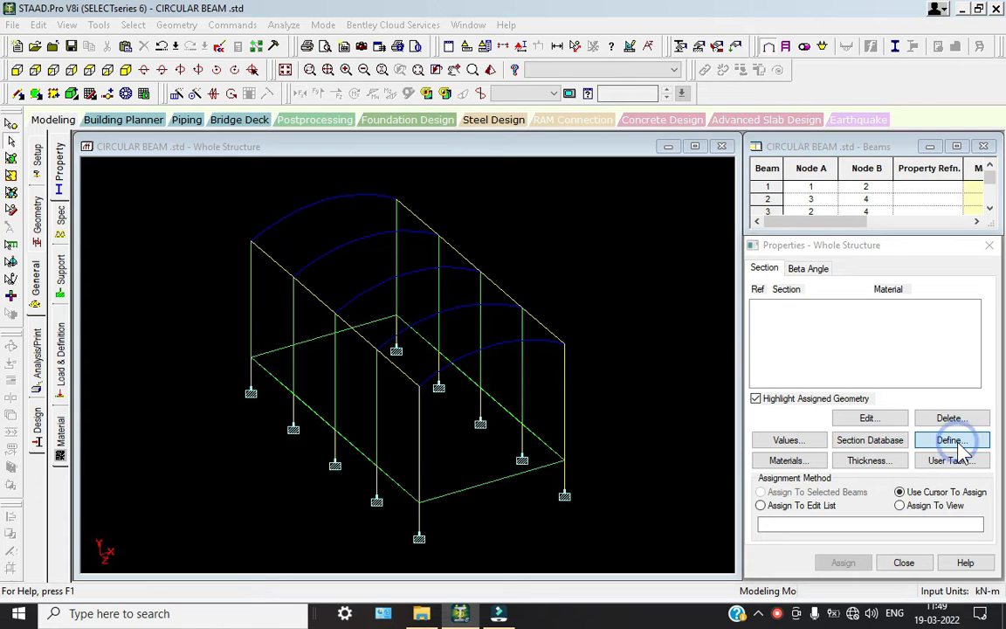
pyautogui.click(293, 187)
pyautogui.click(571, 253)
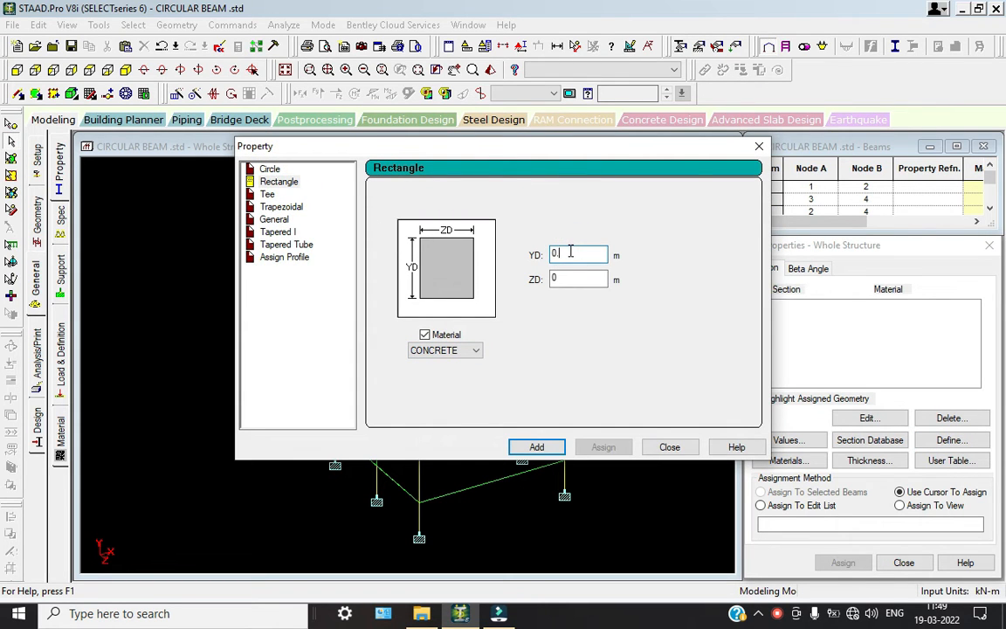
pyautogui.write('.4')
pyautogui.press('Tab')
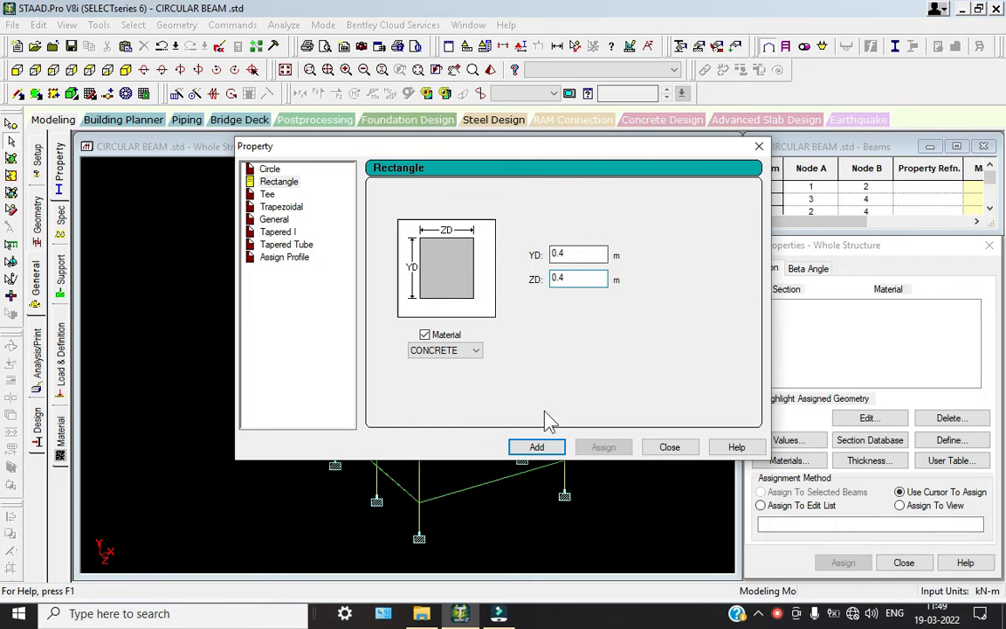
pyautogui.click(536, 446)
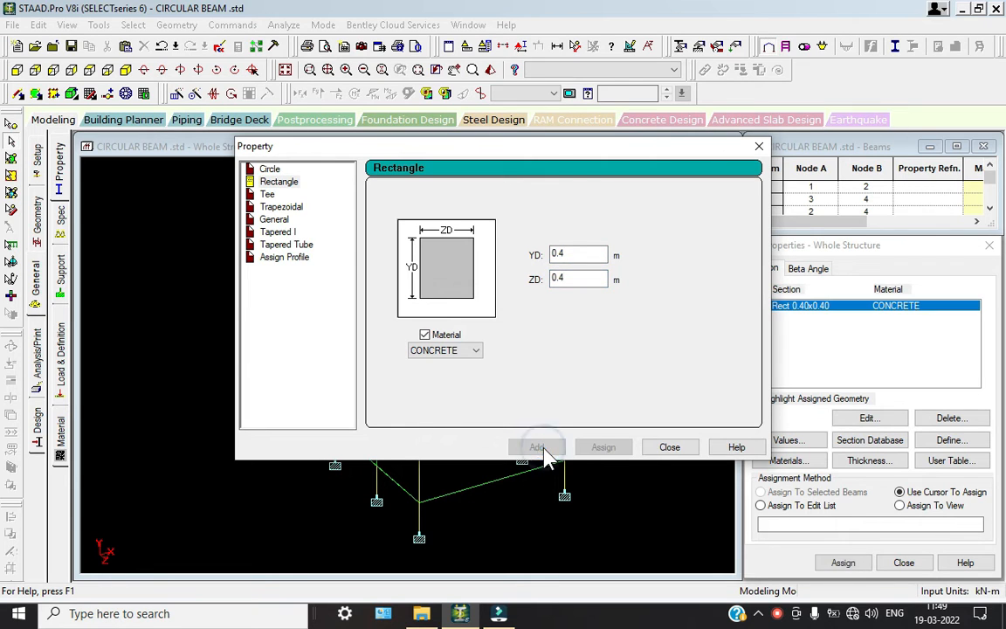
pyautogui.click(582, 255)
pyautogui.press('BackSpace')
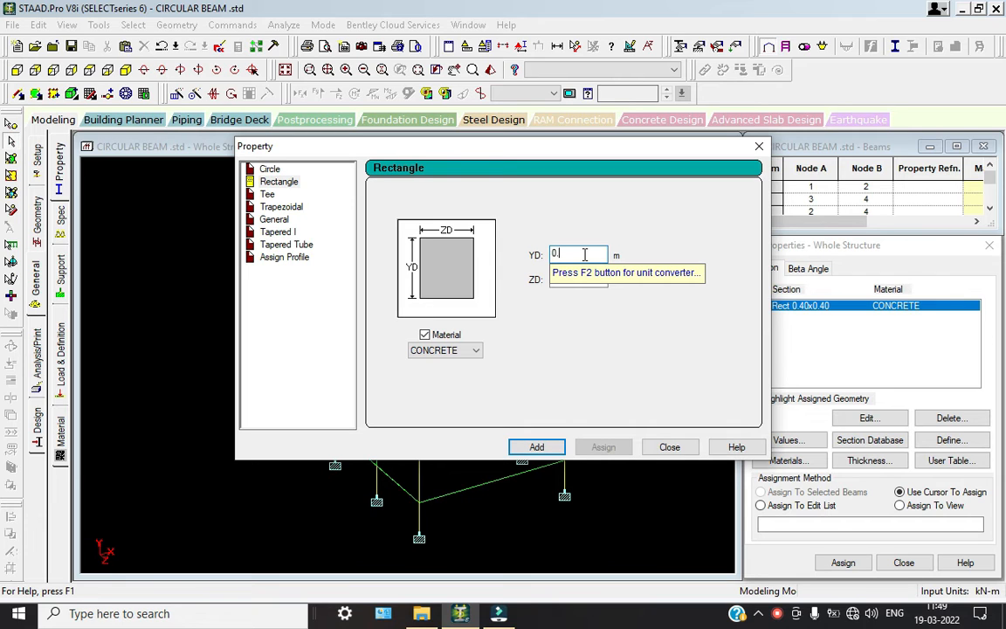
pyautogui.click(669, 446)
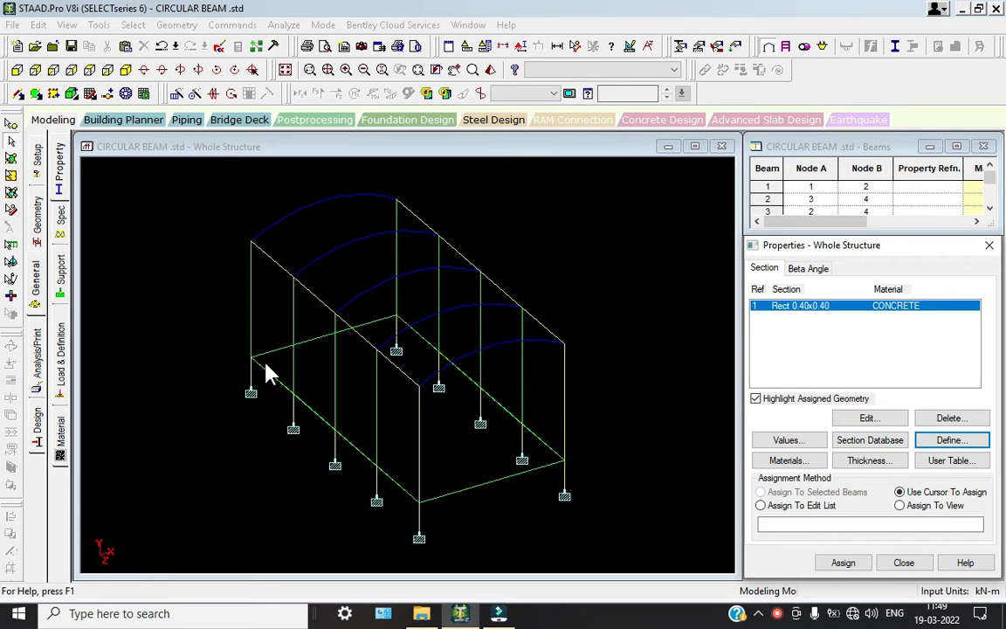
# Add a beam across each short end of the frame at floor level, joining the corner nodes
pyautogui.click(17, 93)
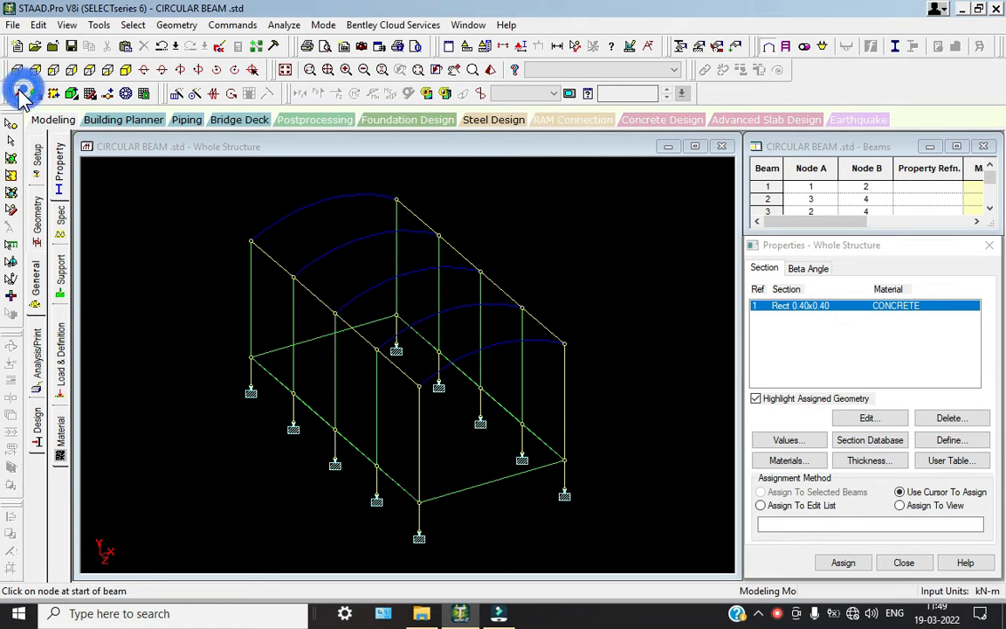
pyautogui.moveTo(250, 359); pyautogui.dragTo(401, 318)
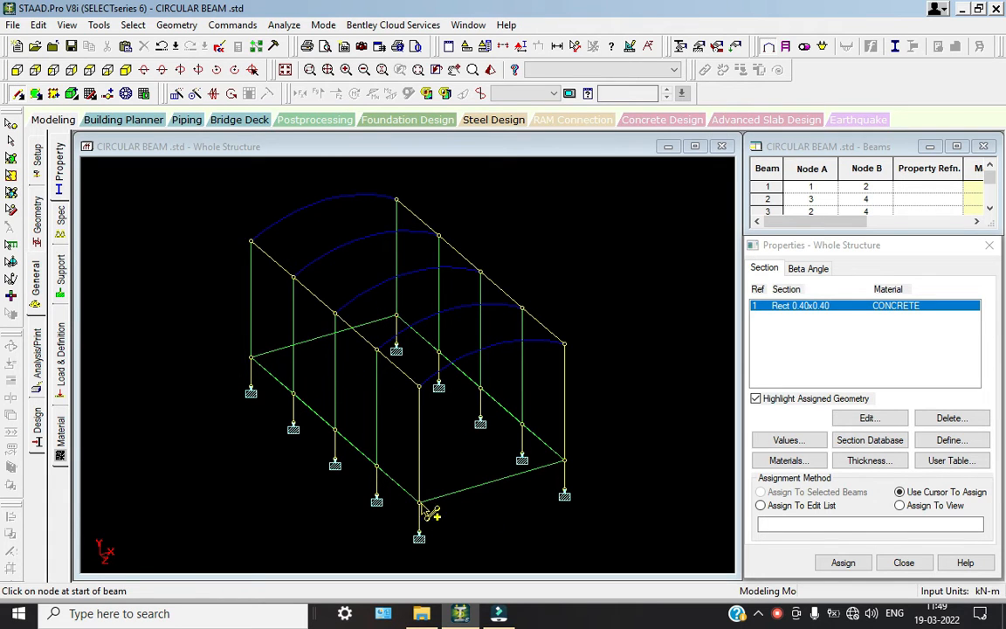
pyautogui.moveTo(423, 503); pyautogui.dragTo(569, 469)
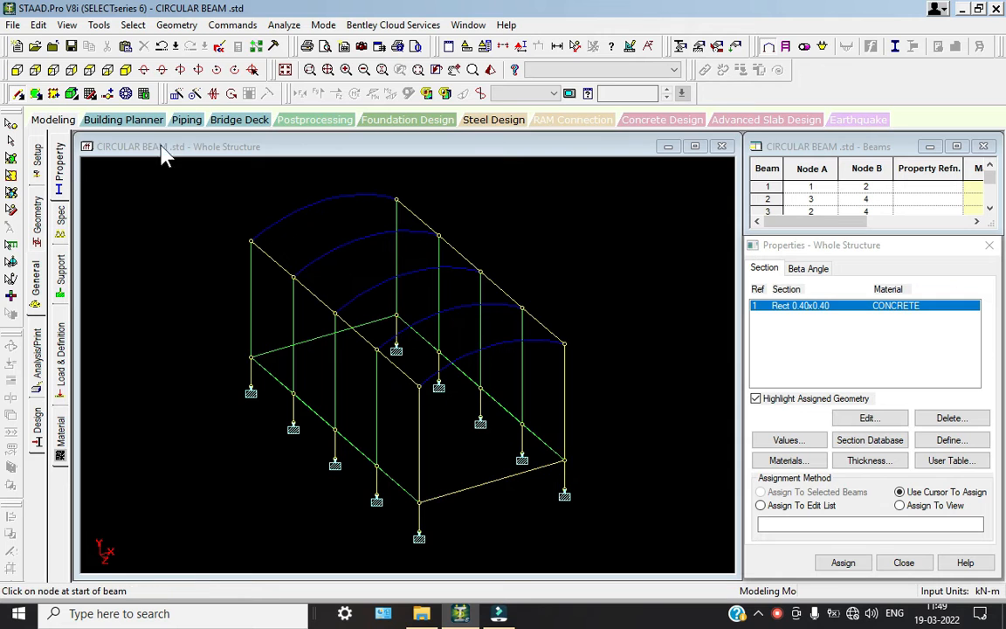
# Define a rectangular concrete section with YD 0.23 m and ZD 0.23 m and add it to the section properties
pyautogui.click(59, 159)
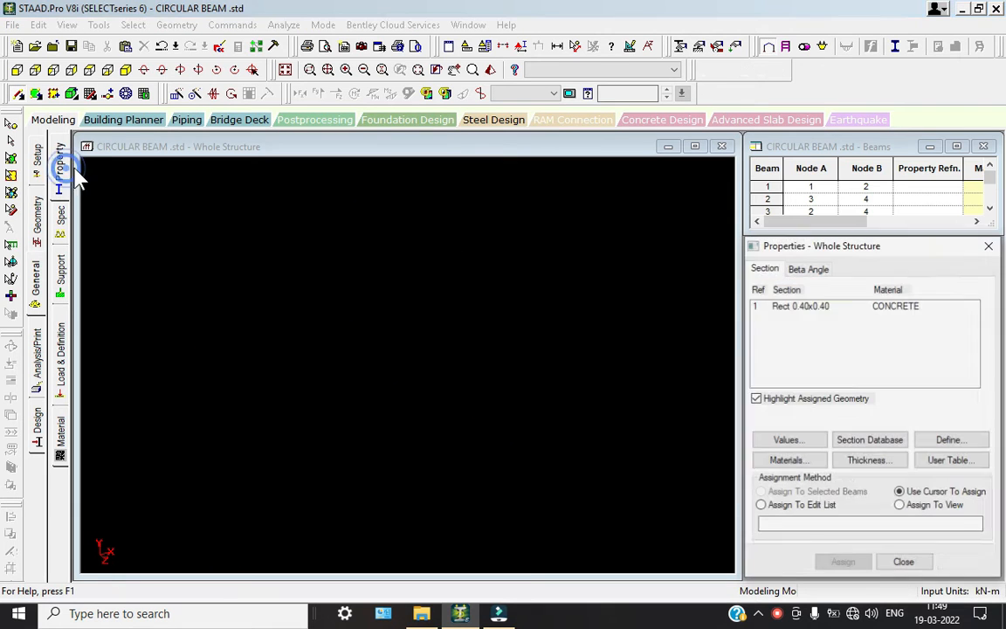
pyautogui.click(826, 314)
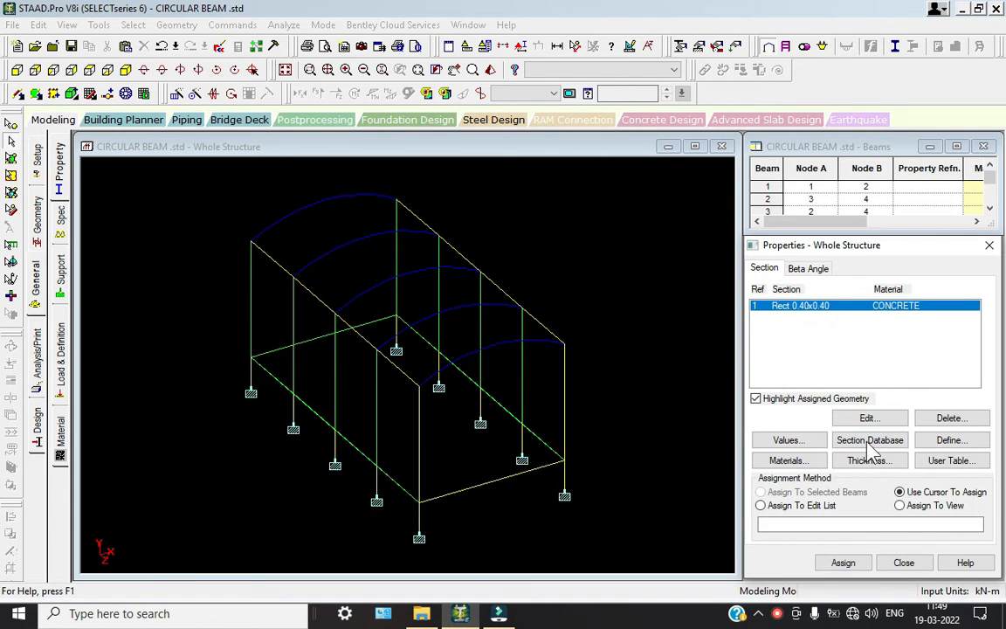
pyautogui.click(954, 441)
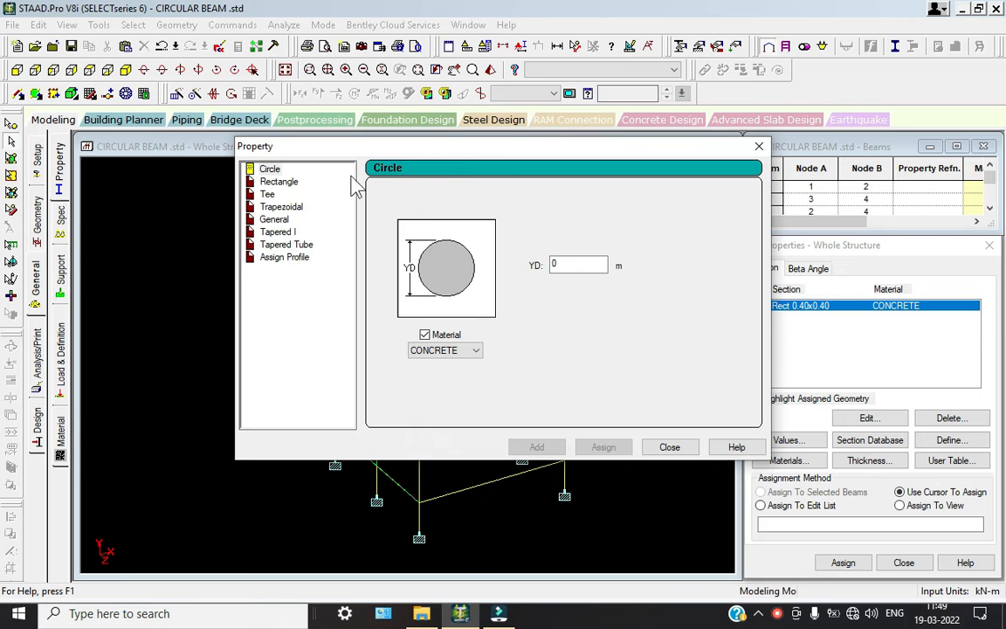
pyautogui.click(272, 183)
pyautogui.click(579, 254)
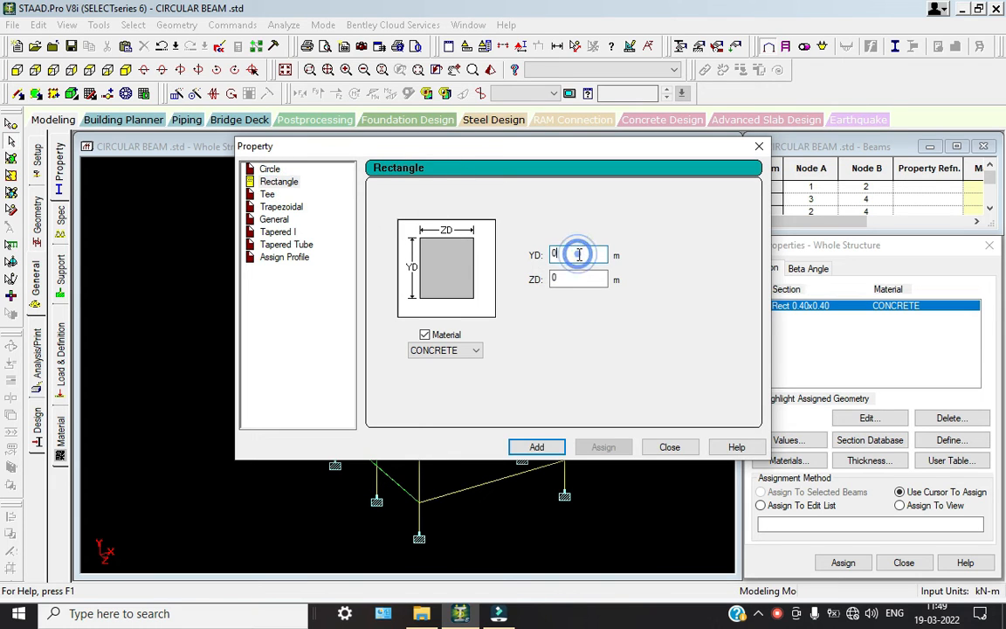
pyautogui.write('.23')
pyautogui.press('Tab')
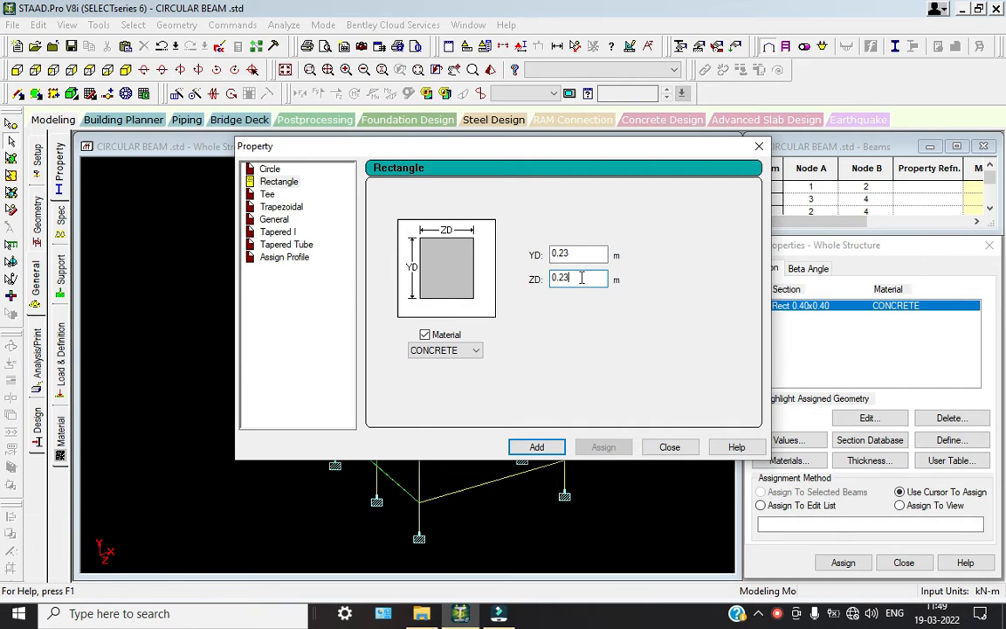
pyautogui.click(555, 447)
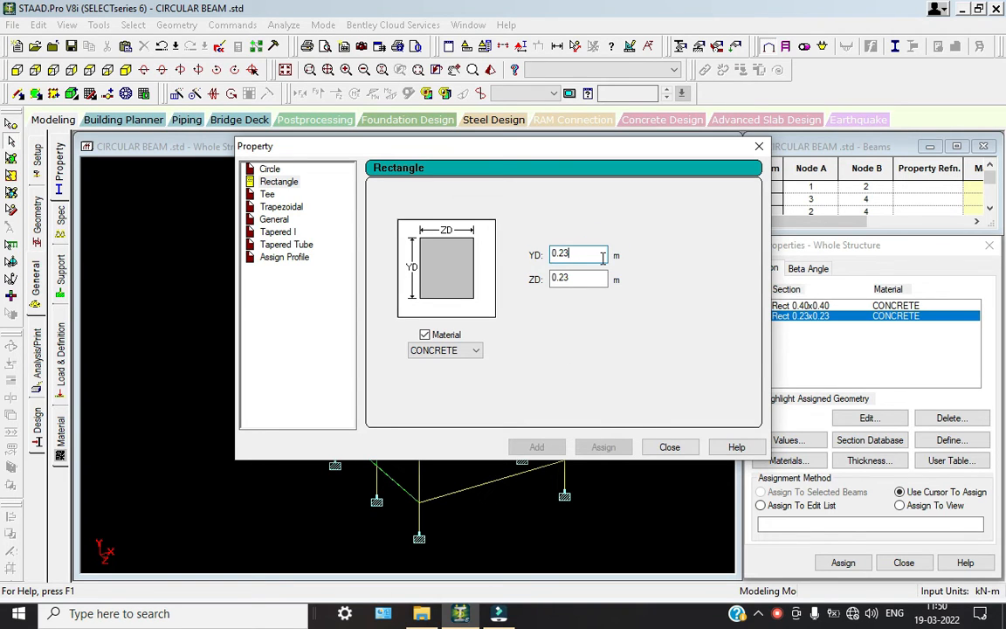
# Add another rectangular concrete section with YD 0.35 m and ZD 0.35 m and close the section definition
pyautogui.press('BackSpace')
pyautogui.press('BackSpace')
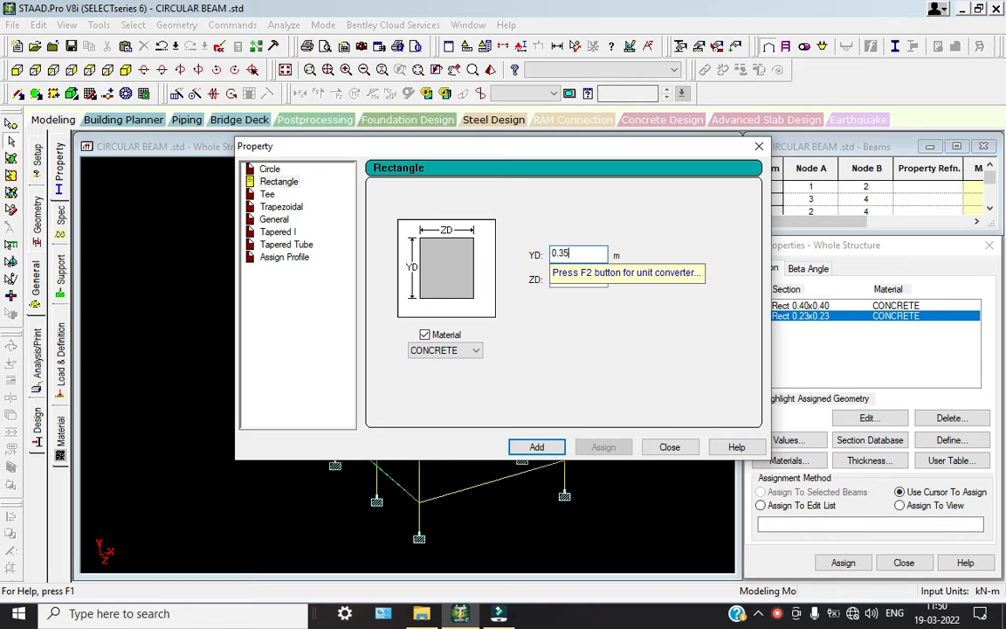
pyautogui.press('Tab')
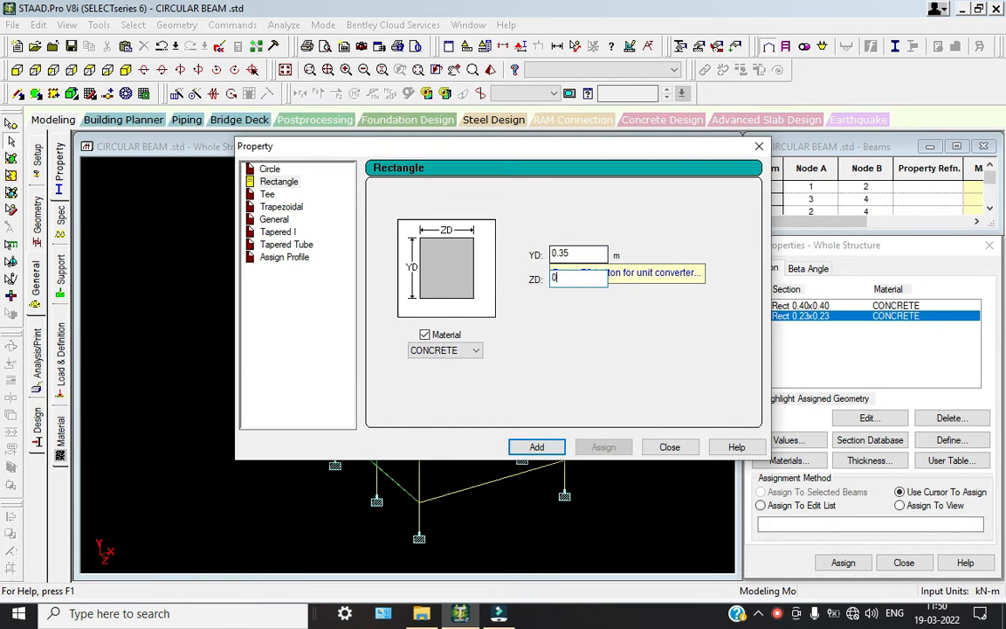
pyautogui.press('Return')
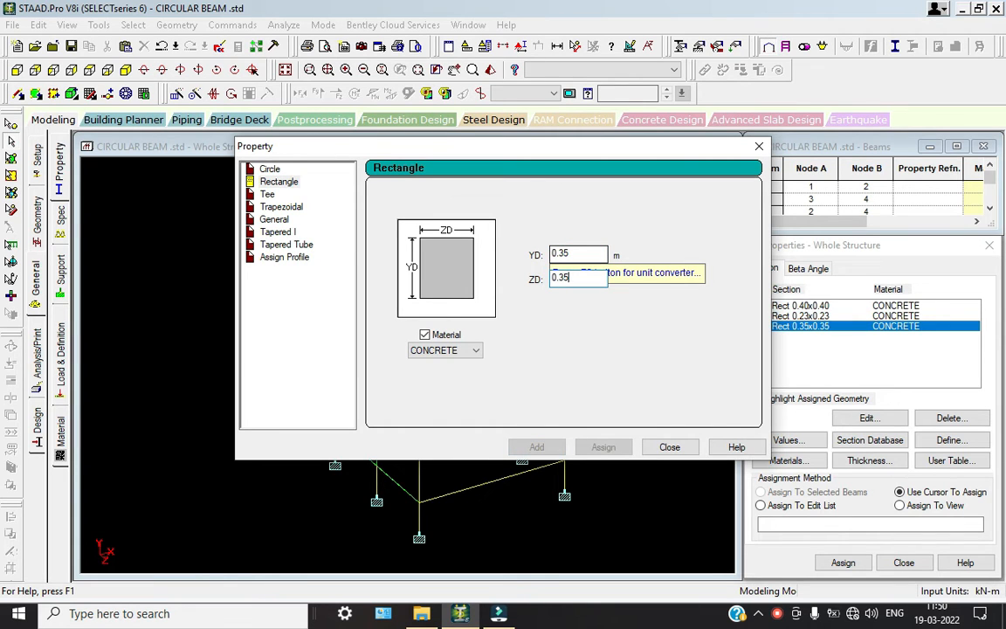
pyautogui.click(674, 447)
# Define a concrete plate element thickness of 0.125 m at all four nodes and add it to the properties
pyautogui.click(851, 462)
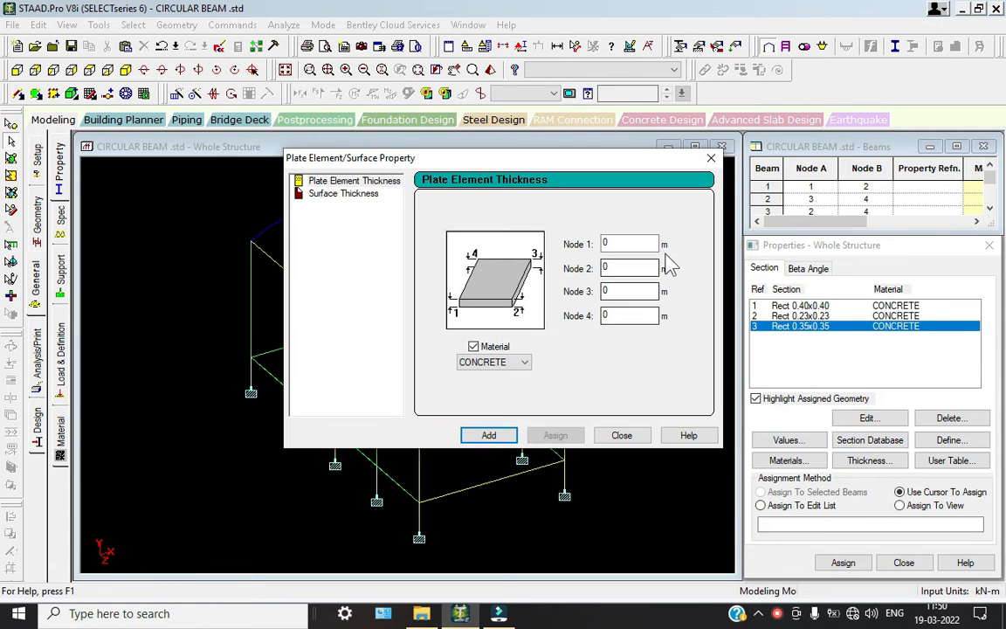
pyautogui.click(650, 242)
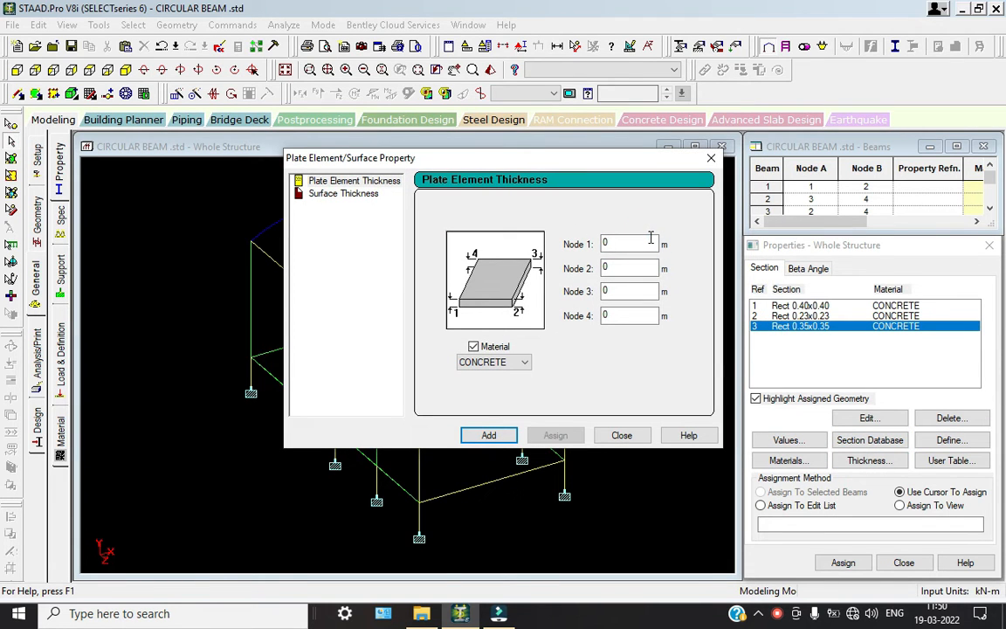
pyautogui.press('Return')
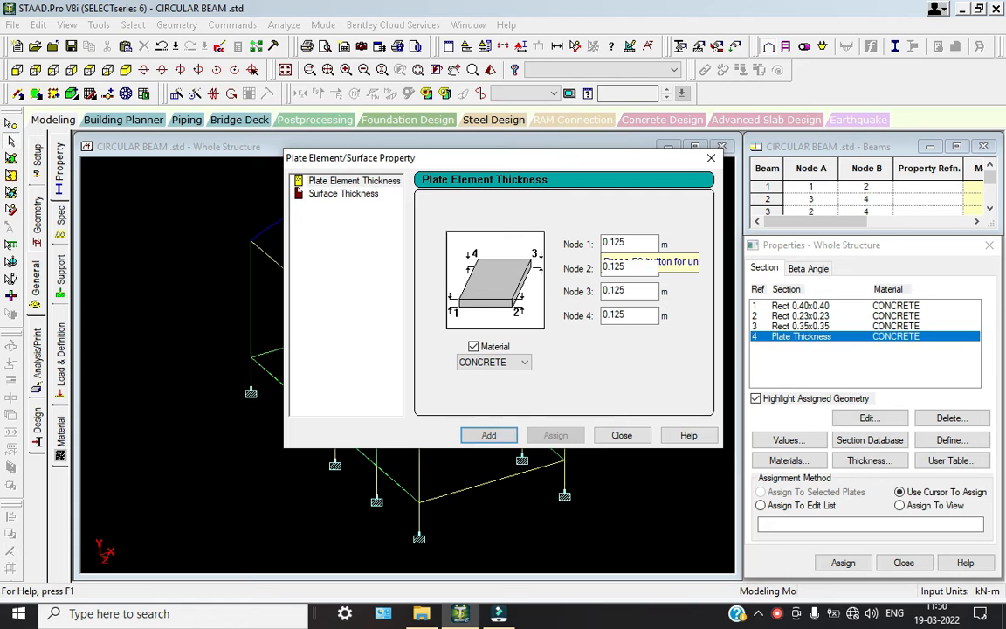
pyautogui.click(622, 434)
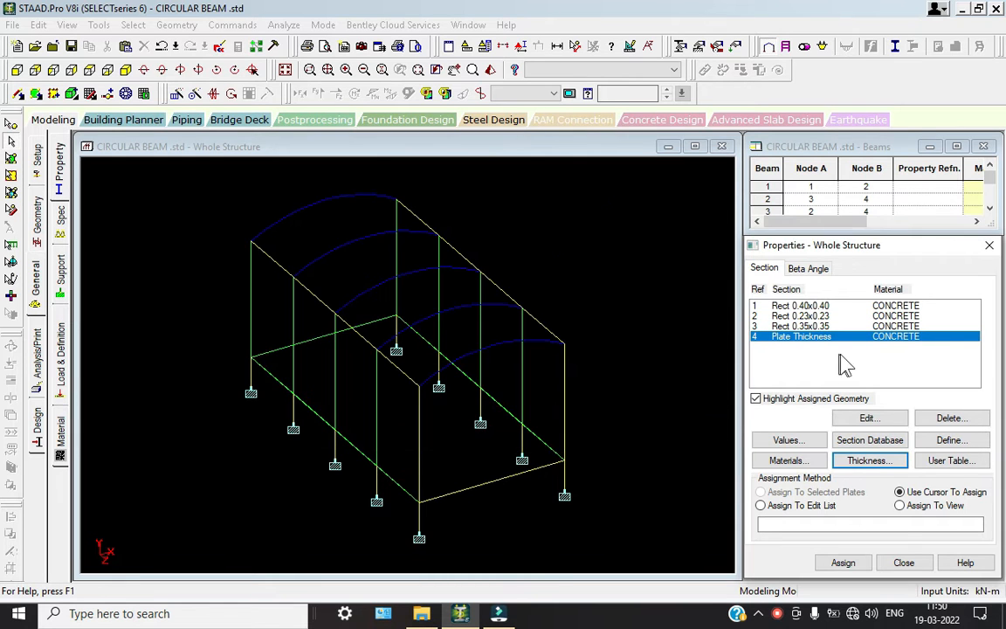
# Assign the plate thickness property to all plates in the view and confirm the assignment
pyautogui.click(899, 505)
pyautogui.click(841, 562)
pyautogui.click(837, 447)
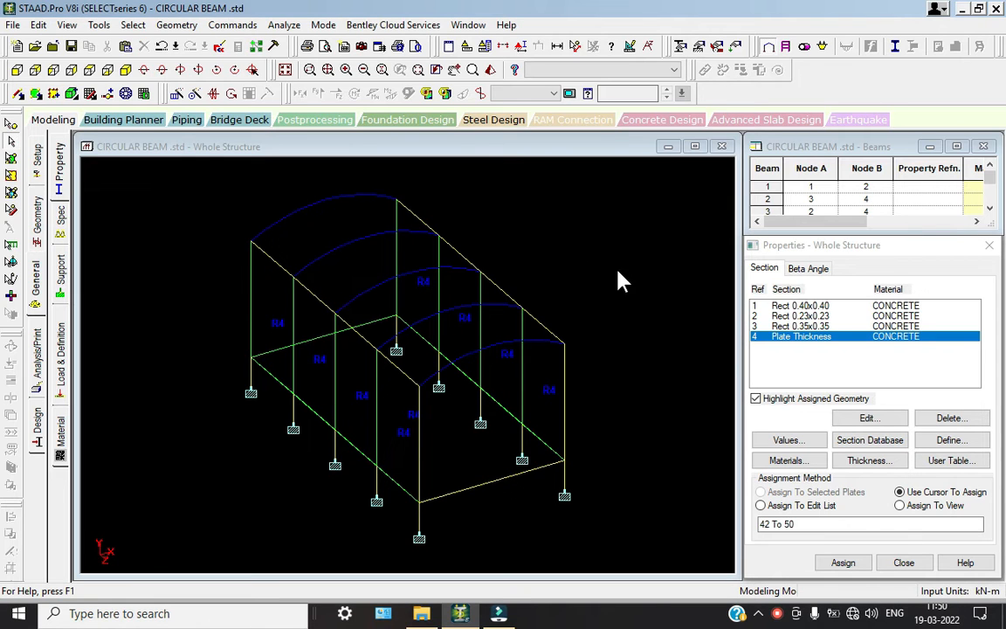
# Assign the Rect 0.40x0.40 section to all members parallel to Y, the columns, and confirm
pyautogui.click(777, 304)
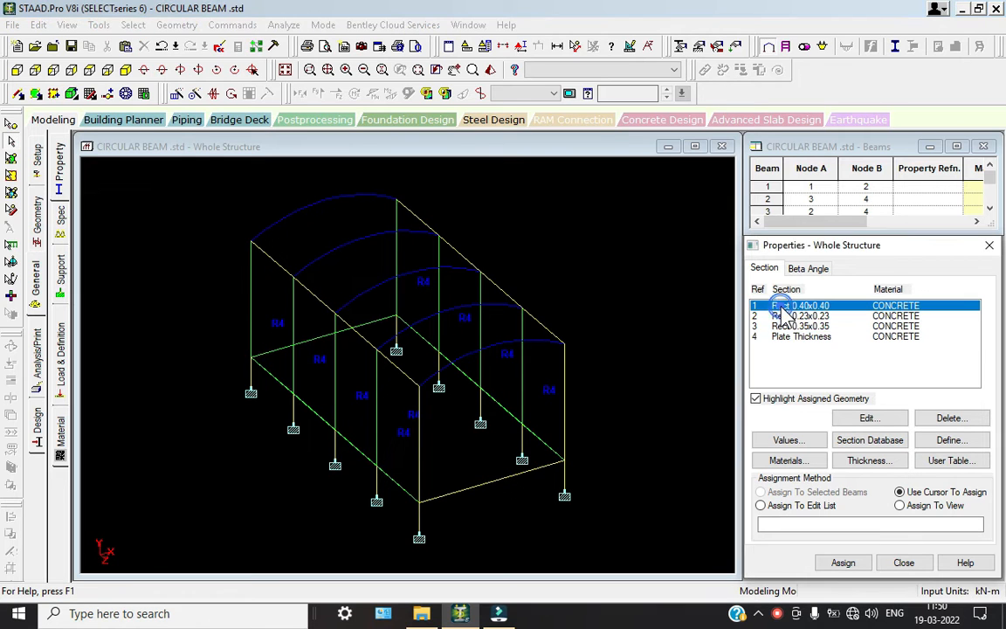
pyautogui.click(140, 26)
pyautogui.moveTo(254, 308)
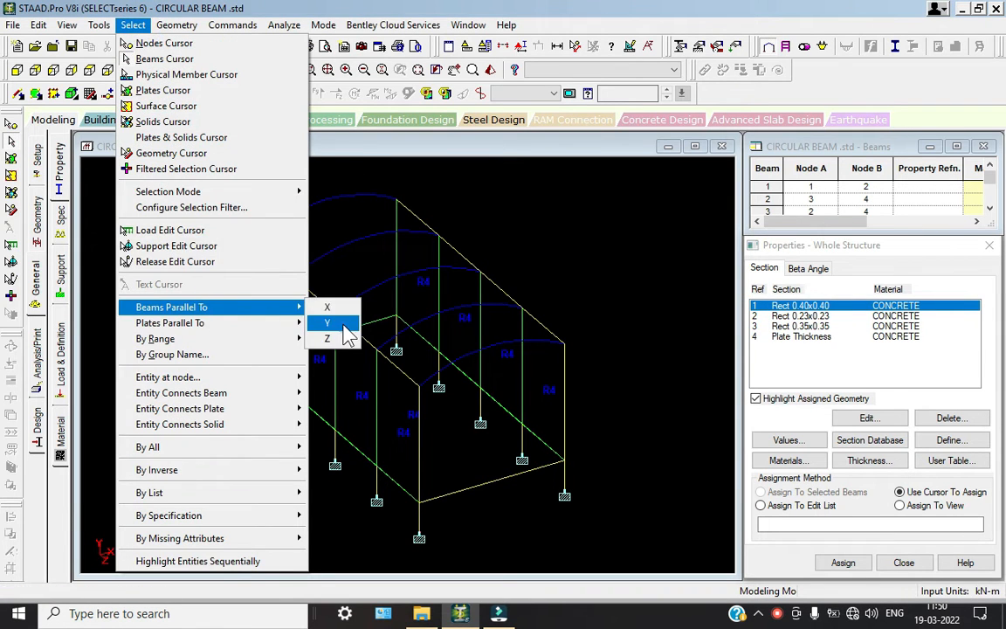
pyautogui.click(330, 322)
pyautogui.click(843, 562)
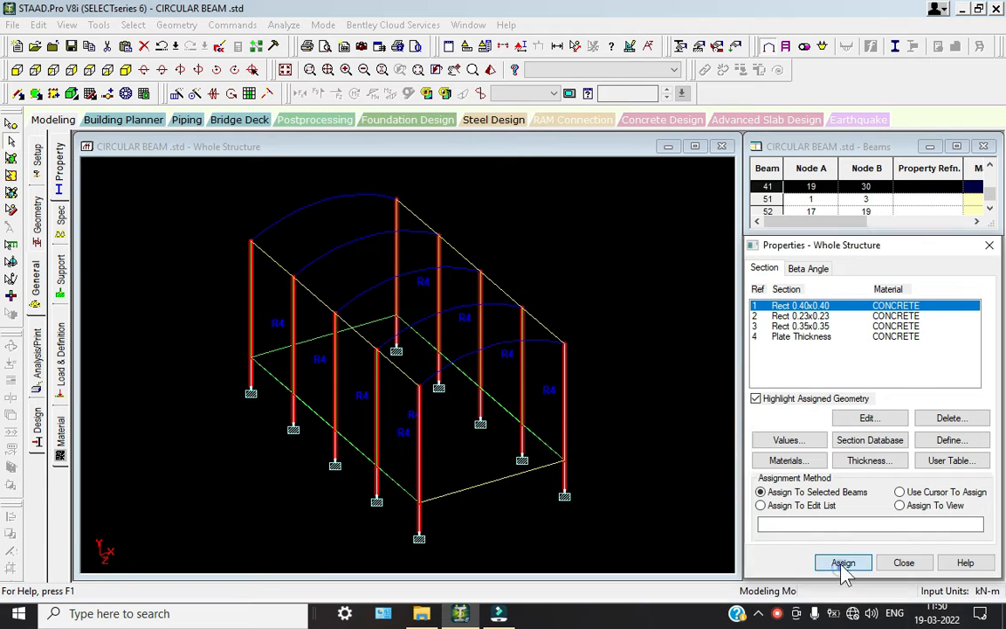
pyautogui.click(899, 448)
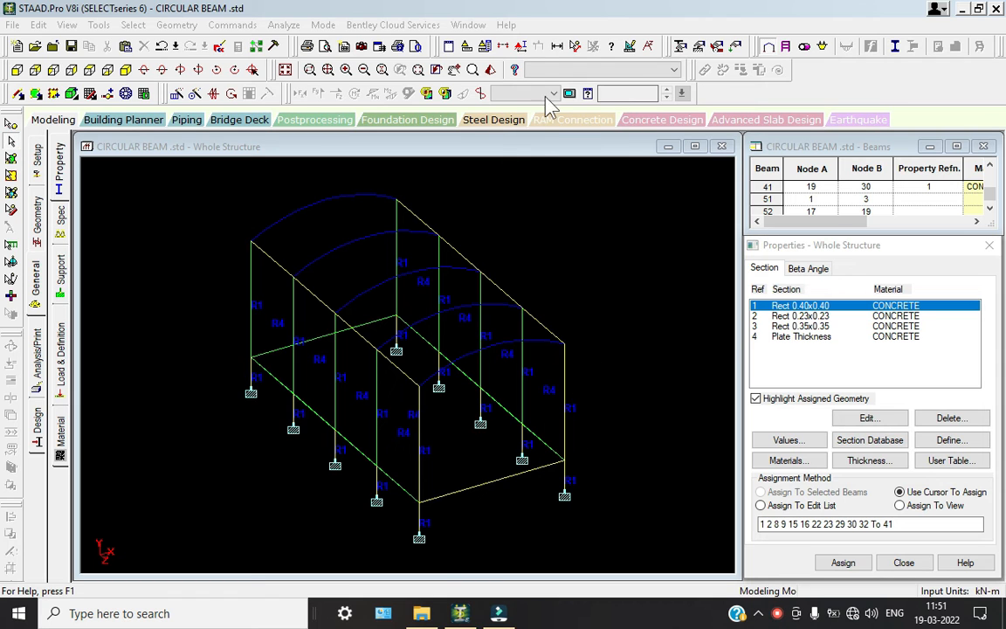
# Inspect the columns and plates in a rotated 3D rendered view and close that view
pyautogui.click(473, 70)
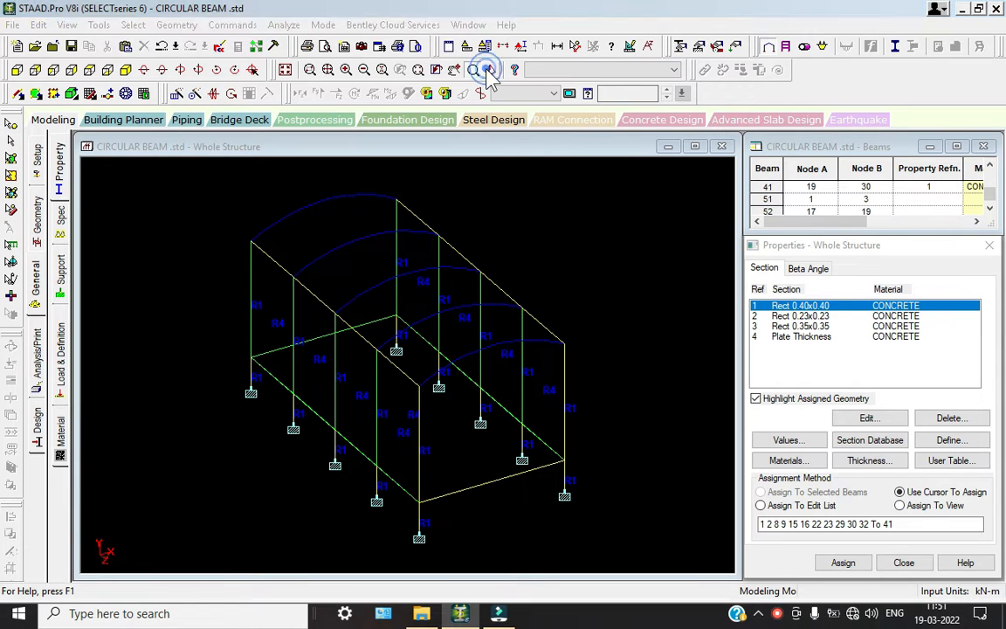
pyautogui.moveTo(618, 424); pyautogui.dragTo(804, 343)
pyautogui.moveTo(699, 295); pyautogui.dragTo(582, 210)
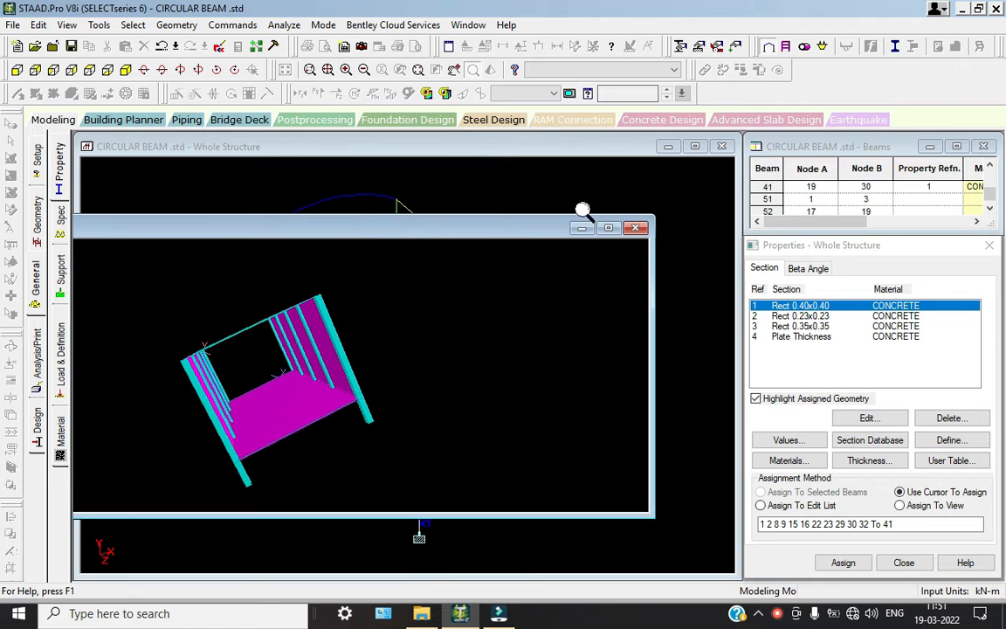
pyautogui.click(636, 228)
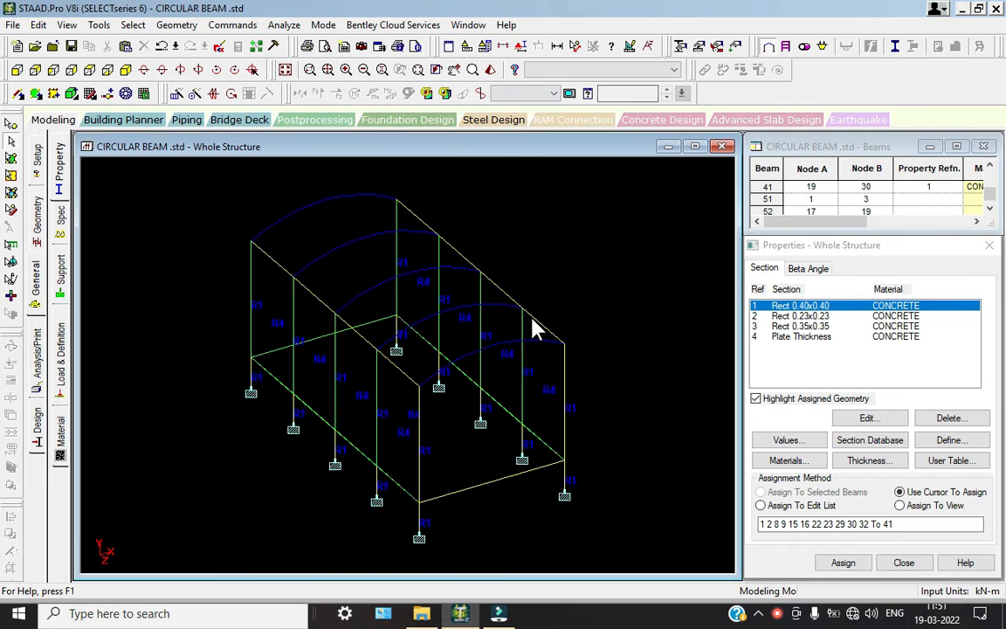
# Assign the Rect 0.23x0.23 section to all beams parallel to Z, confirm, and clear the selection
pyautogui.click(832, 317)
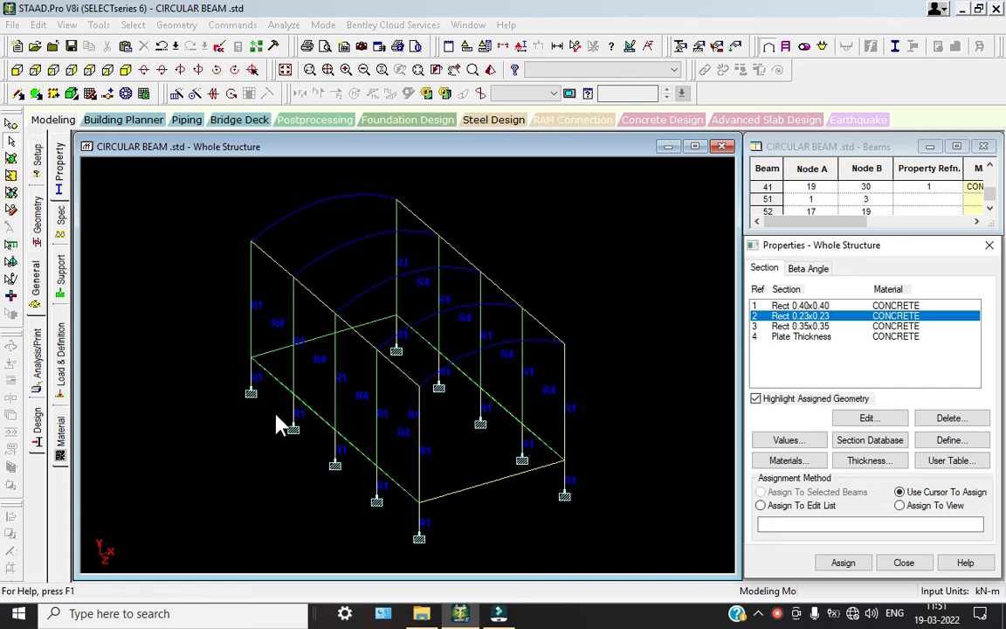
pyautogui.click(133, 25)
pyautogui.moveTo(289, 307)
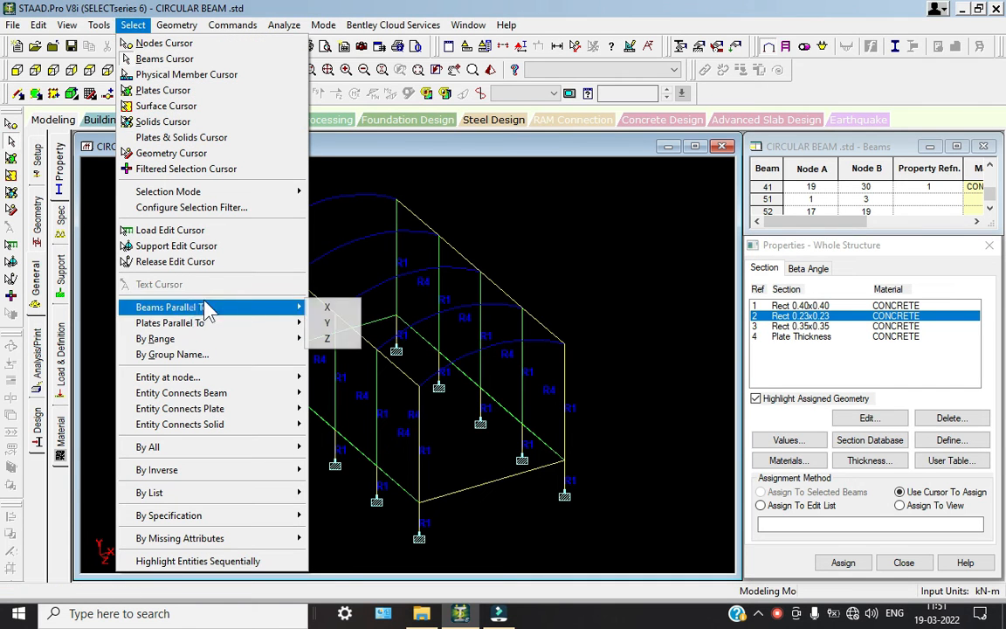
pyautogui.click(329, 339)
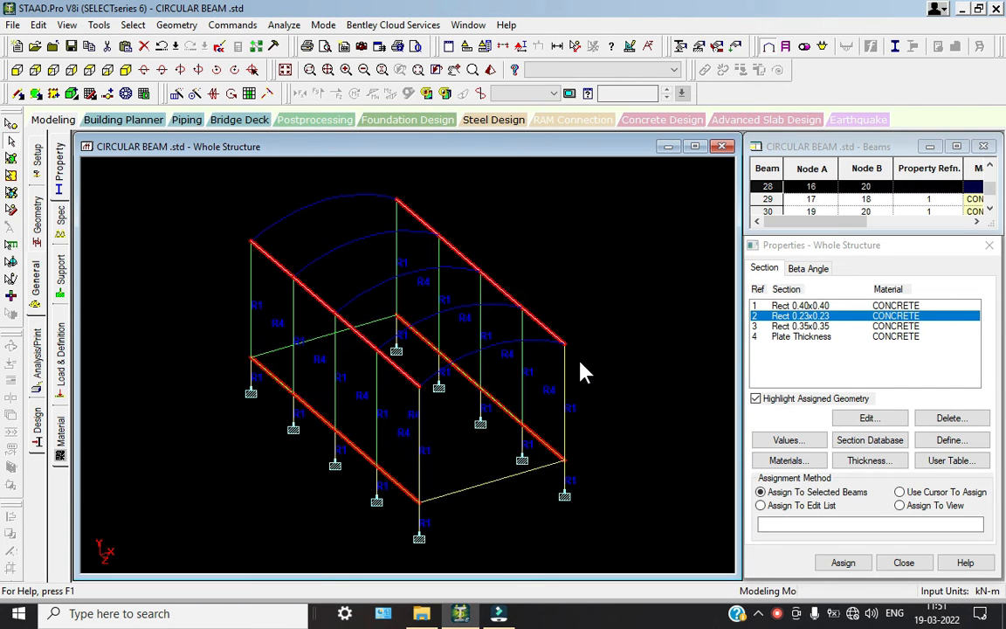
pyautogui.click(844, 562)
pyautogui.click(895, 449)
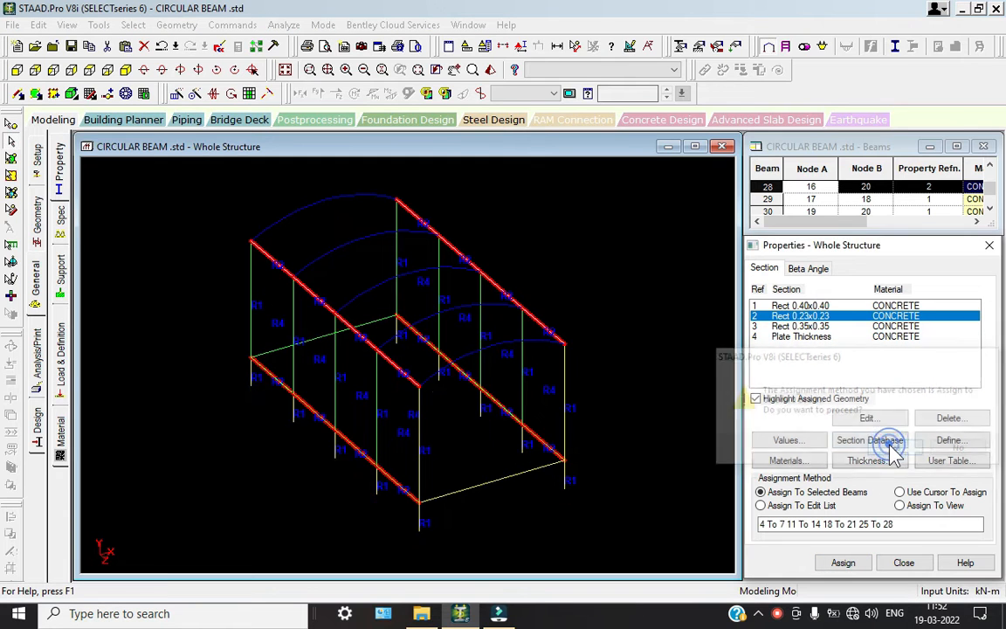
pyautogui.click(727, 406)
# Assign the Rect 0.35x0.35 section to all beams parallel to X, including the circular beams, confirm, and clear the selection
pyautogui.click(786, 325)
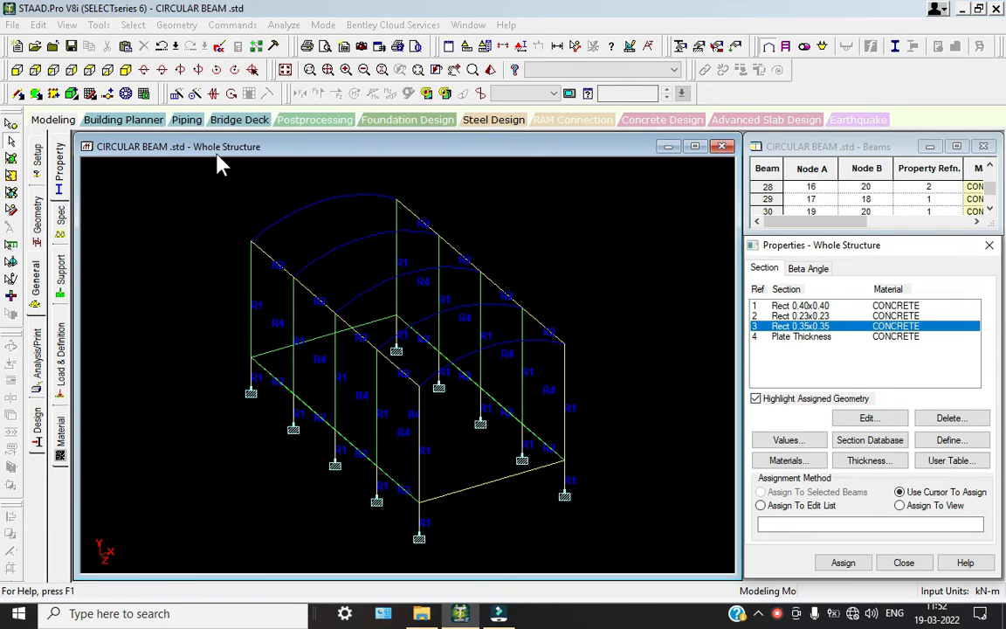
pyautogui.click(133, 24)
pyautogui.click(244, 307)
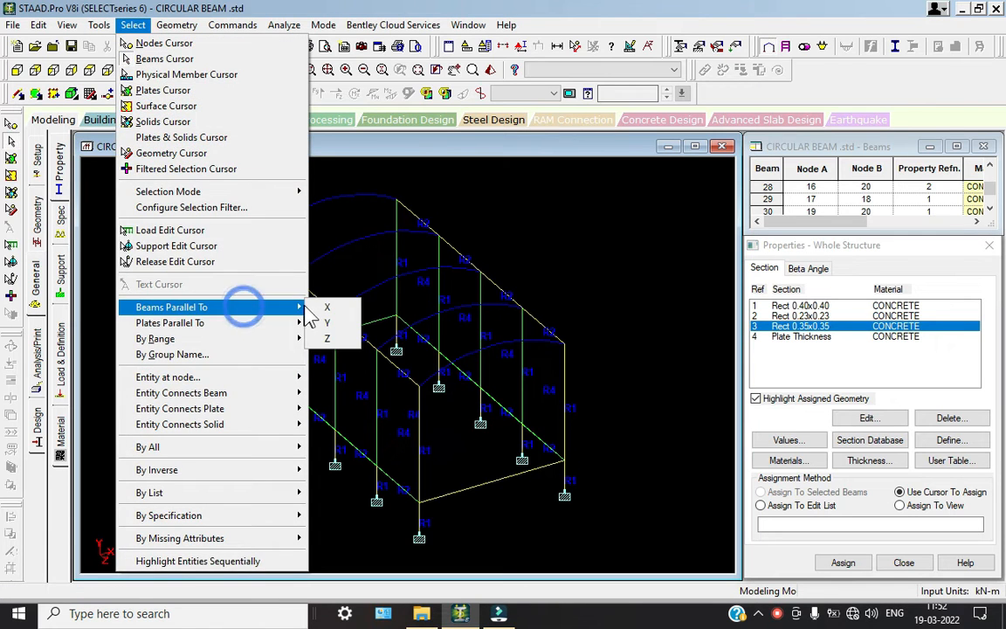
pyautogui.click(313, 308)
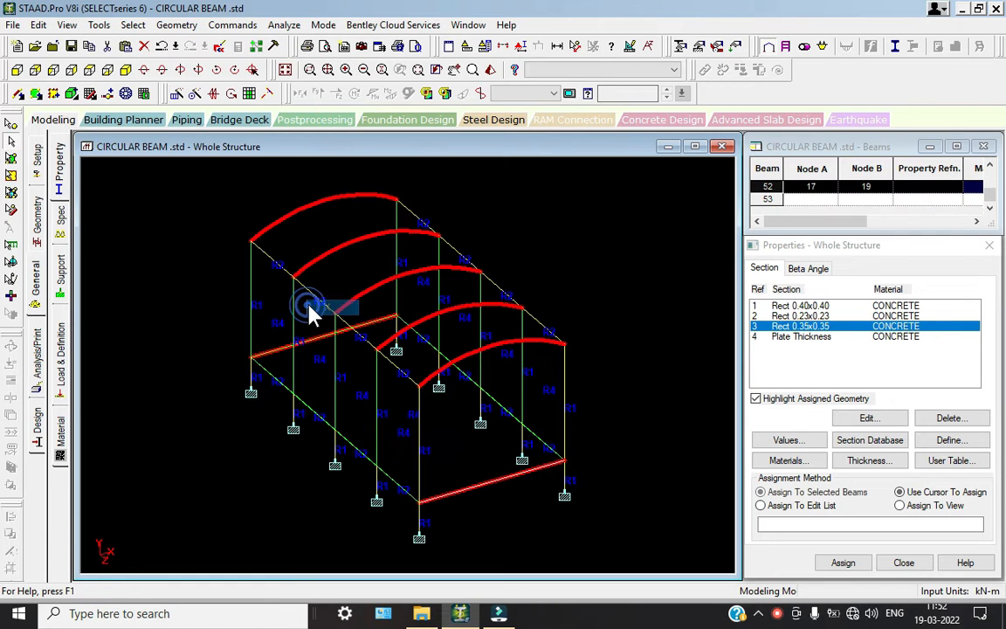
pyautogui.click(843, 562)
pyautogui.click(895, 449)
pyautogui.click(657, 365)
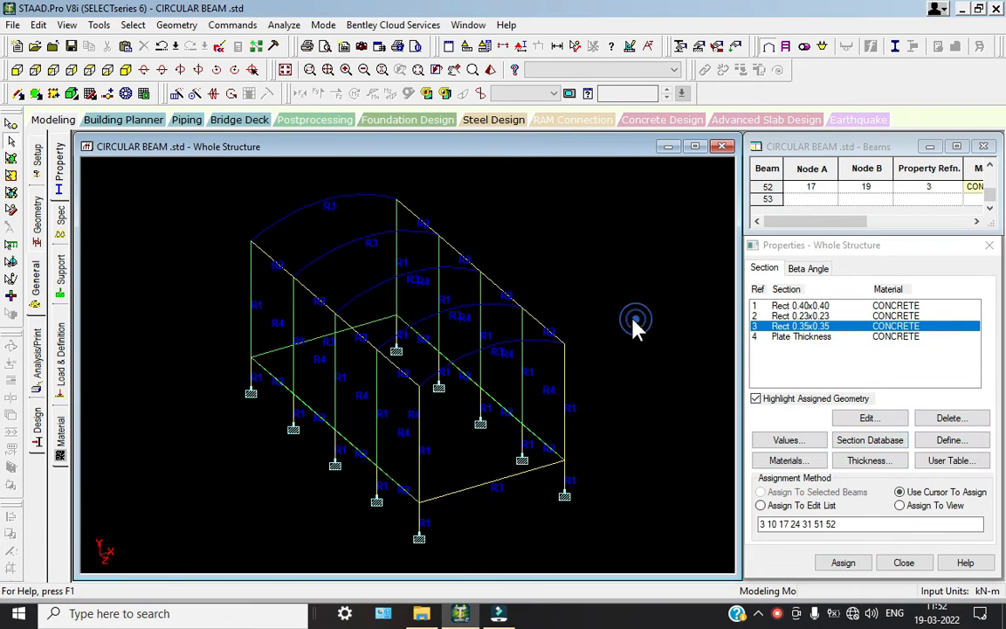
# Inspect the frame's assigned sections and plates from several angles in a maximized 3D rendered view, and return to the modeling view
pyautogui.click(490, 70)
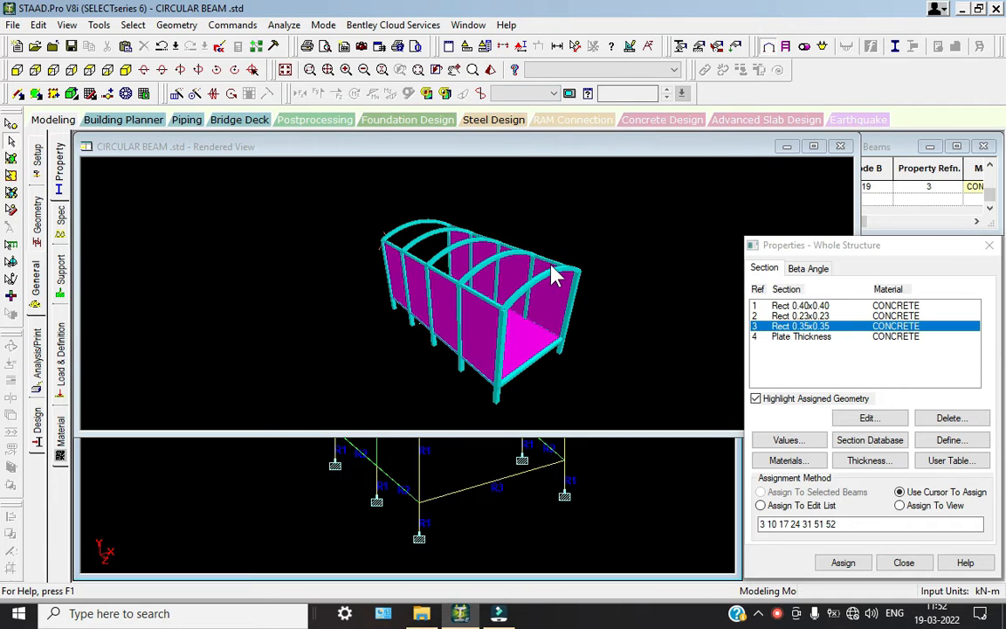
pyautogui.click(814, 147)
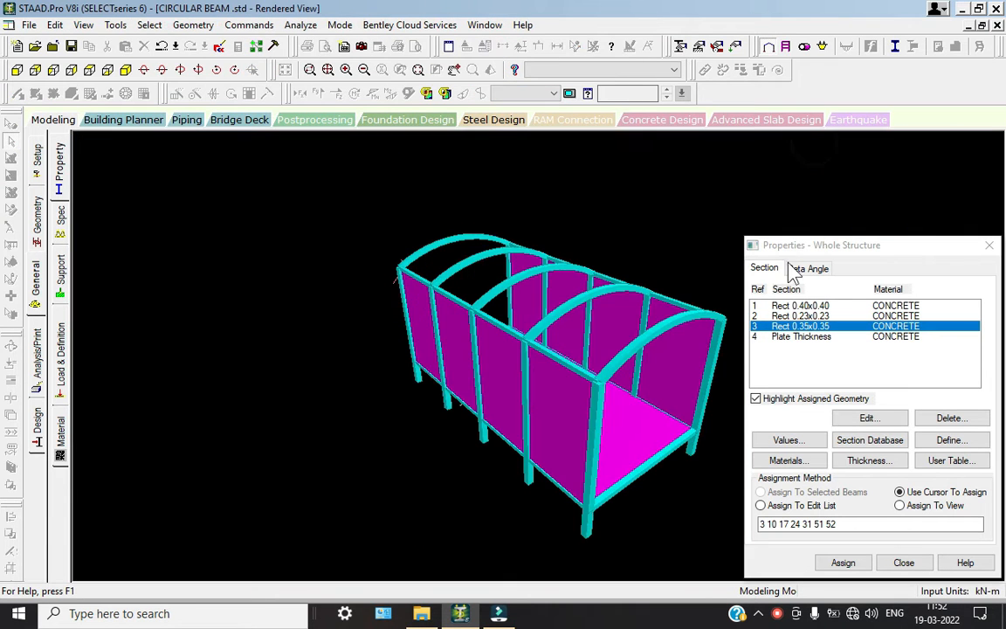
pyautogui.click(989, 245)
pyautogui.moveTo(579, 359); pyautogui.dragTo(460, 447)
pyautogui.moveTo(616, 461); pyautogui.dragTo(454, 350)
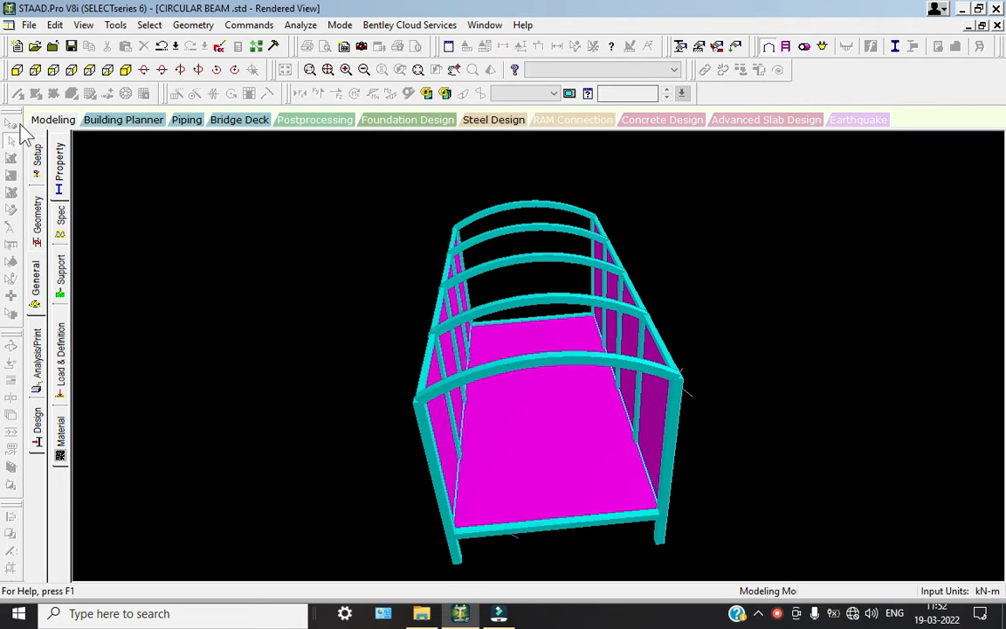
pyautogui.click(62, 122)
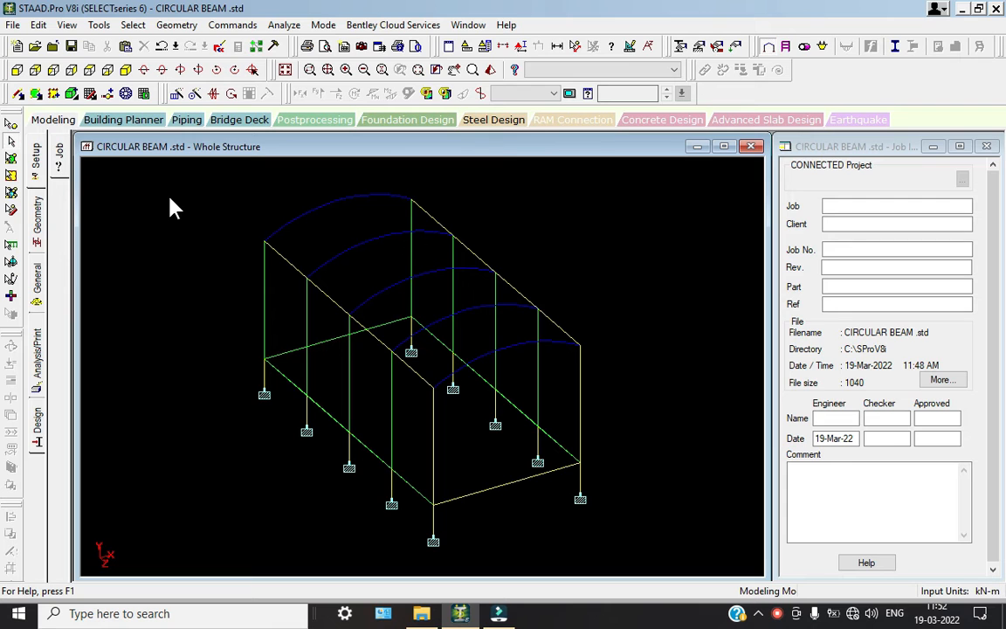
# Assign the CONCRETE material to all members in the view, confirm, and clear the selection
pyautogui.click(40, 276)
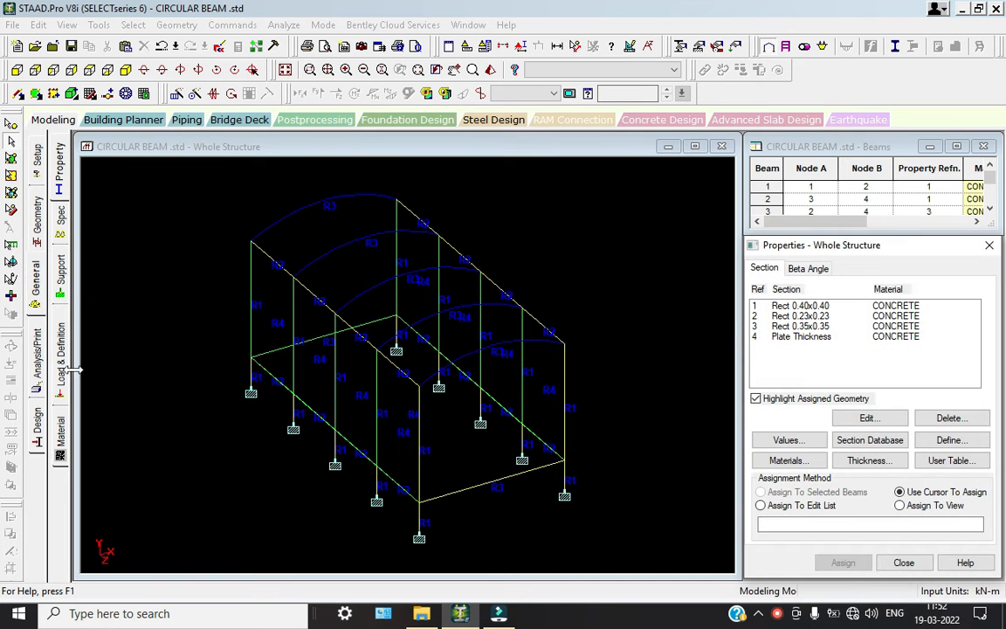
pyautogui.click(58, 432)
pyautogui.click(817, 378)
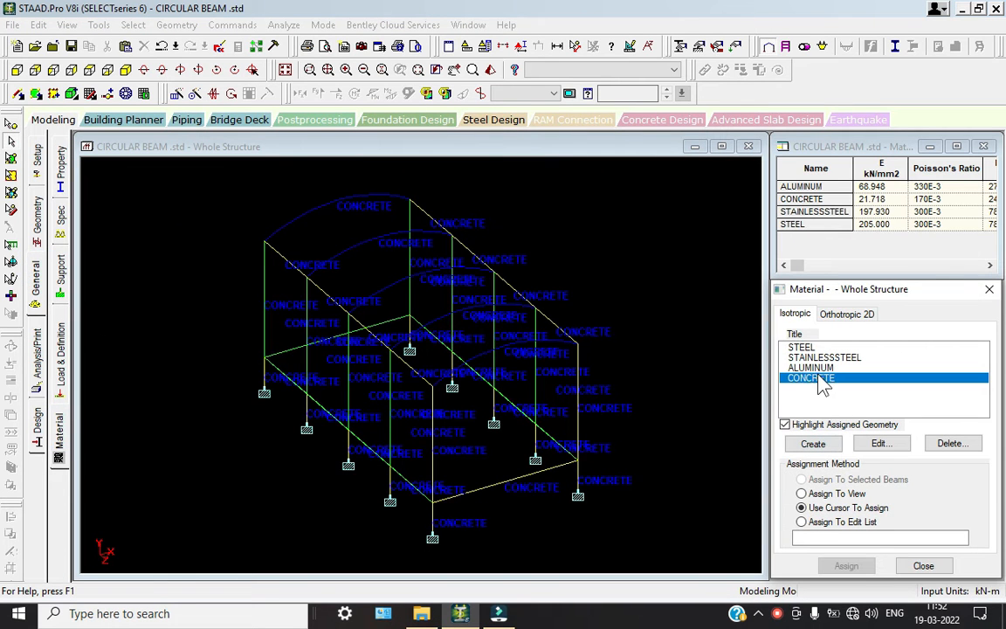
pyautogui.click(838, 493)
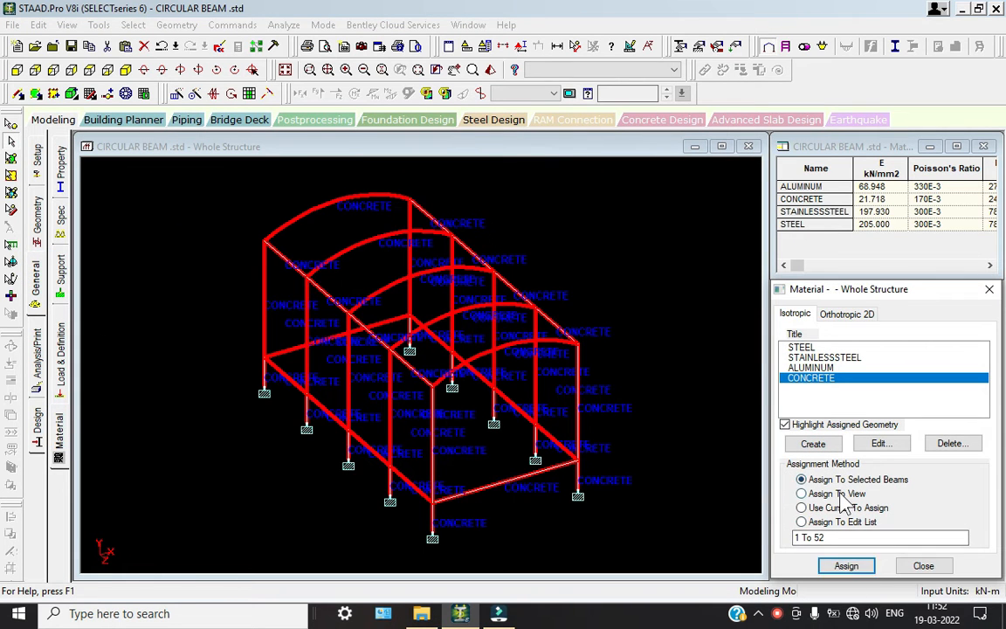
pyautogui.click(846, 566)
pyautogui.click(891, 475)
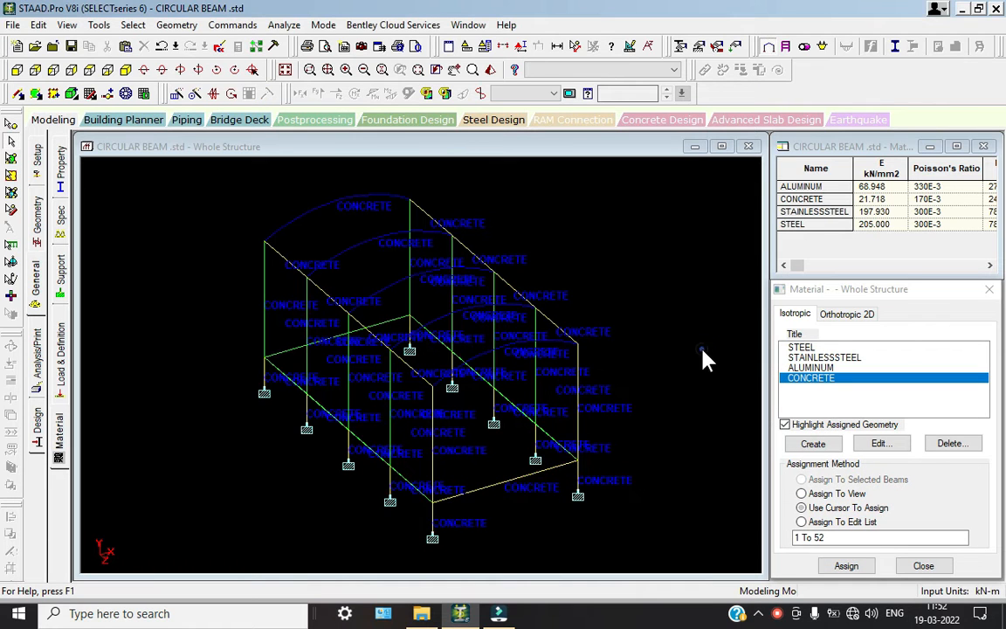
# Add a wind definition of type 1 with the comment WIND 1
pyautogui.click(60, 358)
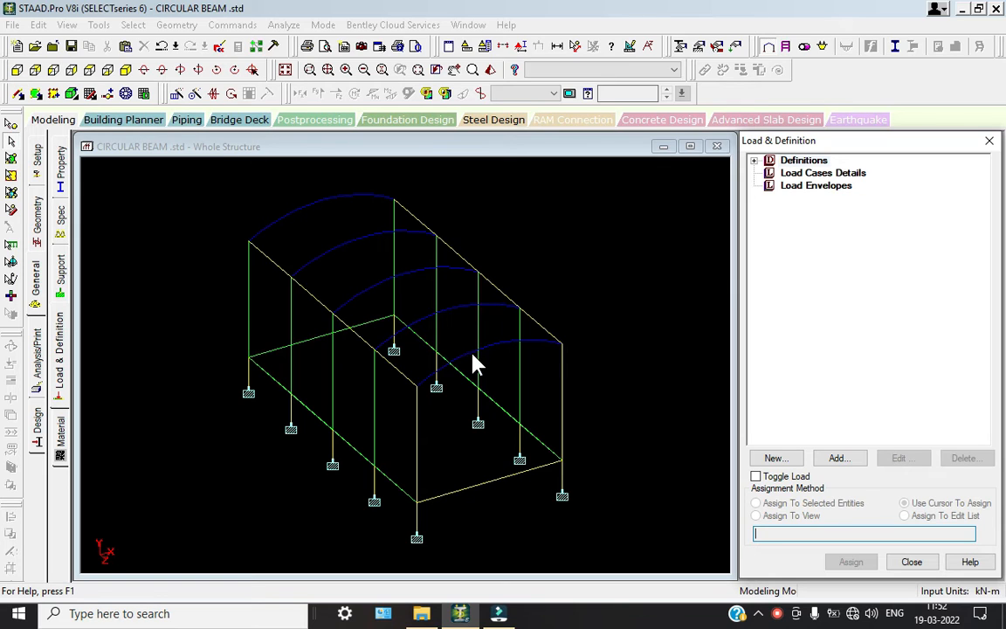
pyautogui.click(756, 161)
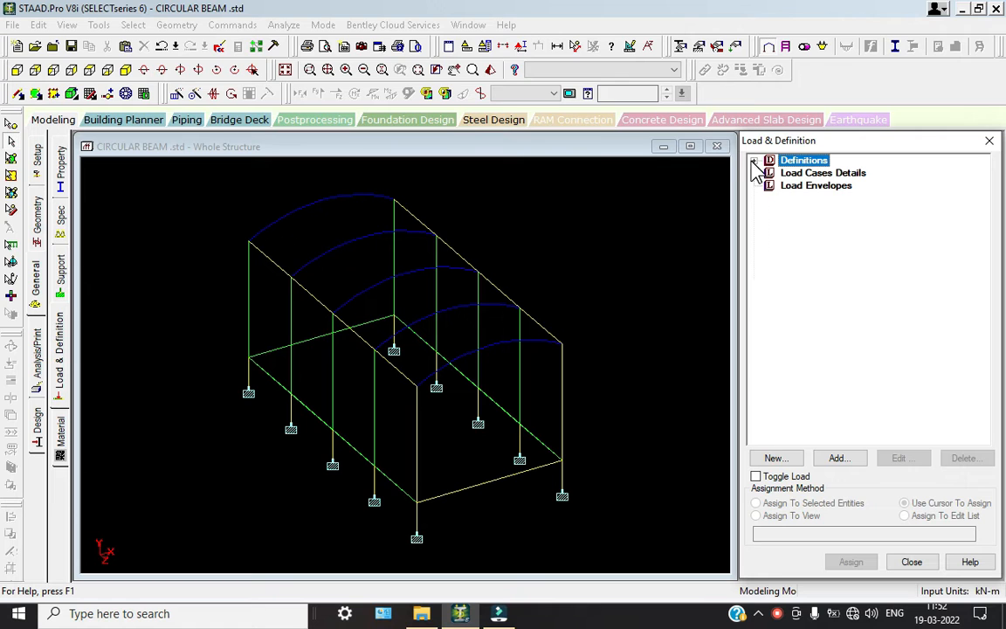
pyautogui.click(754, 162)
pyautogui.click(820, 198)
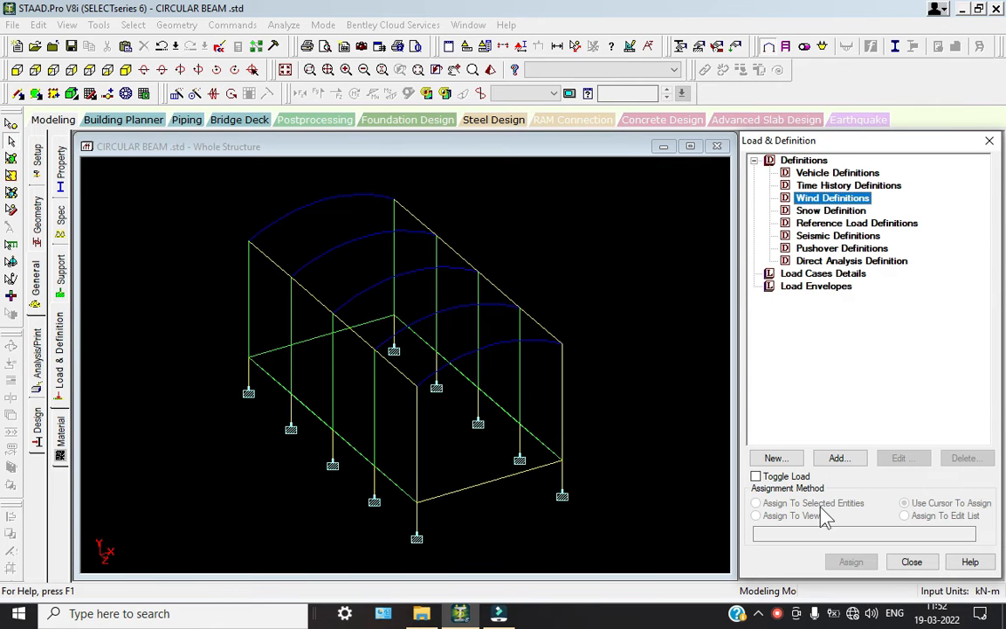
pyautogui.click(840, 459)
pyautogui.click(502, 412)
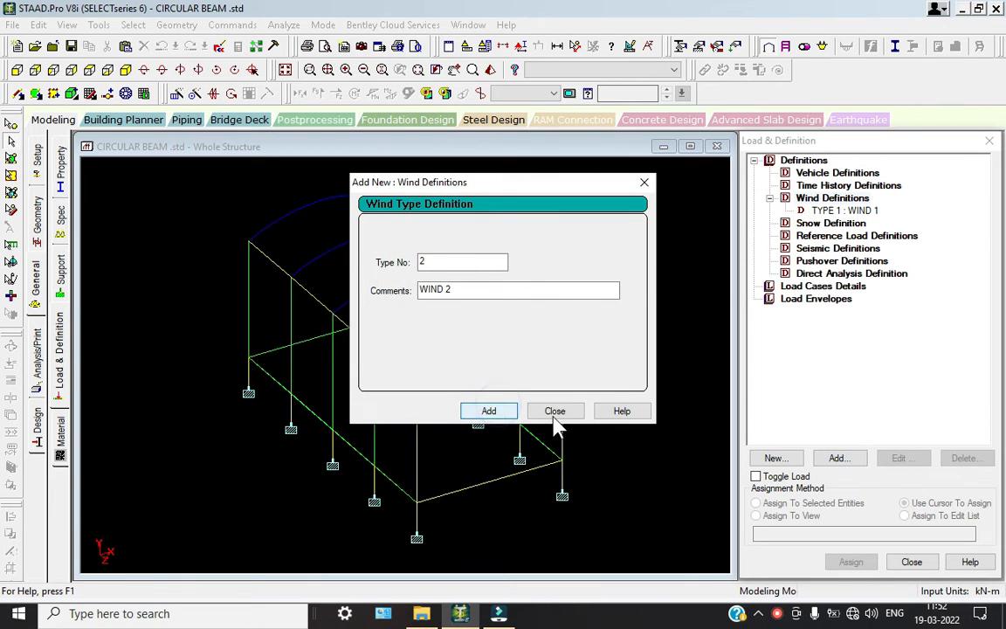
pyautogui.click(562, 416)
# Open the ASCE-7 intensity calculation for WIND 1 and review its main building data and building design pressure
pyautogui.click(865, 212)
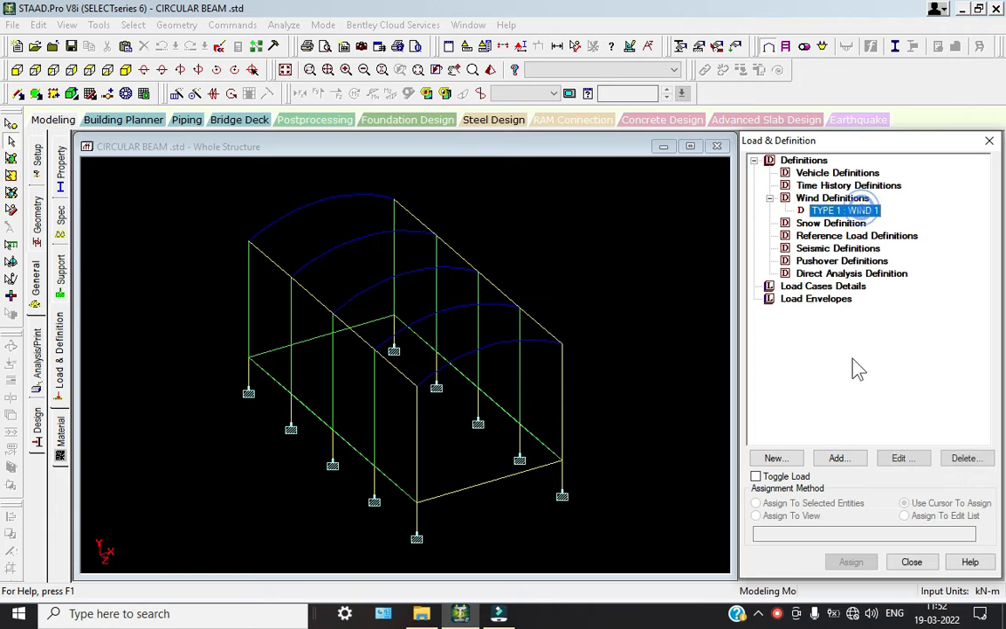
pyautogui.click(838, 458)
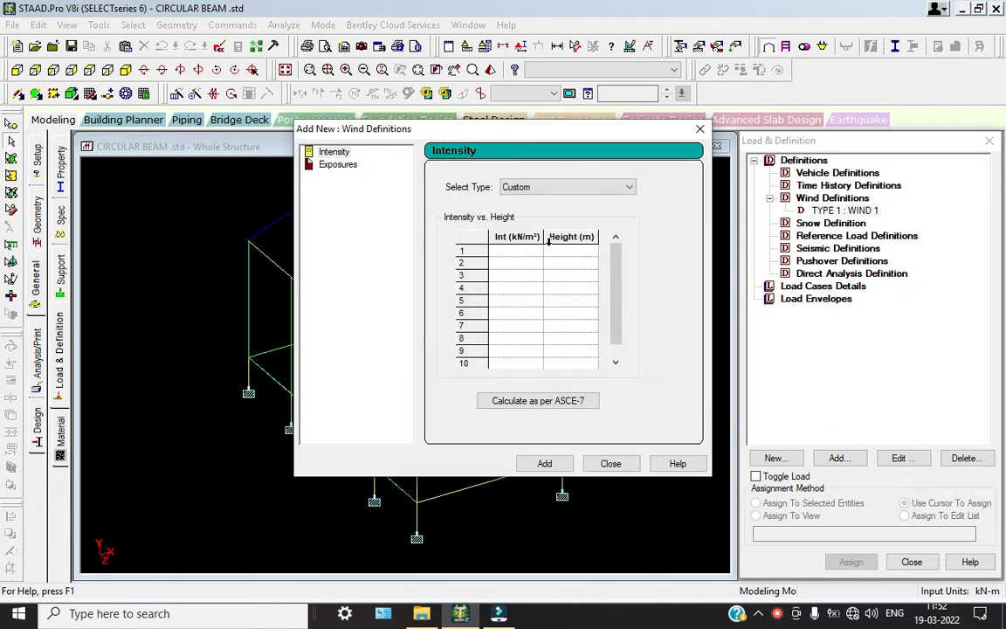
pyautogui.click(542, 402)
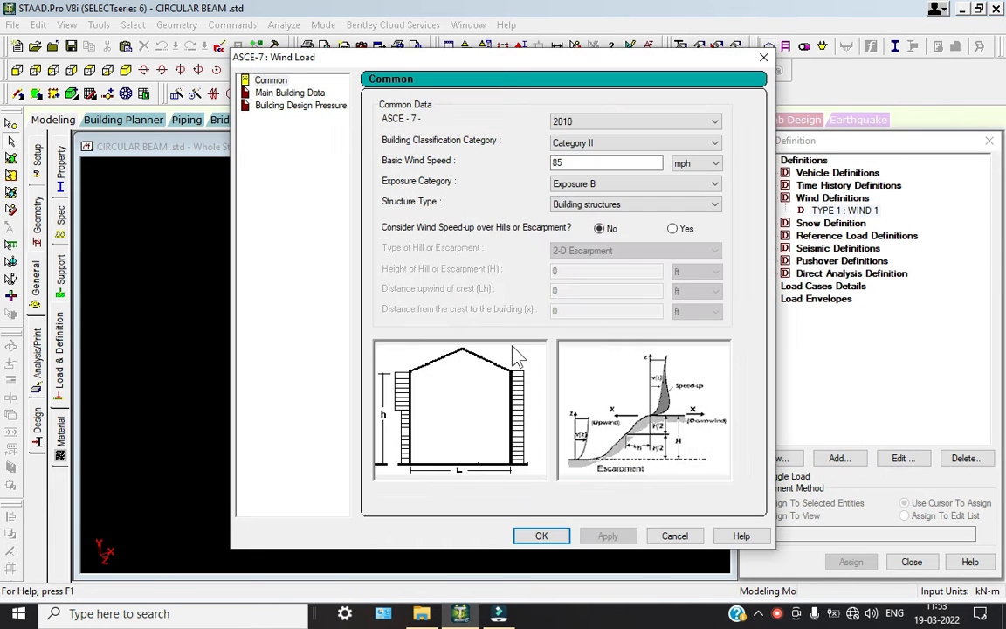
pyautogui.click(289, 92)
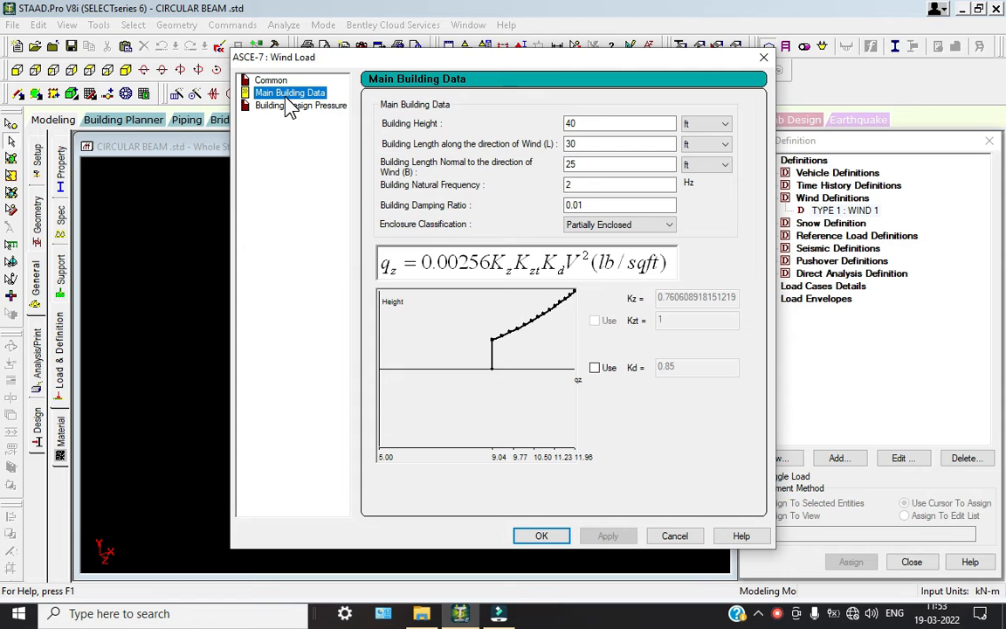
pyautogui.click(295, 106)
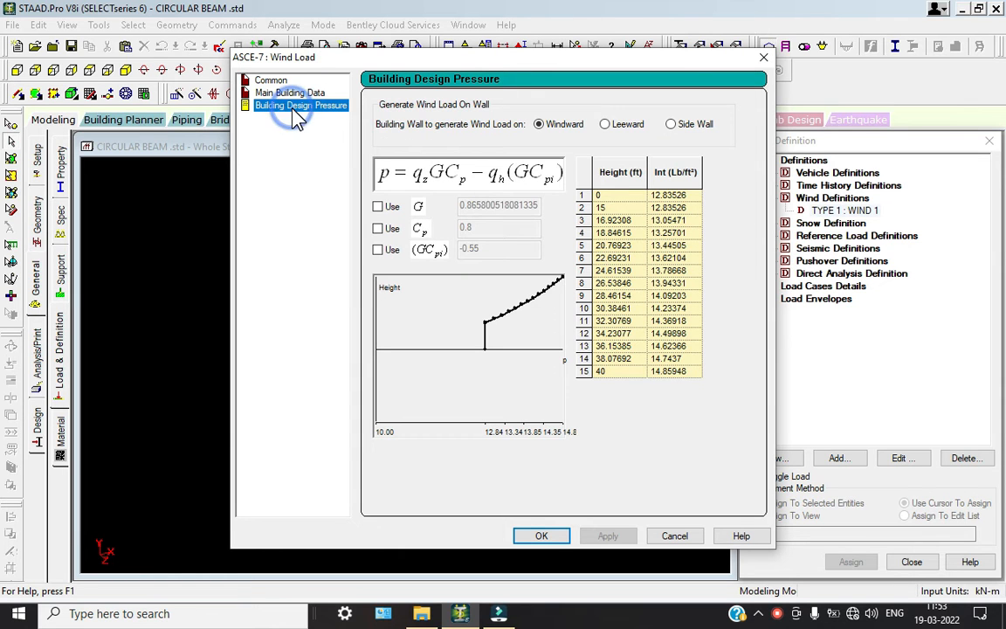
pyautogui.click(275, 80)
# Set the ASCE-7 2010 wind data to Building structures, Exposure C and Category III, and add the calculated intensity to WIND 1
pyautogui.click(655, 204)
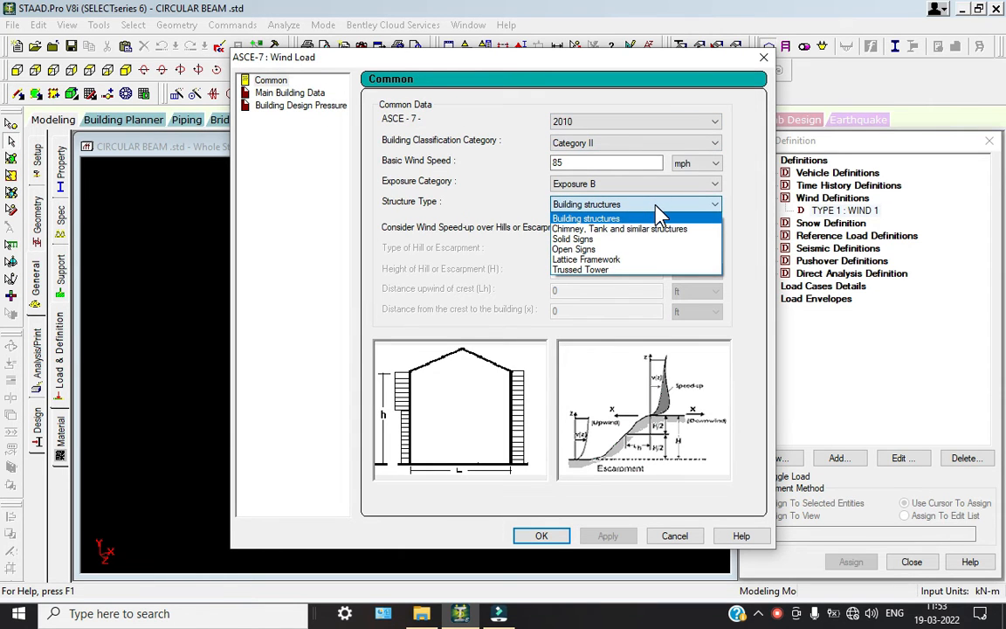
pyautogui.click(645, 218)
pyautogui.click(624, 185)
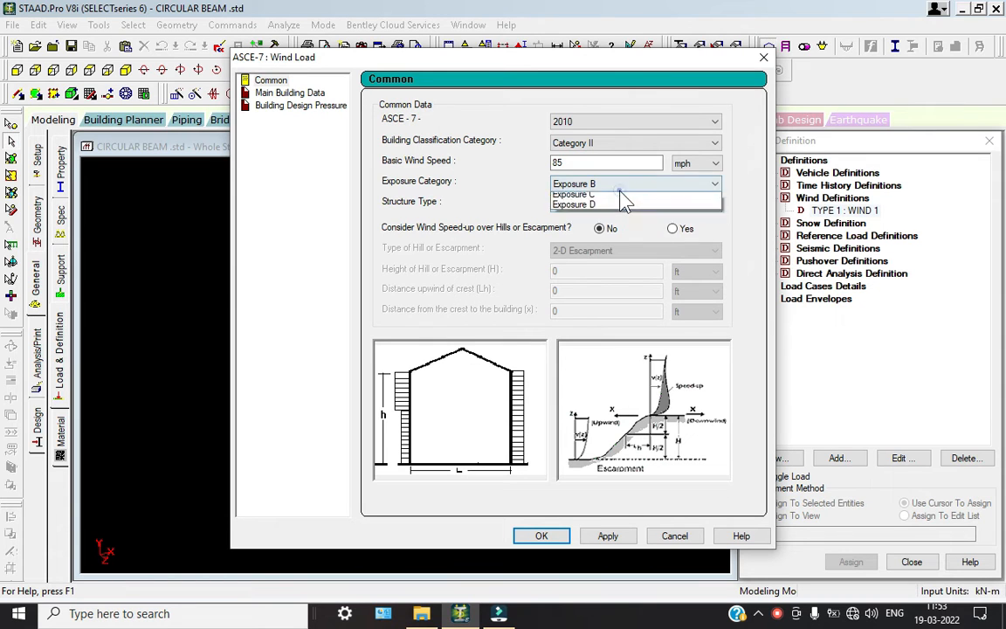
pyautogui.click(613, 209)
pyautogui.click(652, 143)
pyautogui.click(615, 177)
pyautogui.click(604, 123)
pyautogui.click(606, 126)
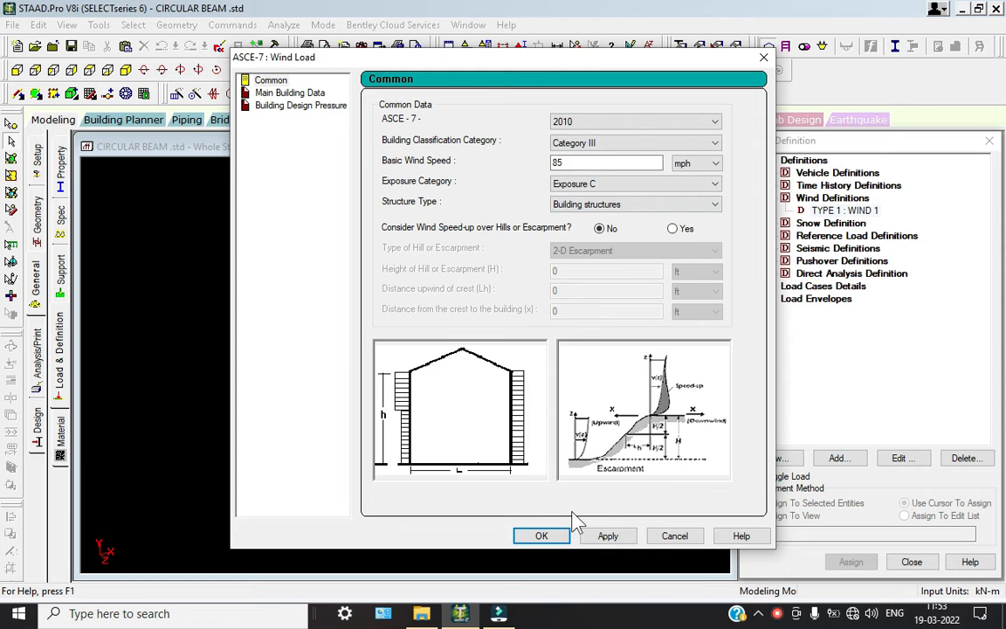
pyautogui.click(541, 535)
pyautogui.click(545, 463)
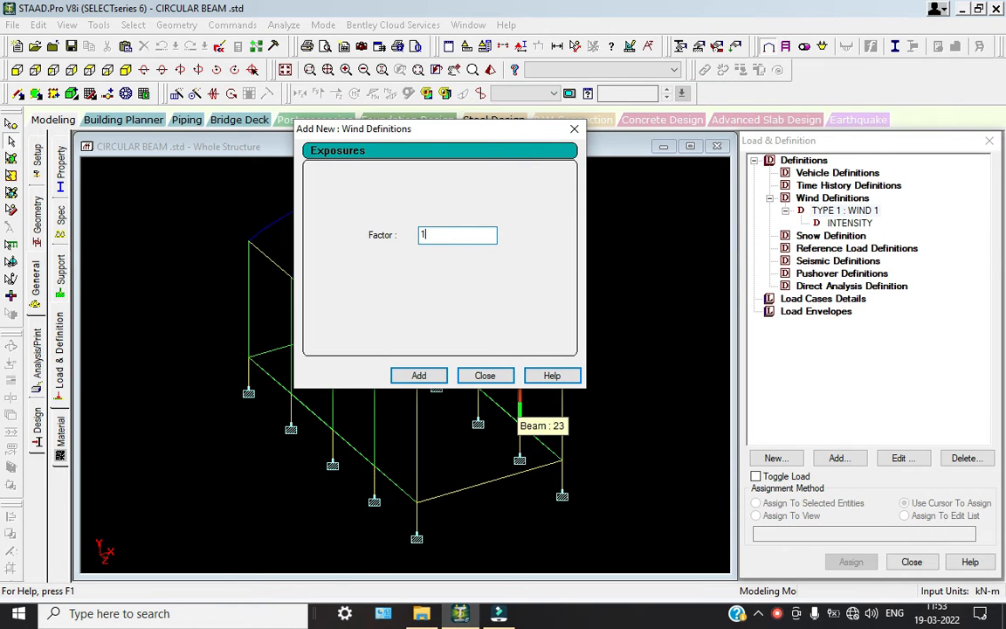
# Add an exposure with factor 1 to WIND 1 and assign it to the whole view
pyautogui.click(421, 376)
pyautogui.click(480, 376)
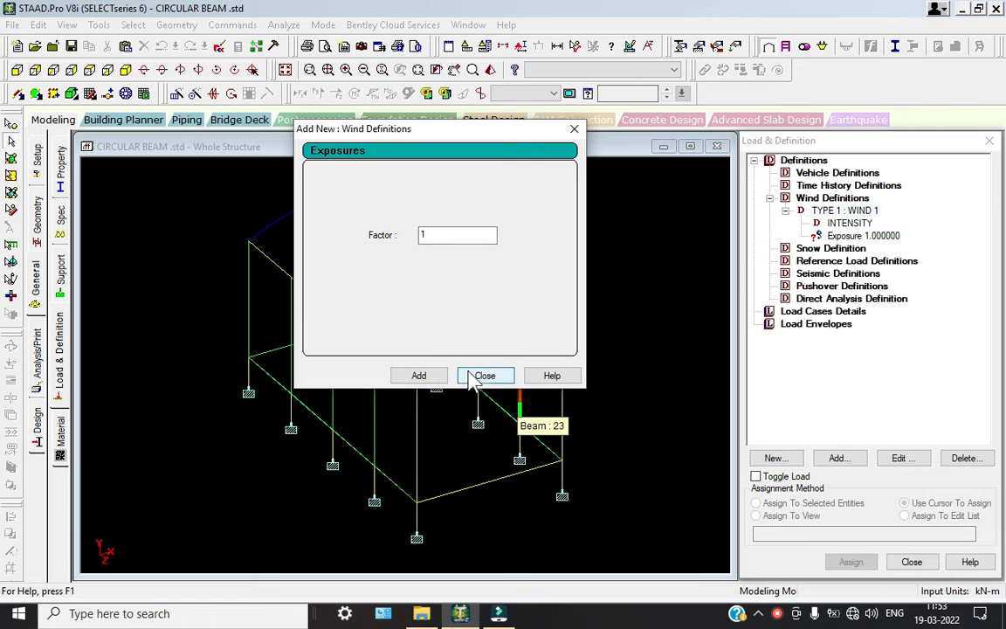
pyautogui.click(860, 236)
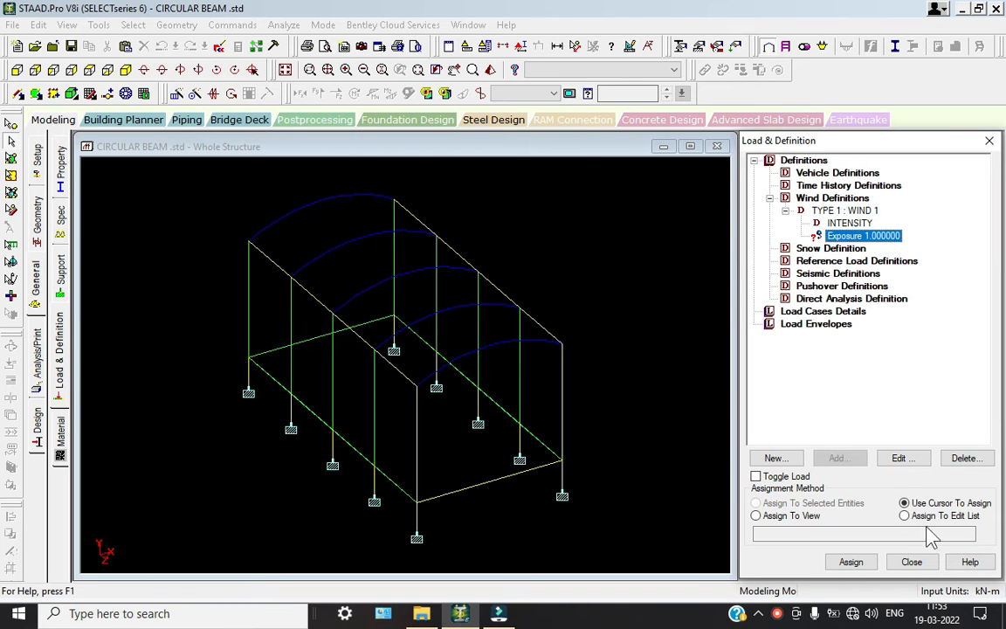
pyautogui.click(755, 515)
pyautogui.click(848, 563)
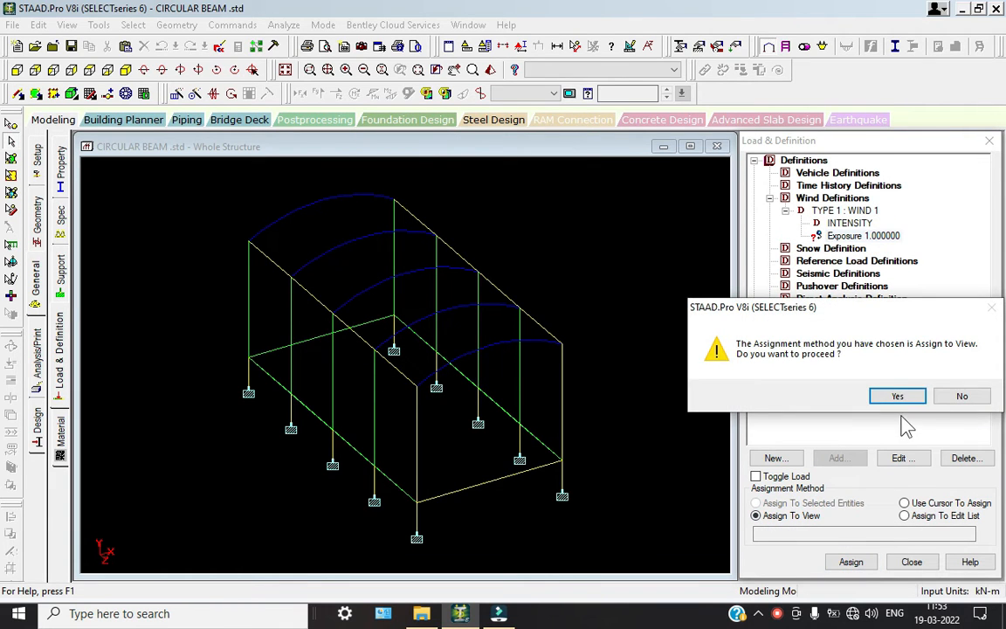
pyautogui.click(898, 396)
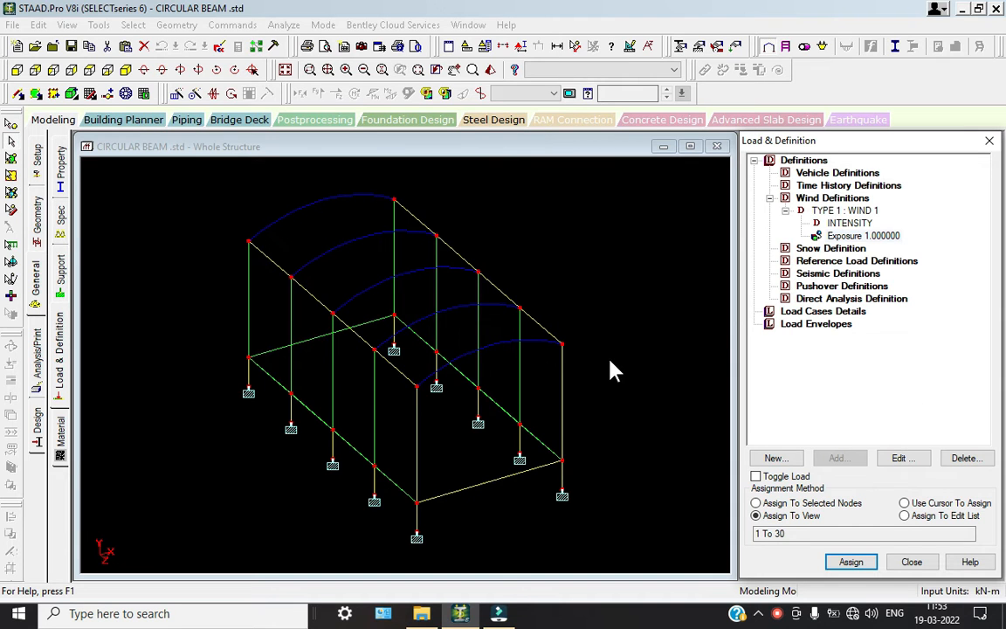
# Add primary load case 1 with loading type Dead and the title DL
pyautogui.click(803, 312)
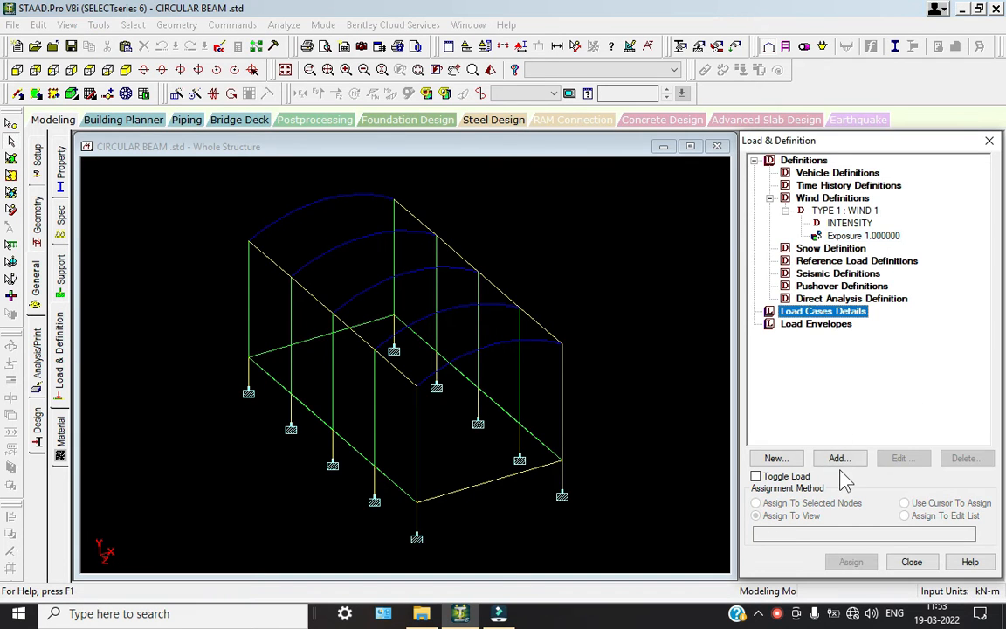
pyautogui.click(838, 459)
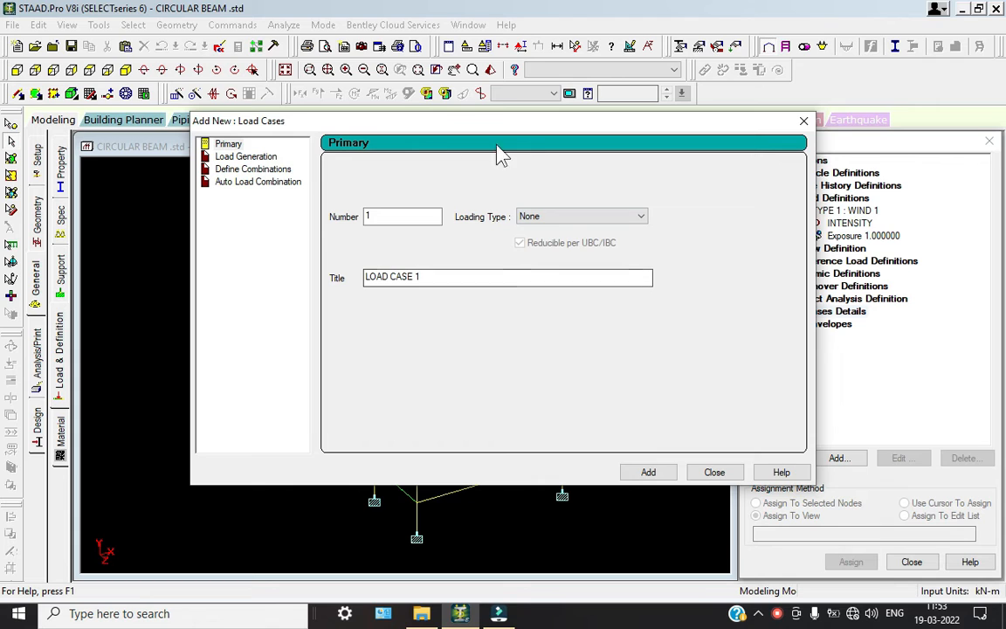
pyautogui.click(568, 217)
pyautogui.click(558, 227)
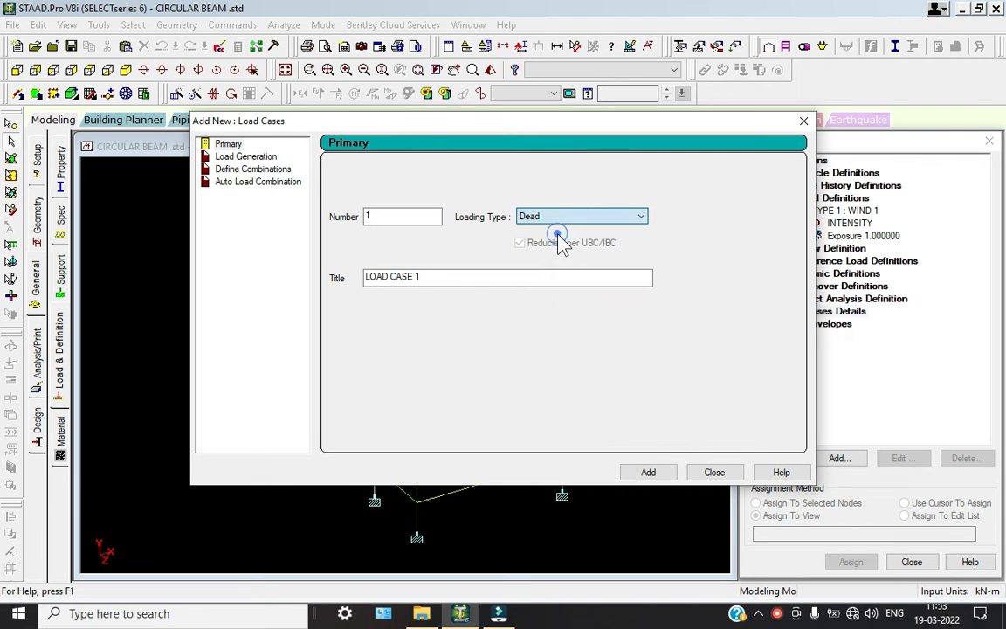
pyautogui.click(495, 283)
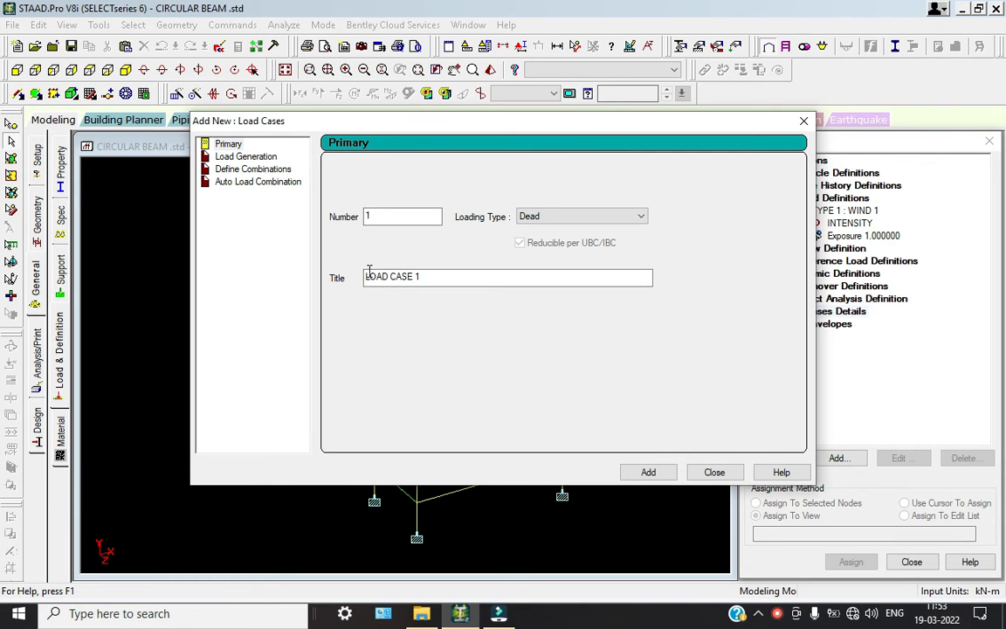
pyautogui.moveTo(429, 276); pyautogui.dragTo(365, 275)
pyautogui.write('DL')
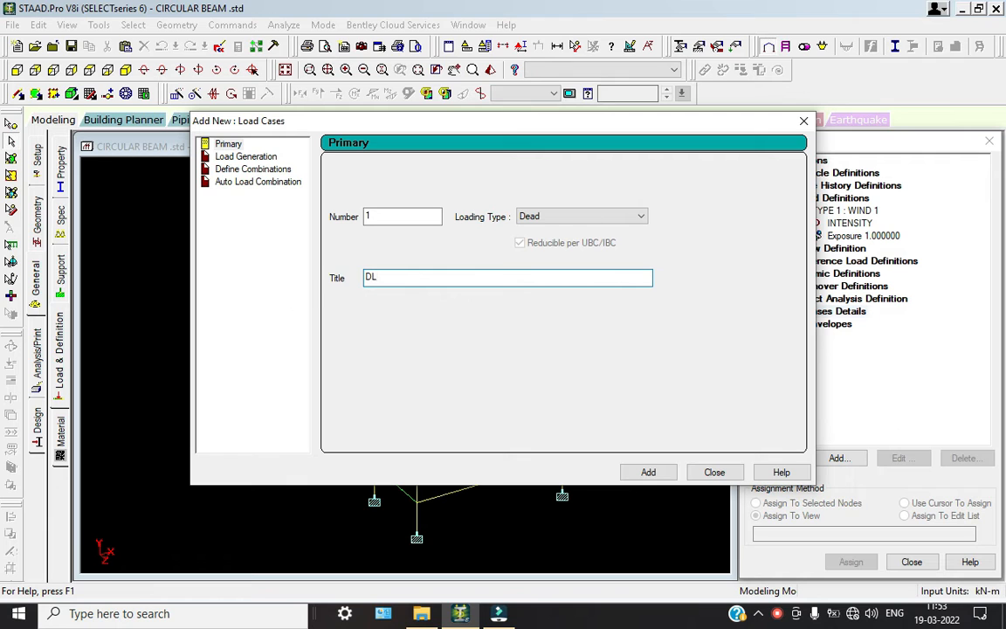
pyautogui.press('Return')
# Add primary load case 2 with loading type Live and the title LL
pyautogui.click(582, 216)
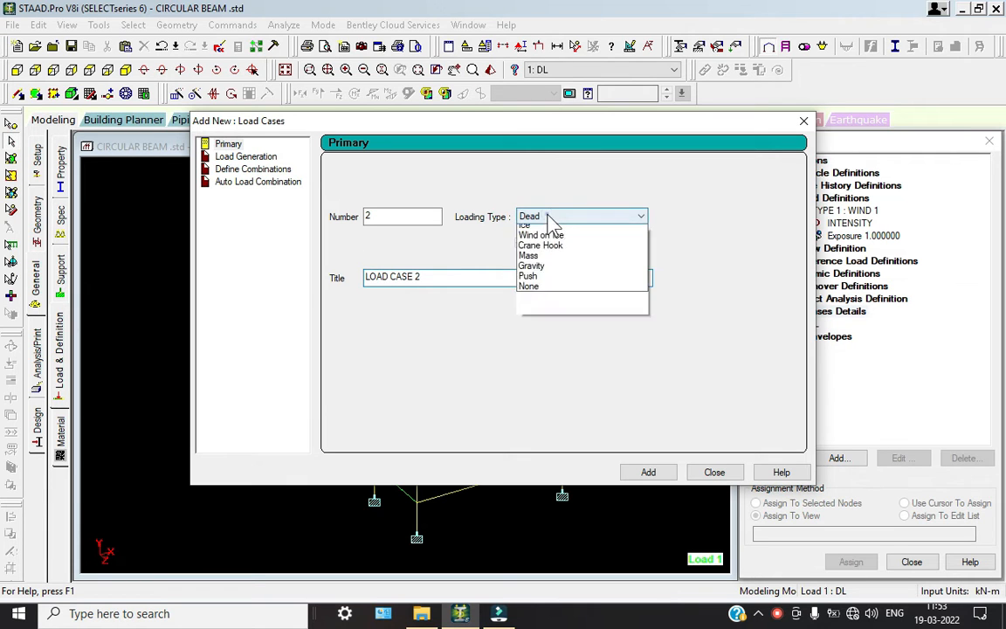
pyautogui.click(538, 239)
pyautogui.moveTo(467, 276); pyautogui.dragTo(307, 276)
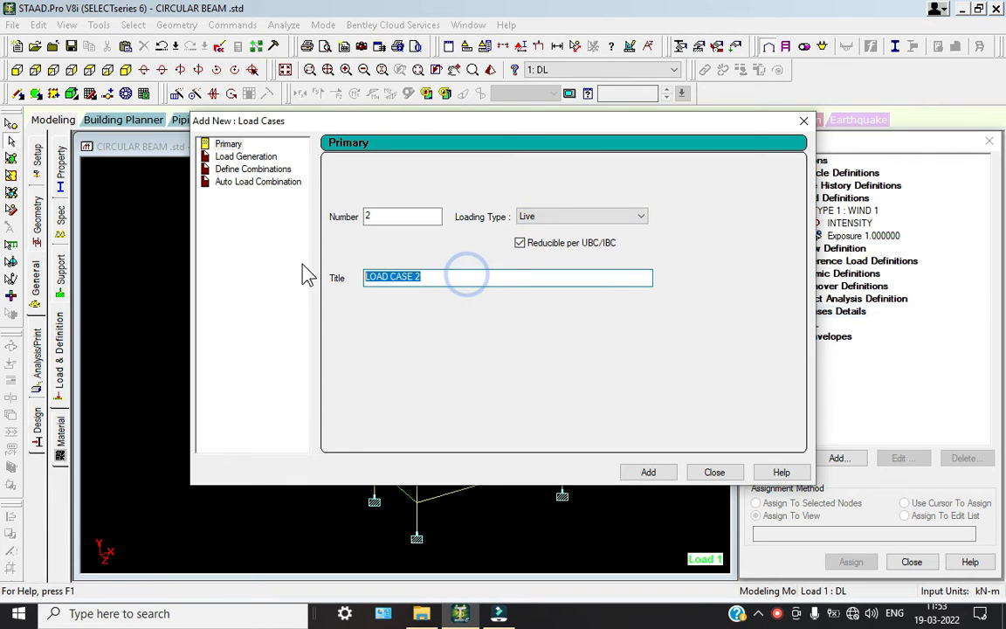
pyautogui.write('LL')
pyautogui.press('Return')
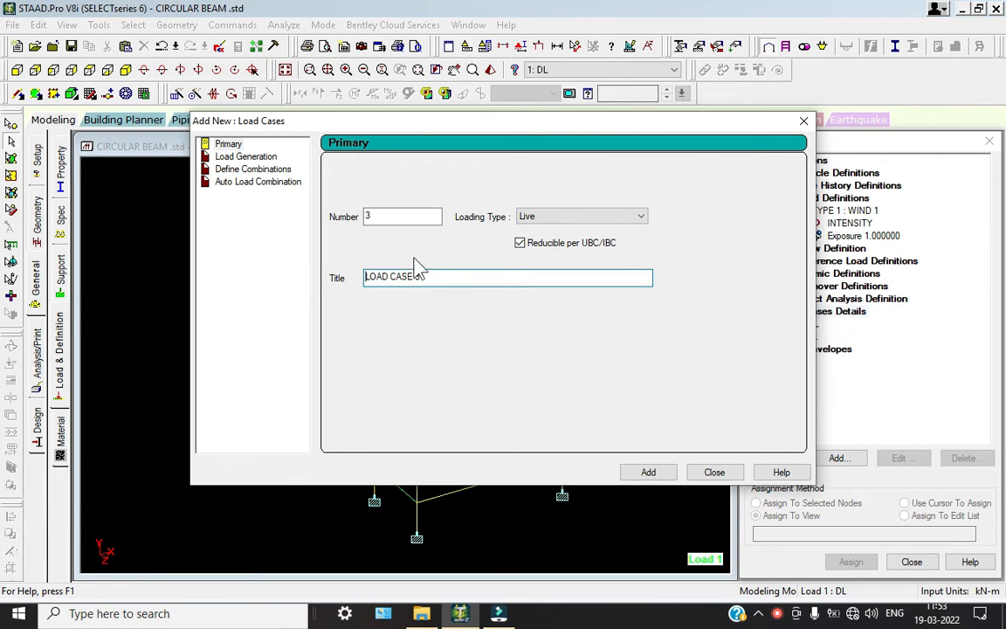
# Add primary load case 3 with loading type Wind and the title W X
pyautogui.click(560, 220)
pyautogui.scroll(3, 568, 233)
pyautogui.click(563, 260)
pyautogui.moveTo(464, 279); pyautogui.dragTo(216, 282)
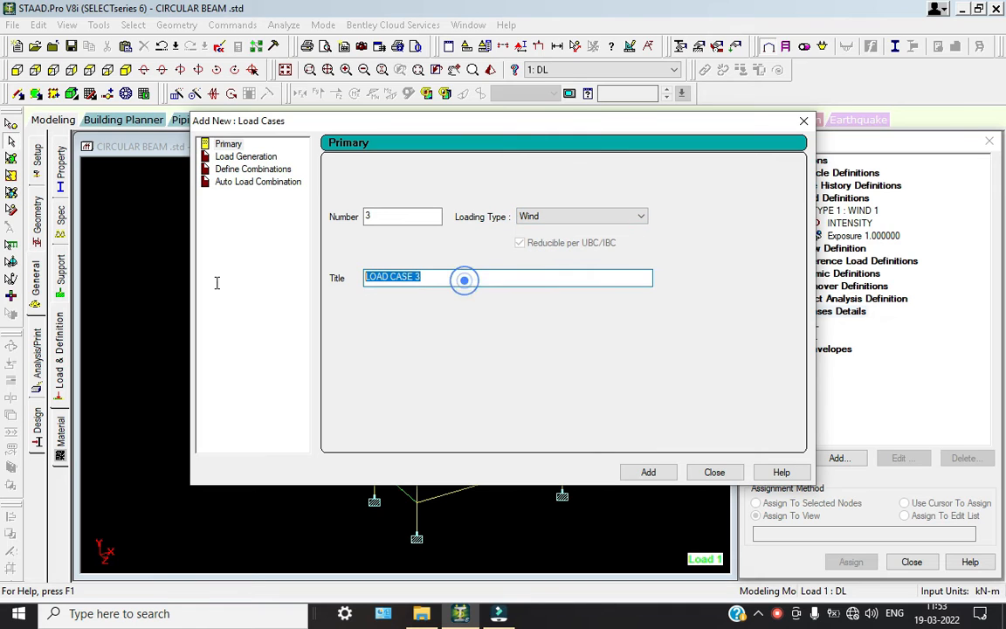
pyautogui.write('W X')
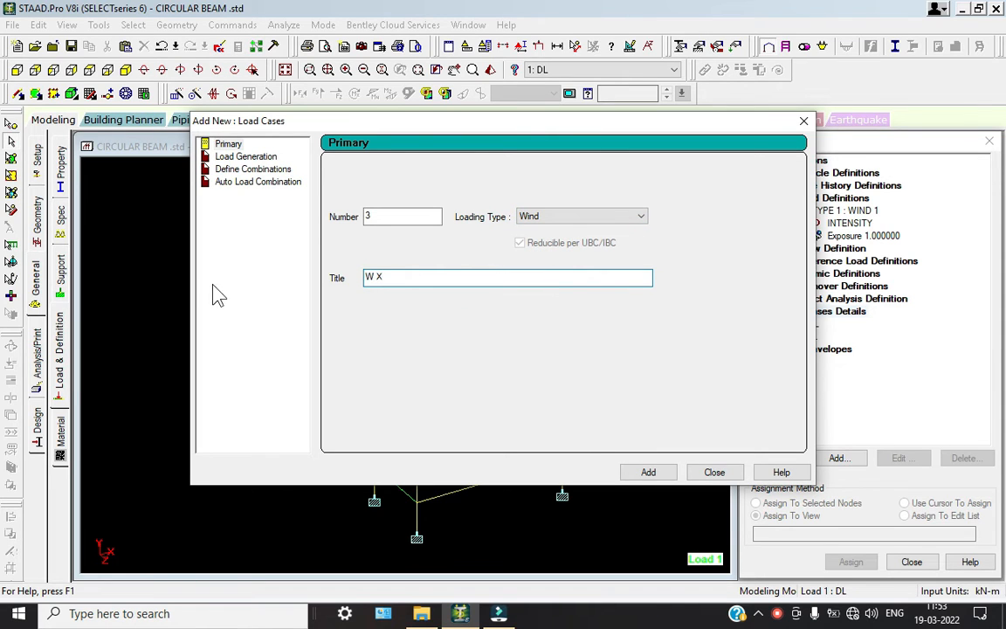
pyautogui.press('Return')
# Add primary load case 4 with loading type Wind and the title W Z, and finish adding load cases
pyautogui.moveTo(428, 276); pyautogui.dragTo(202, 270)
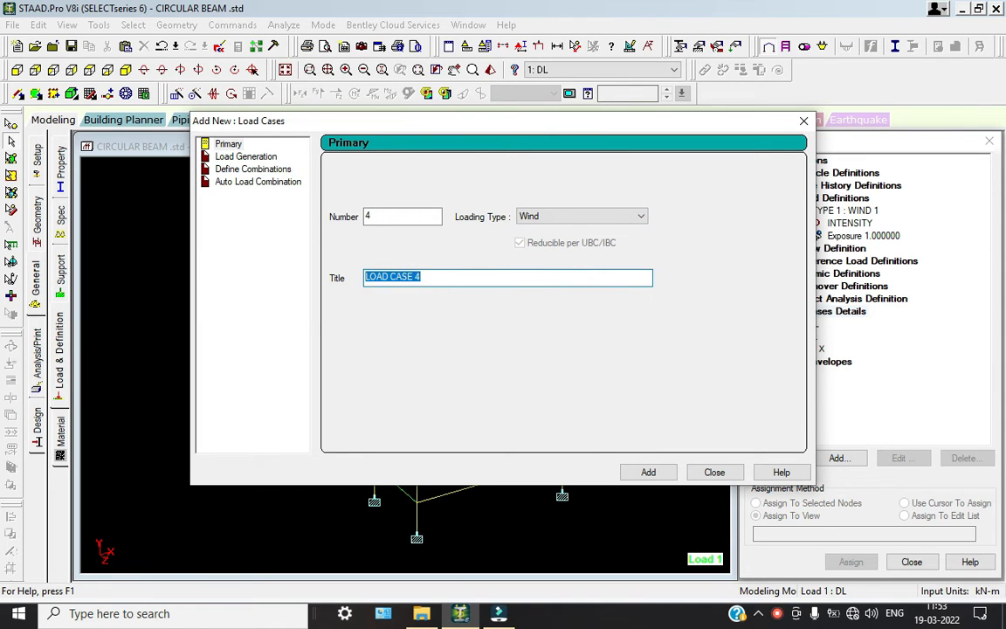
pyautogui.write('W Z')
pyautogui.click(633, 472)
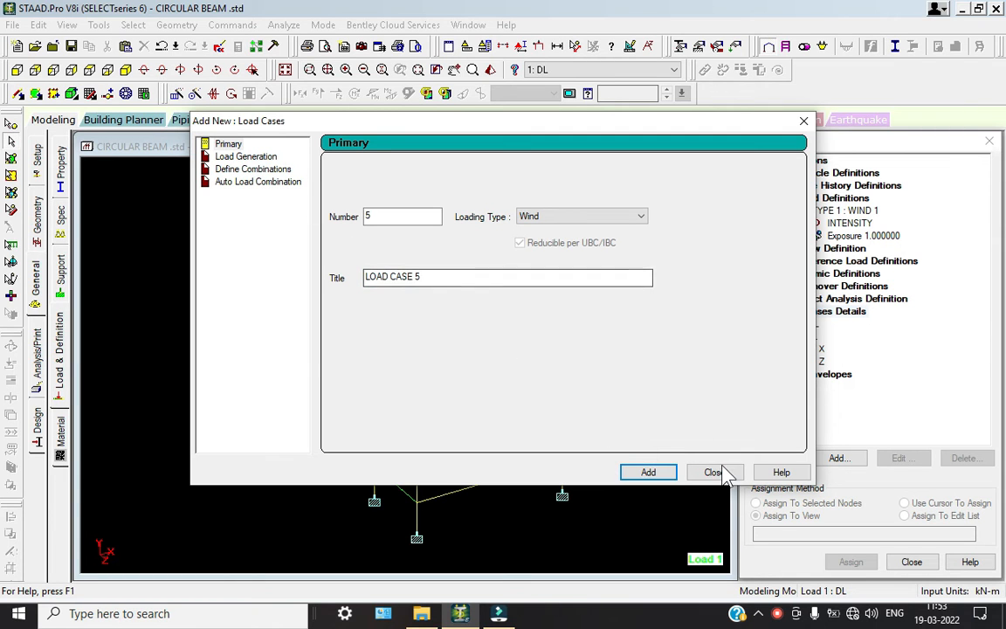
pyautogui.click(716, 472)
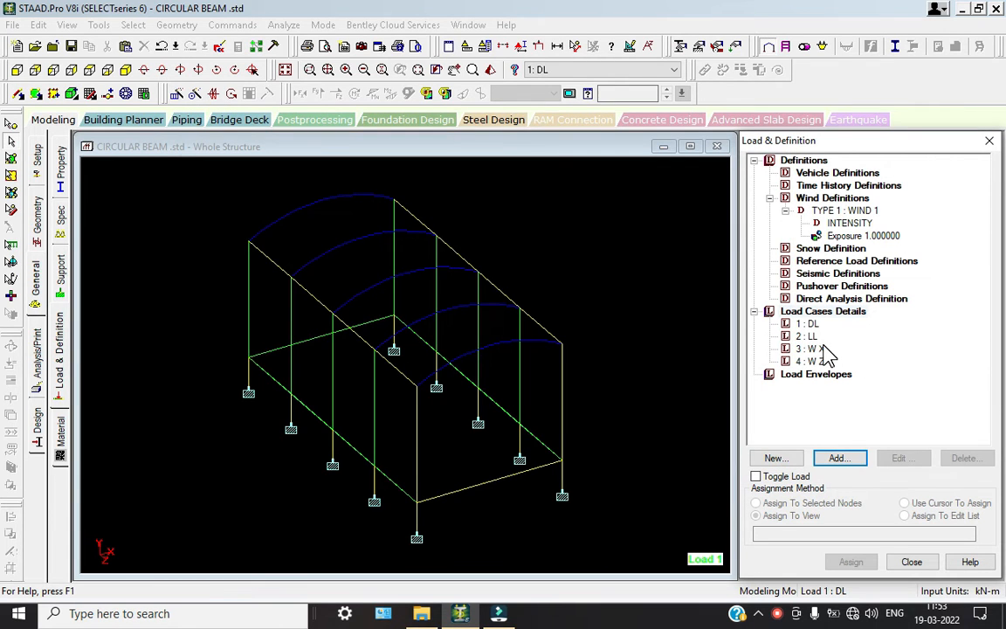
# Display the structure's section properties and open New Text Document.txt from the desktop in Notepad
pyautogui.click(812, 325)
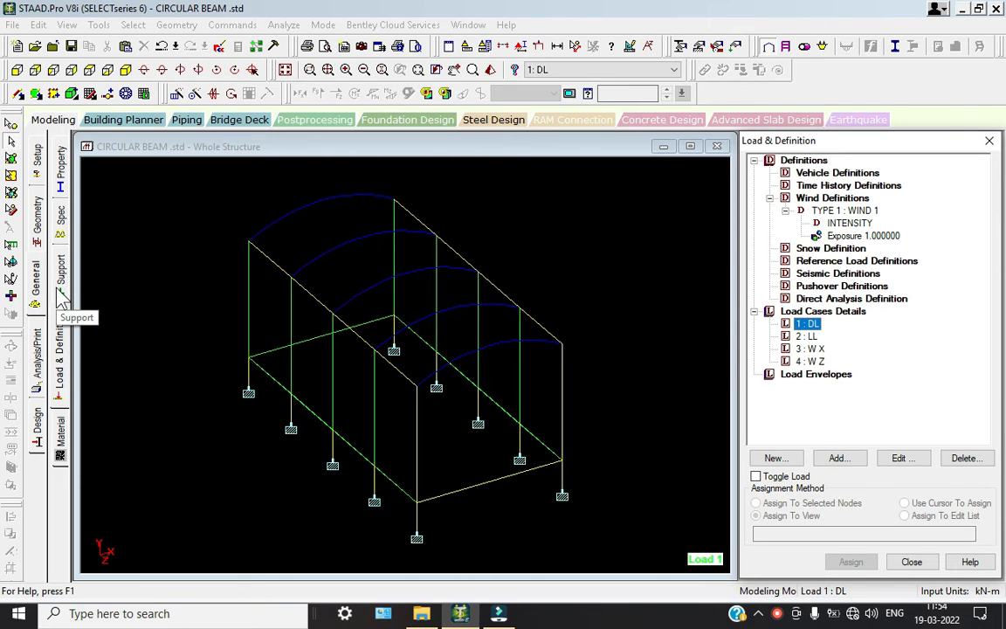
pyautogui.click(59, 175)
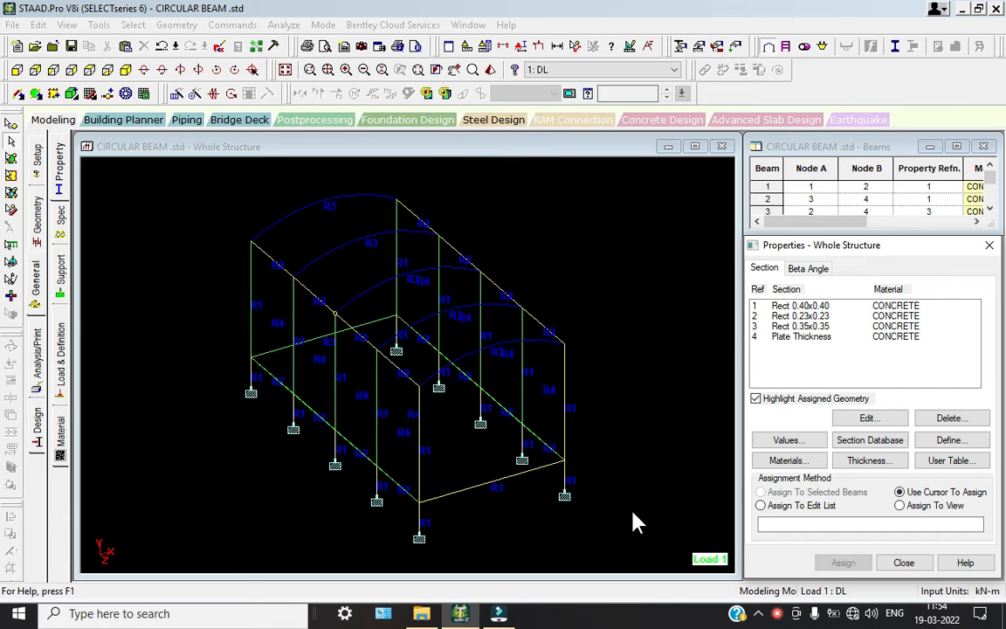
pyautogui.click(961, 8)
pyautogui.rightClick(579, 52)
pyautogui.click(611, 96)
pyautogui.rightClick(358, 77)
pyautogui.click(373, 115)
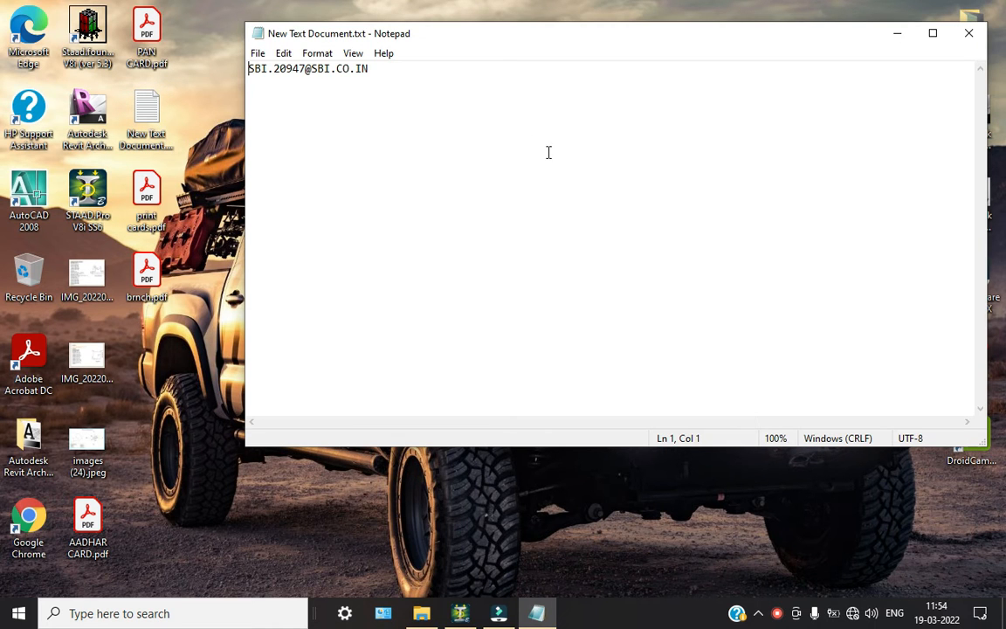
pyautogui.click(895, 45)
pyautogui.rightClick(331, 56)
pyautogui.click(359, 99)
pyautogui.doubleClick(147, 118)
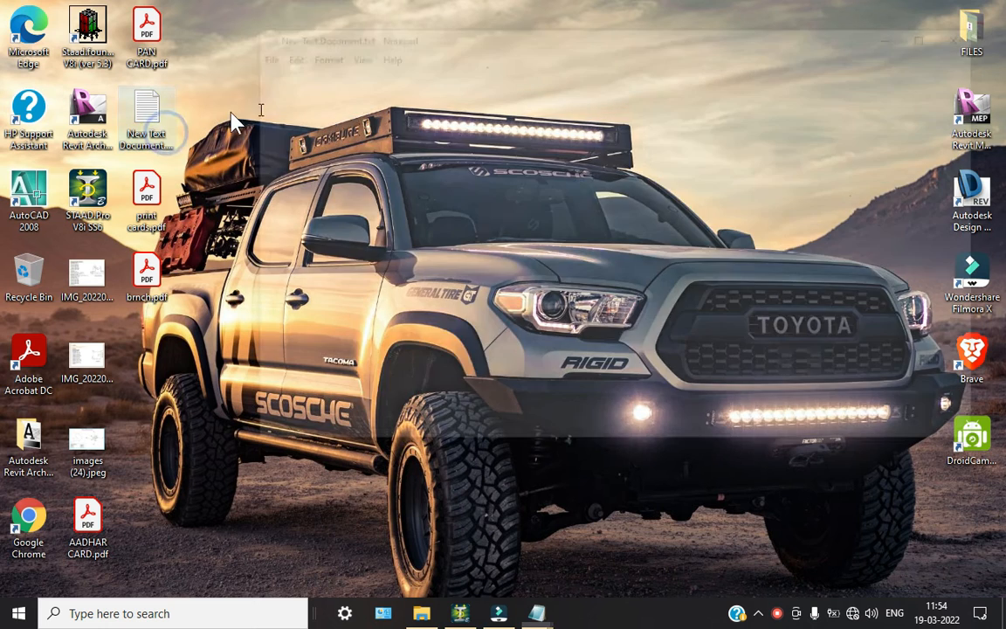
# Replace the text of the note with three lines: COULUMN -, BEAMS Z- and BEAMS X -
pyautogui.moveTo(381, 76); pyautogui.dragTo(236, 68)
pyautogui.press('Delete')
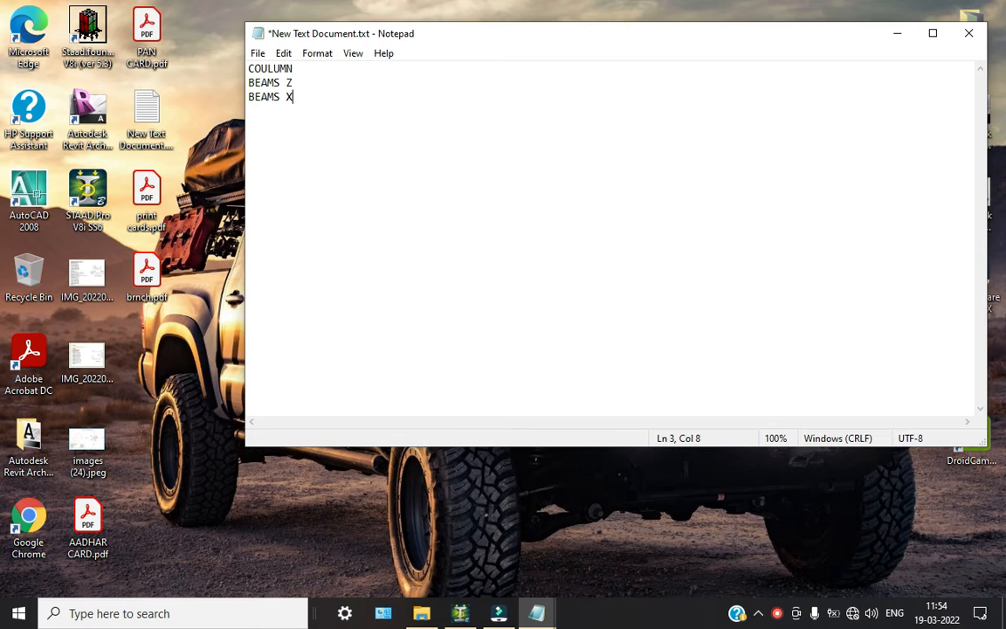
pyautogui.click(317, 55)
pyautogui.click(366, 135)
pyautogui.click(310, 71)
pyautogui.click(318, 90)
pyautogui.click(306, 84)
pyautogui.write('--')
# Open Calculator over the CIRCULAR BEAM model in STAAD.Pro, keeping the section list in view
pyautogui.click(18, 613)
pyautogui.click(127, 487)
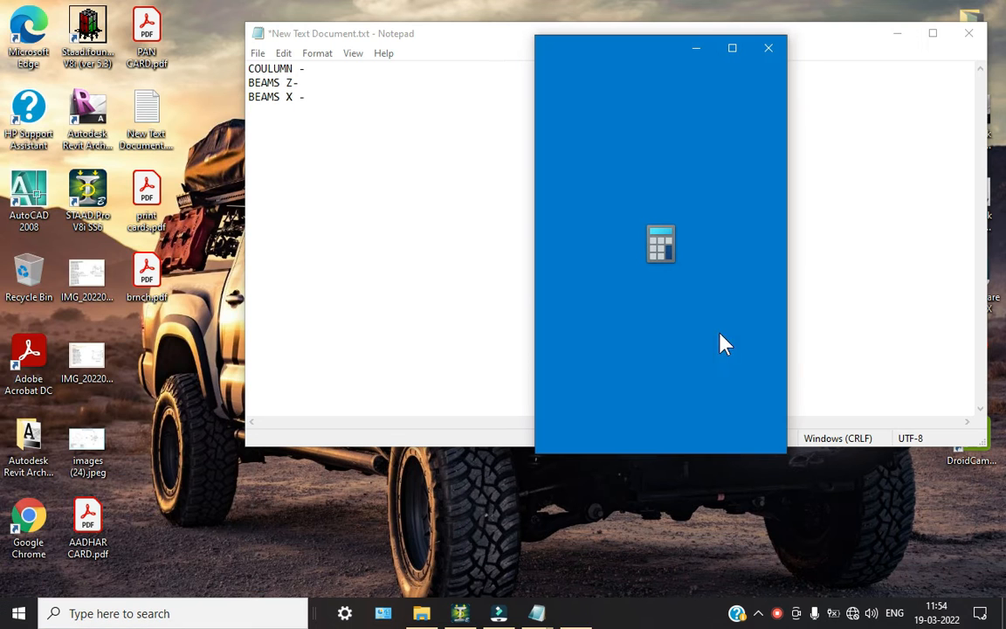
pyautogui.click(499, 612)
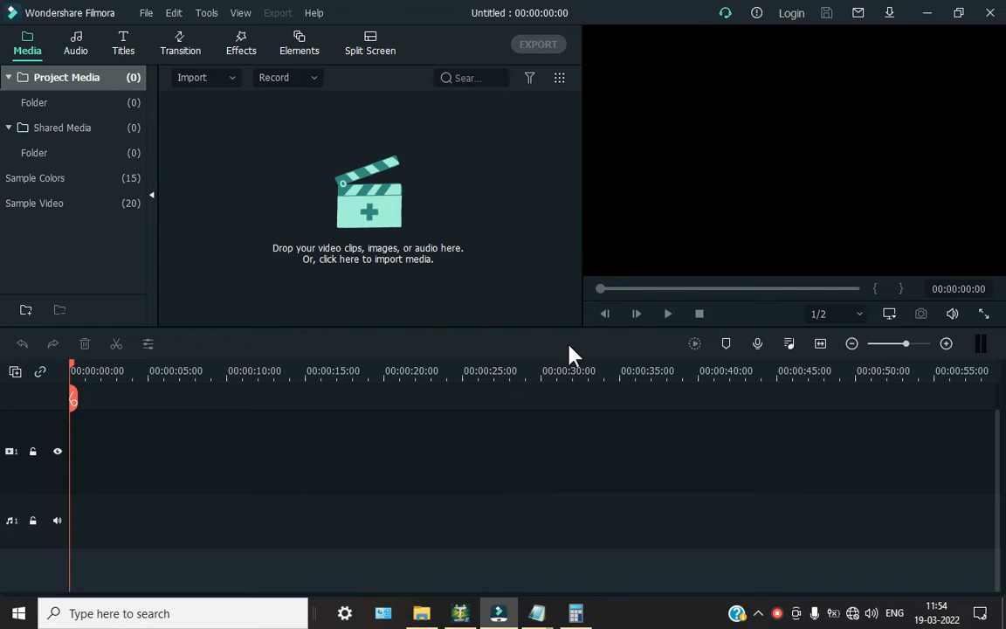
pyautogui.click(499, 613)
pyautogui.click(461, 613)
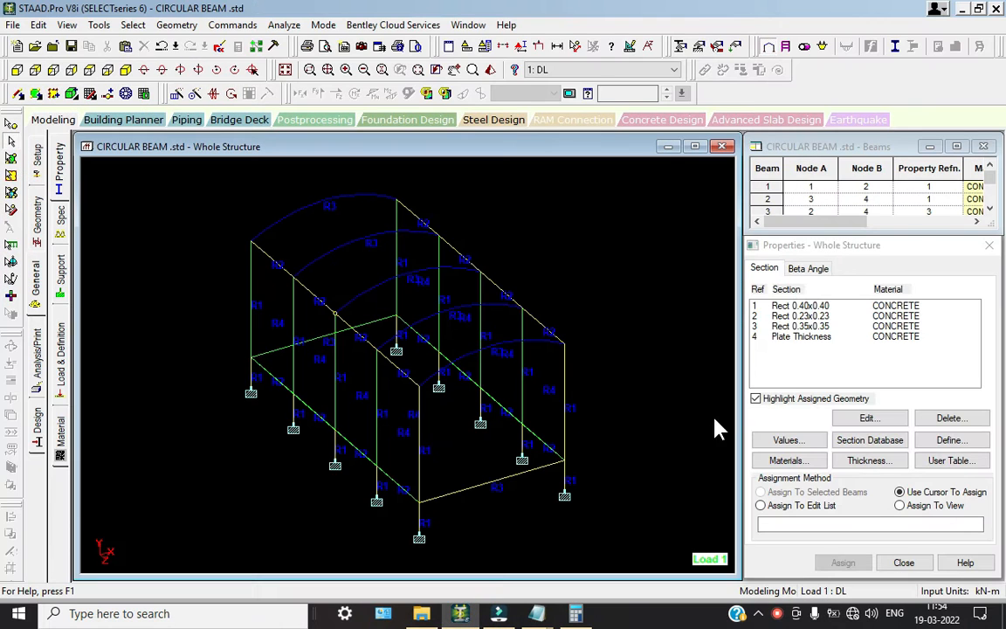
pyautogui.click(575, 613)
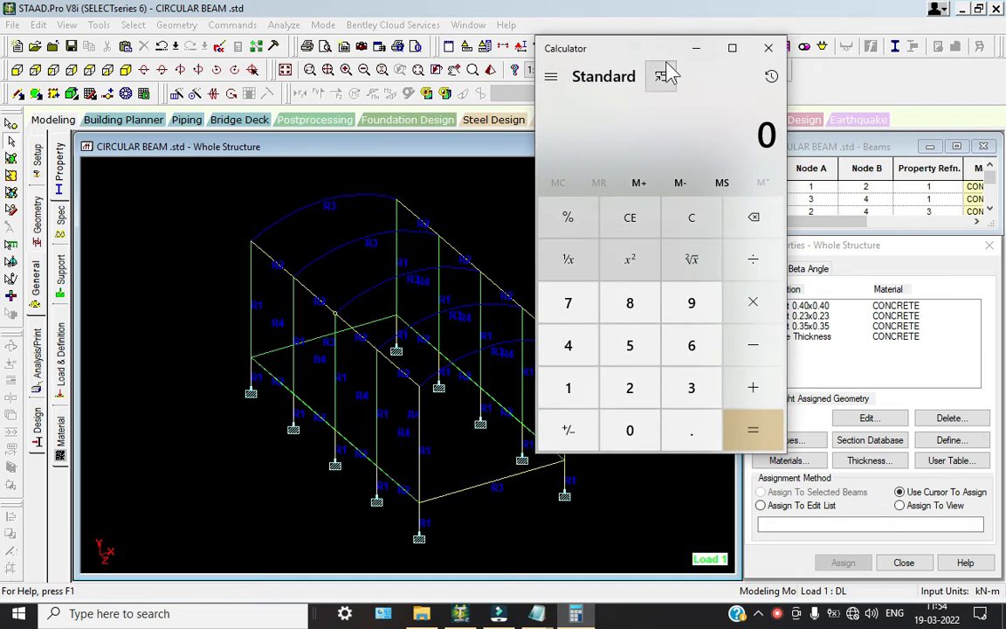
# Calculate the column self-weight as 0.4 × 0.4 × 25 in Calculator
pyautogui.moveTo(572, 48); pyautogui.dragTo(434, 28)
pyautogui.write('.4')
pyautogui.click(611, 286)
pyautogui.write('0.4')
pyautogui.click(611, 287)
pyautogui.write('25')
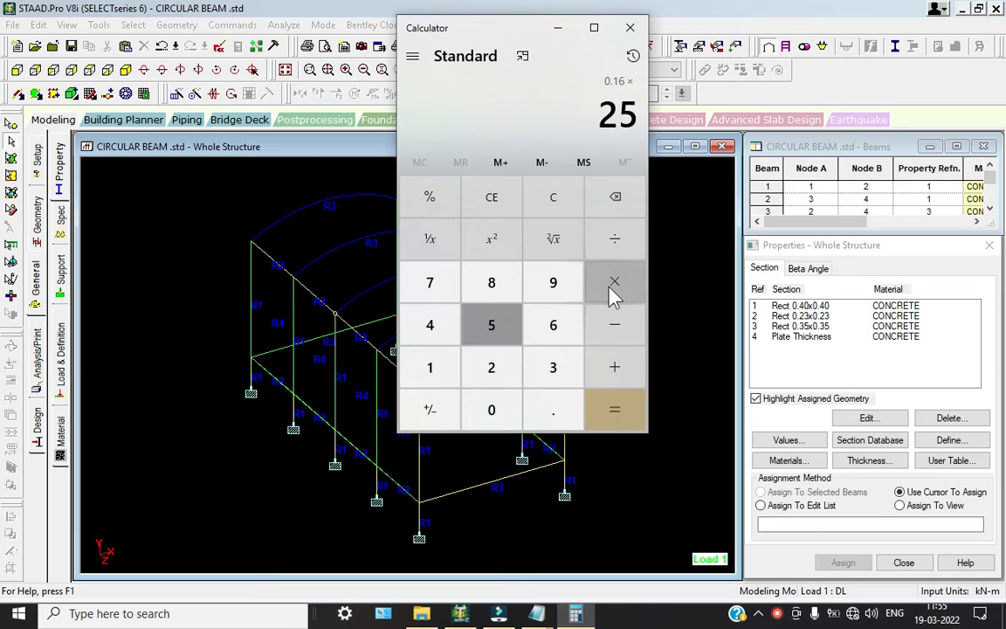
pyautogui.click(614, 410)
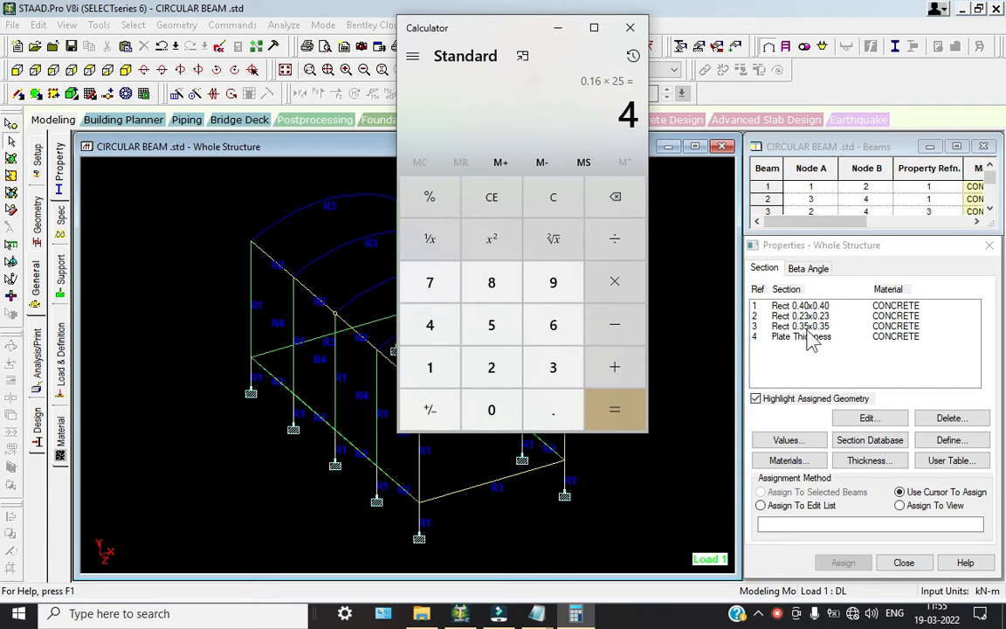
# Enter 4 on the COULUMN line of the Notepad note and move the note aside
pyautogui.click(537, 616)
pyautogui.click(601, 539)
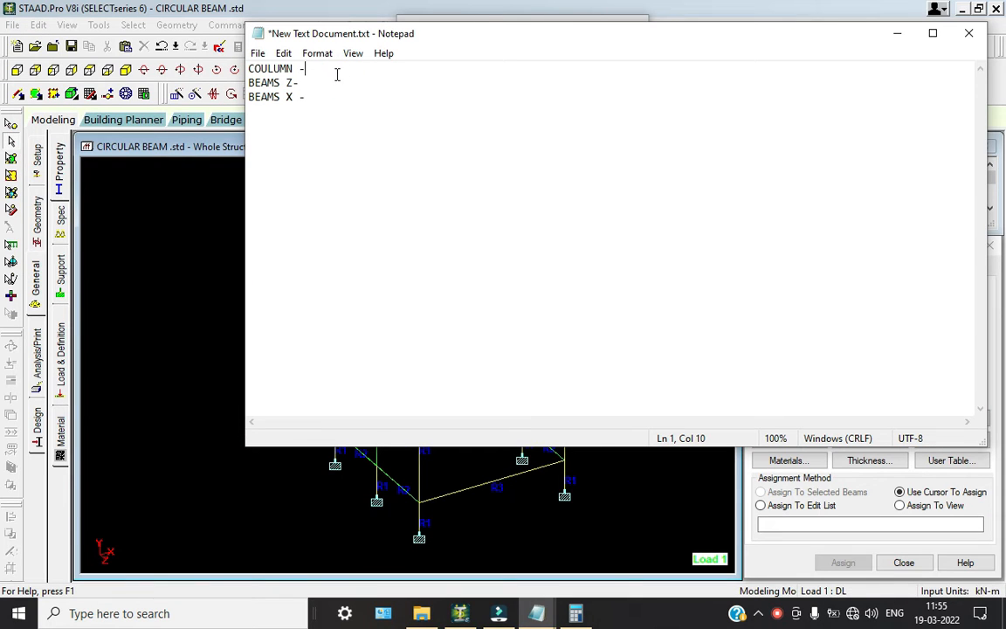
pyautogui.click(575, 613)
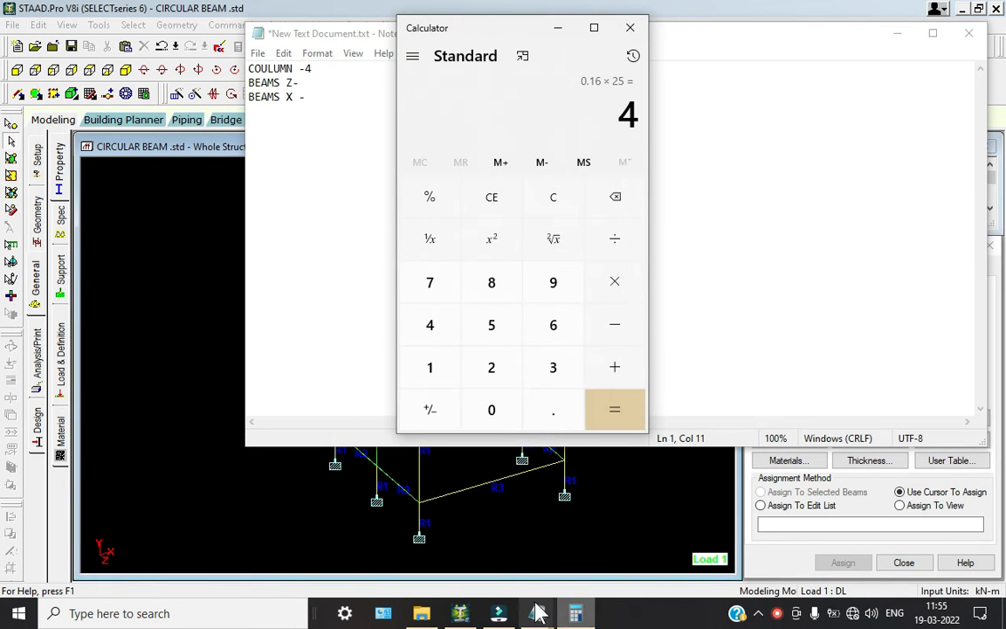
pyautogui.moveTo(864, 48); pyautogui.dragTo(472, 34)
# Highlight the members with the Rect 0.23x0.23 section and calculate their self-weight as 0.23 × 0.23 × 25 in Calculator
pyautogui.click(581, 615)
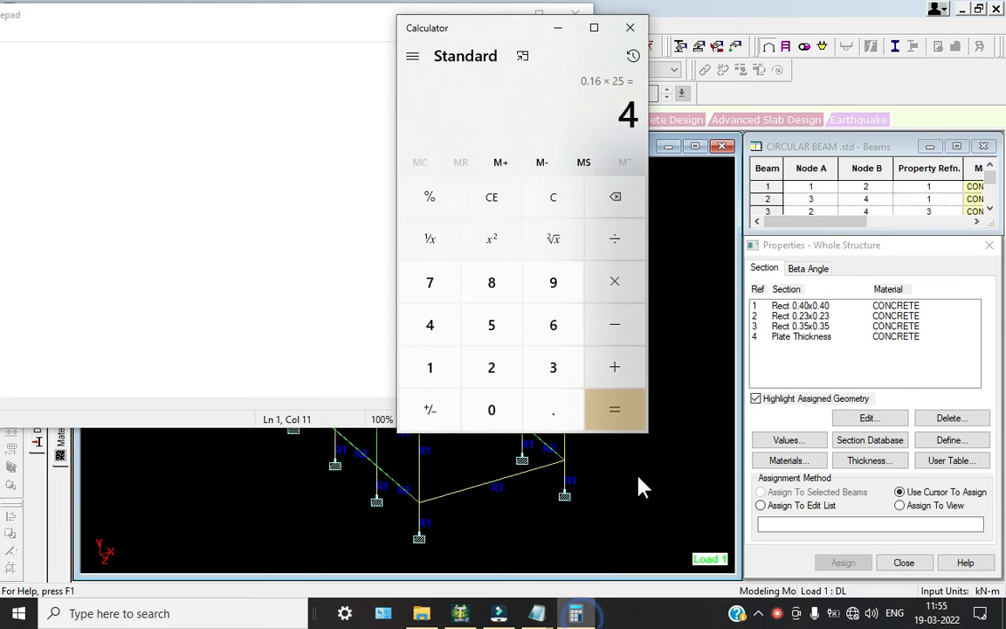
pyautogui.click(554, 197)
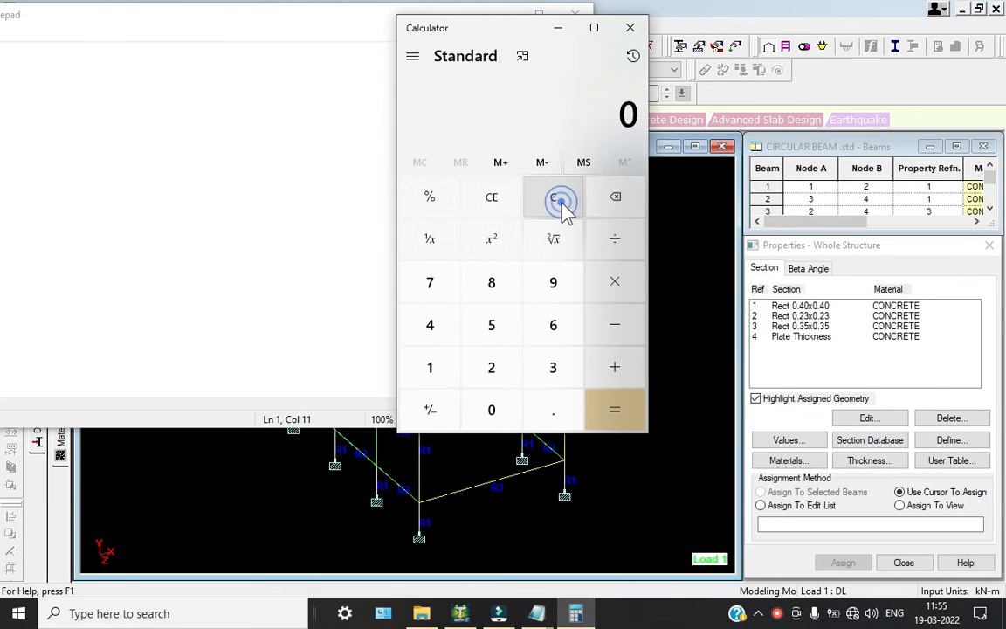
pyautogui.click(826, 317)
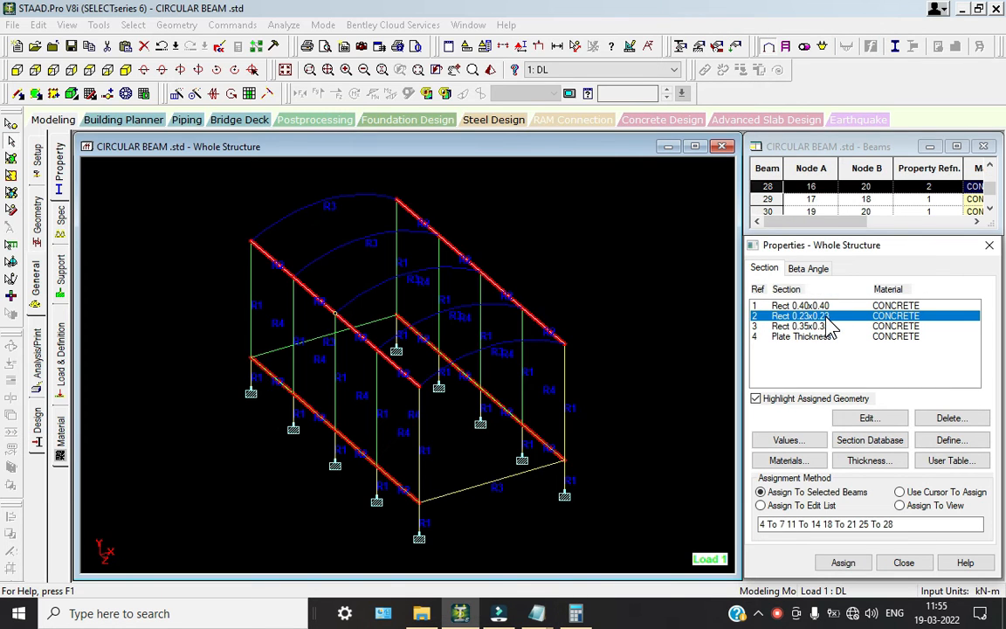
pyautogui.click(575, 613)
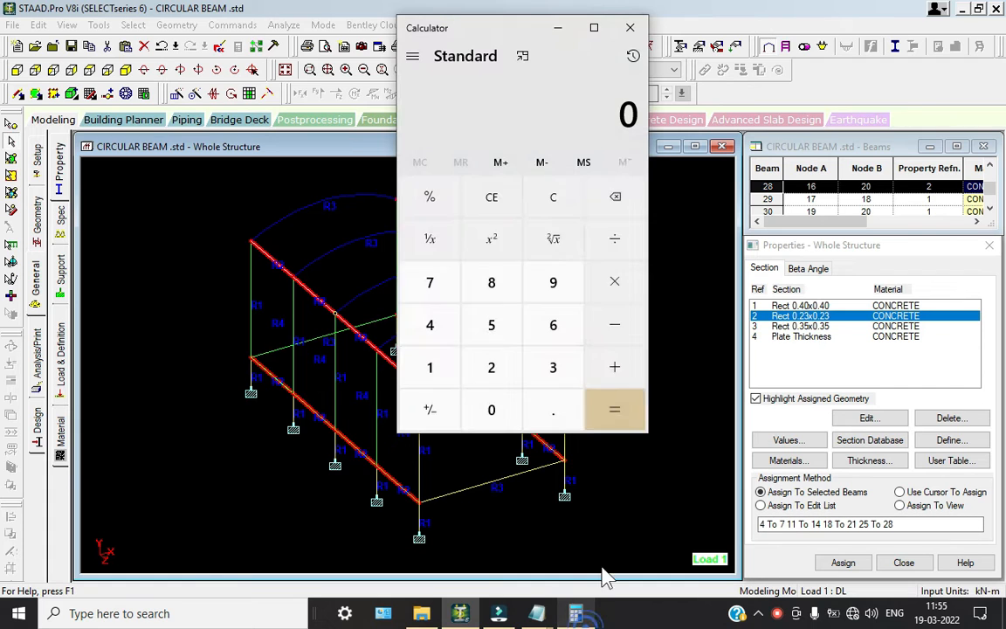
pyautogui.write('0.23')
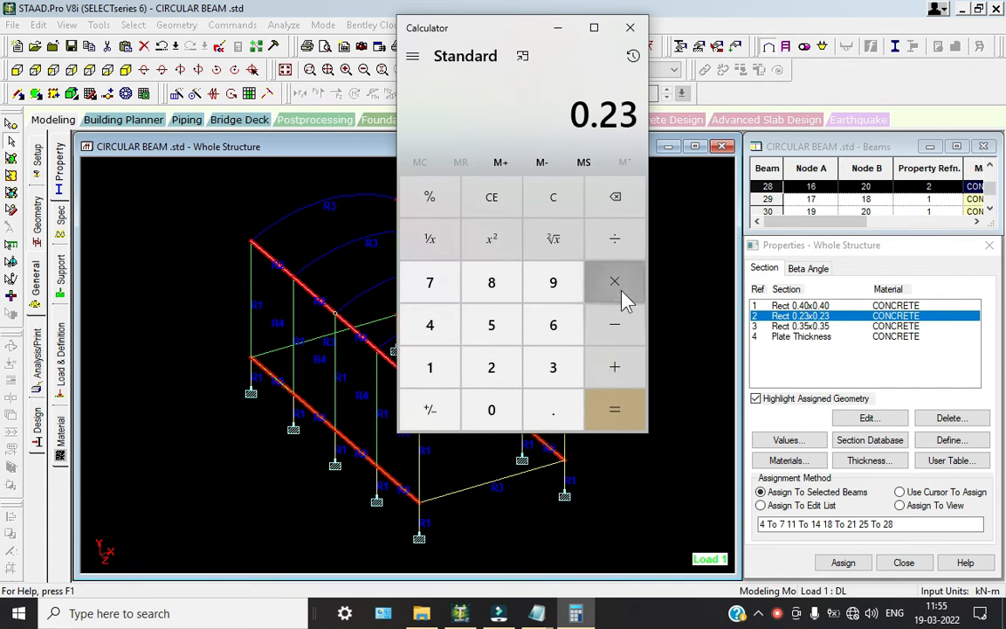
pyautogui.click(625, 299)
pyautogui.write('0.23')
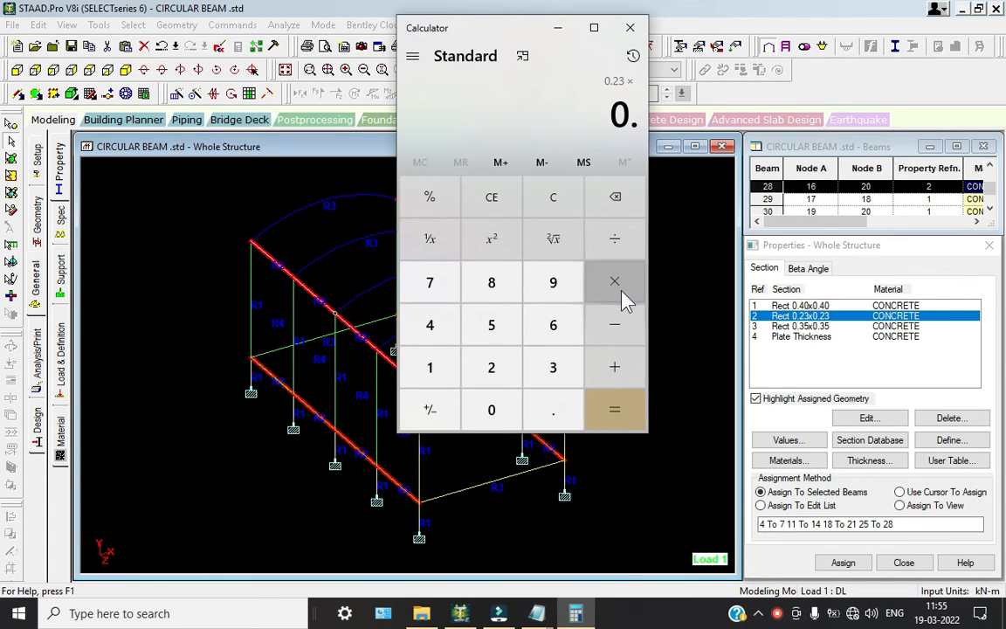
pyautogui.click(625, 299)
pyautogui.write('25')
pyautogui.press('Return')
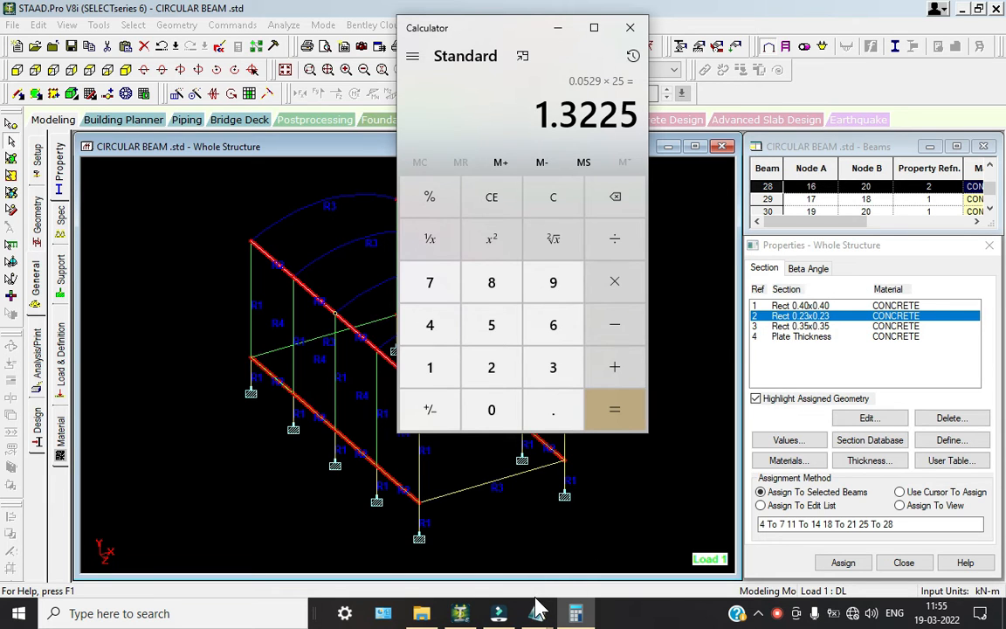
# Enter 1.3225 on the BEAMS Z line of the Notepad note
pyautogui.moveTo(537, 611)
pyautogui.click(591, 524)
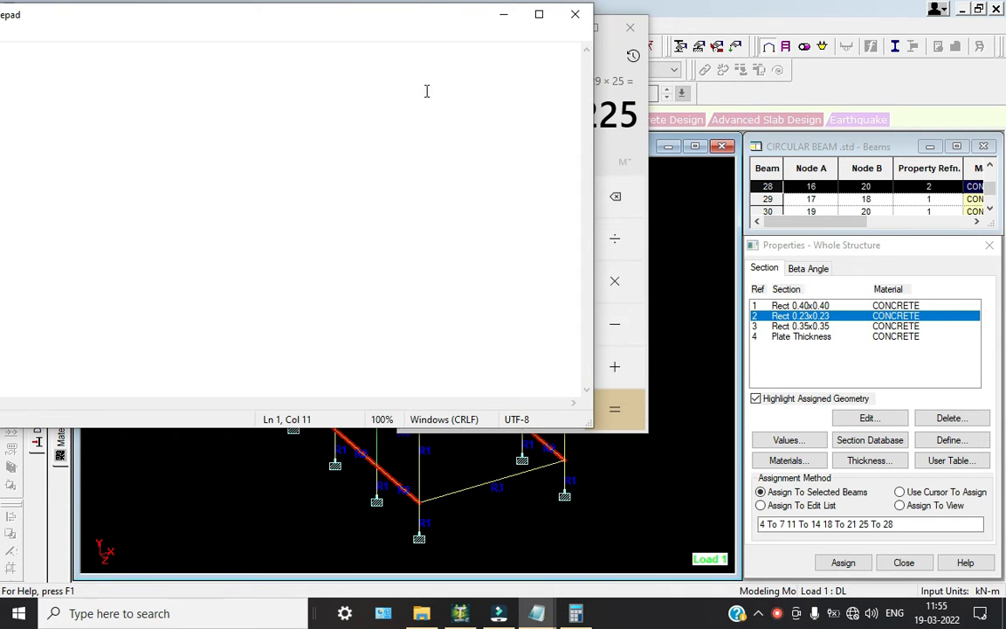
pyautogui.moveTo(388, 11); pyautogui.dragTo(678, 56)
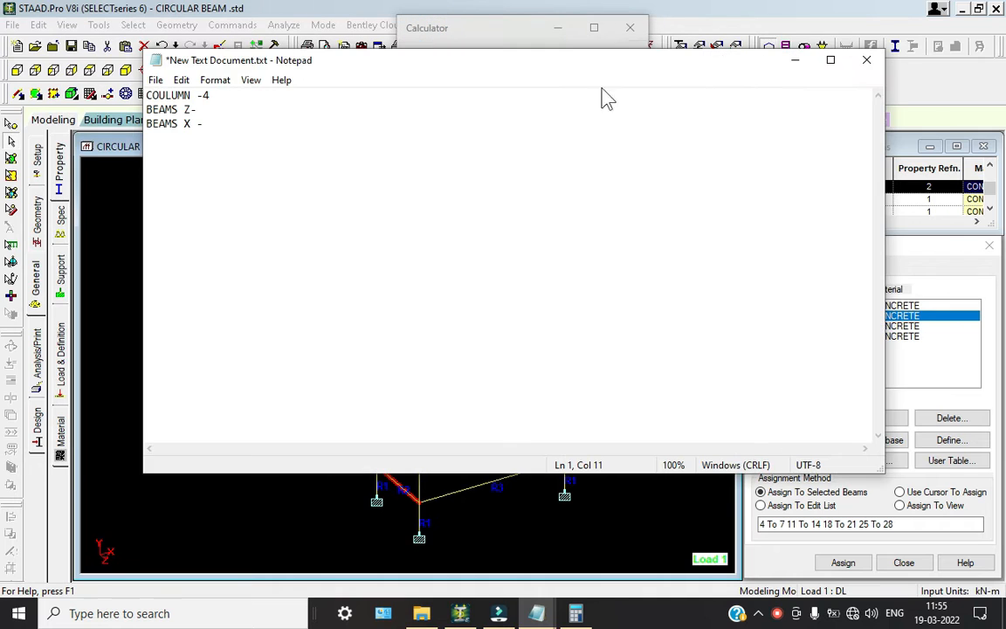
pyautogui.click(205, 109)
pyautogui.click(576, 614)
pyautogui.moveTo(641, 67); pyautogui.dragTo(364, 51)
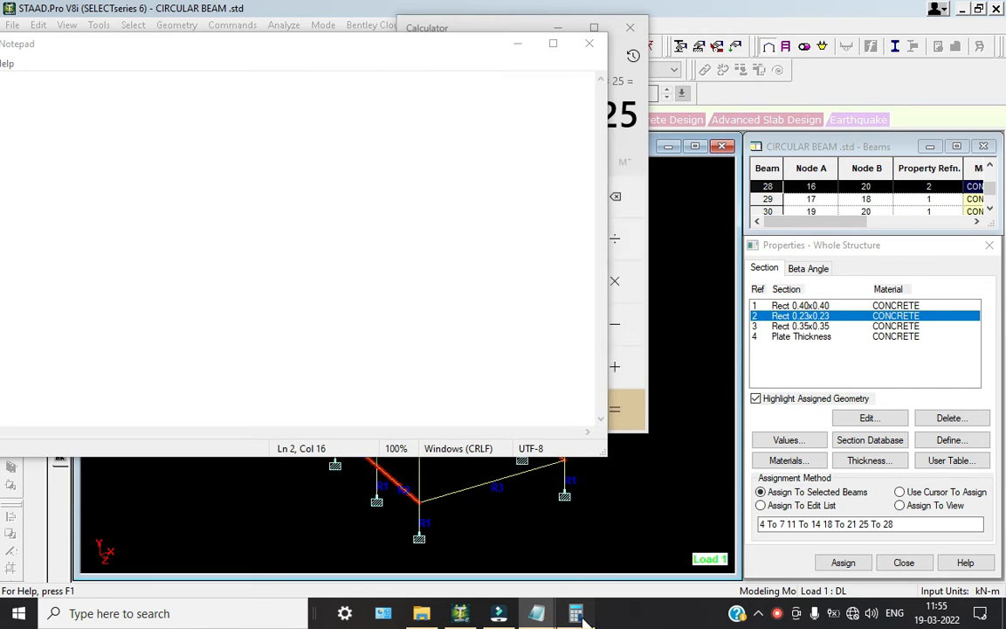
# Clear Calculator and calculate the self-weight of the Rect 0.35x0.35 beams as 0.35 × 0.35 × 25
pyautogui.click(575, 613)
pyautogui.click(555, 199)
pyautogui.write('0.35')
pyautogui.click(639, 282)
pyautogui.write('0.35')
pyautogui.click(640, 281)
pyautogui.write('25')
pyautogui.press('Return')
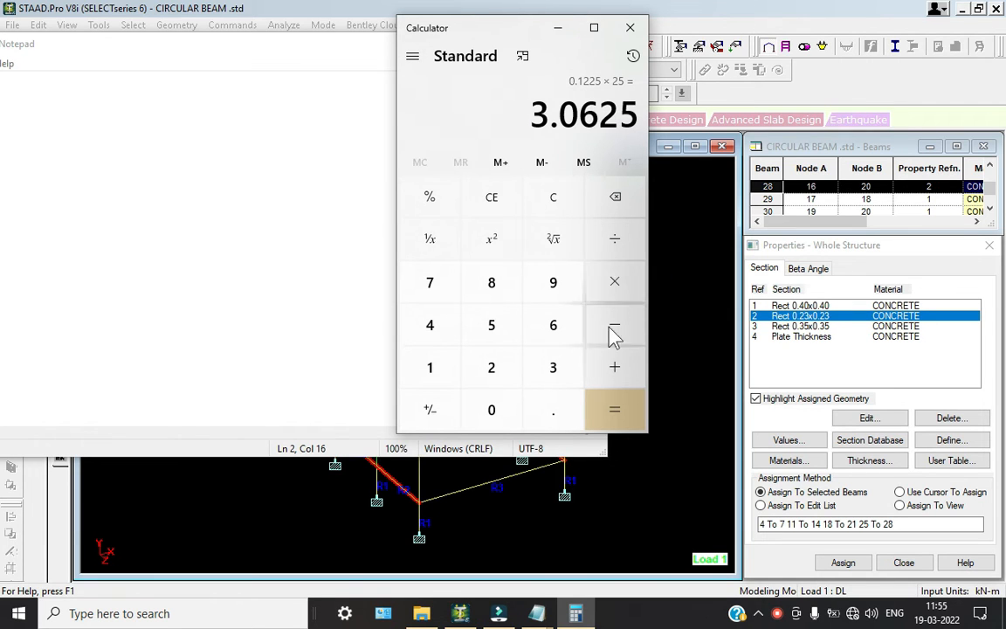
# Enter 3.0625 on the BEAMS X line of the Notepad note
pyautogui.click(539, 611)
pyautogui.moveTo(206, 45); pyautogui.dragTo(376, 74)
pyautogui.click(129, 127)
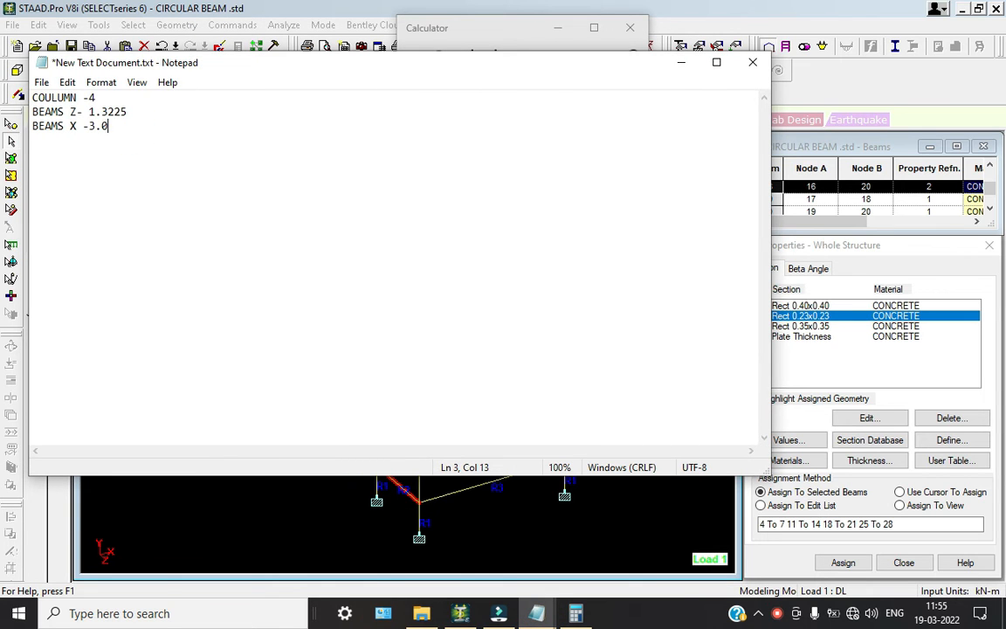
# Calculate the slab self-weight as 0.125 × 25 in Calculator
pyautogui.click(578, 613)
pyautogui.click(554, 197)
pyautogui.write('.125')
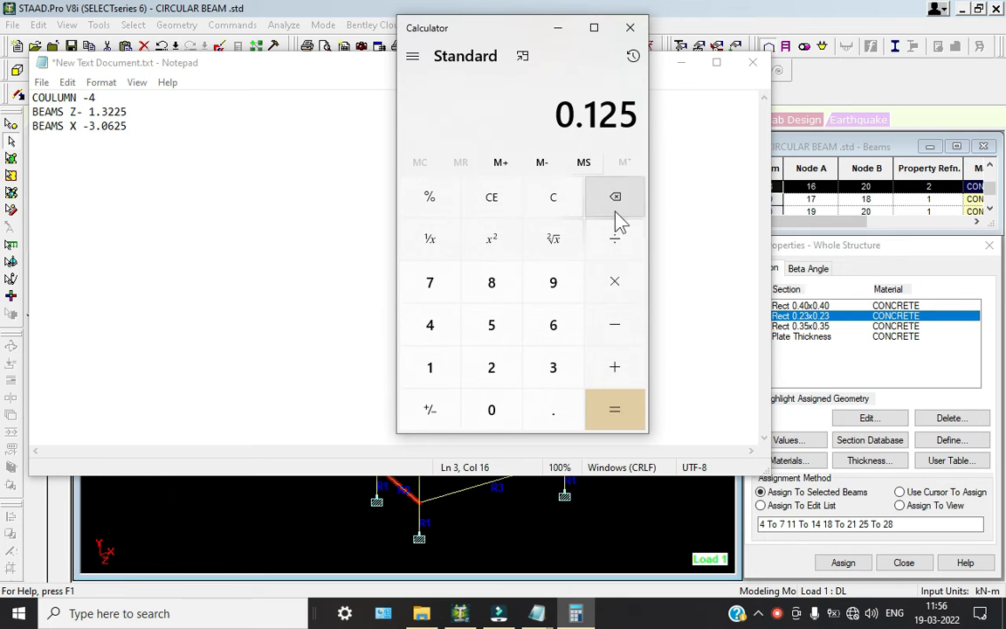
pyautogui.click(633, 281)
pyautogui.write('25 ×')
pyautogui.press('Return')
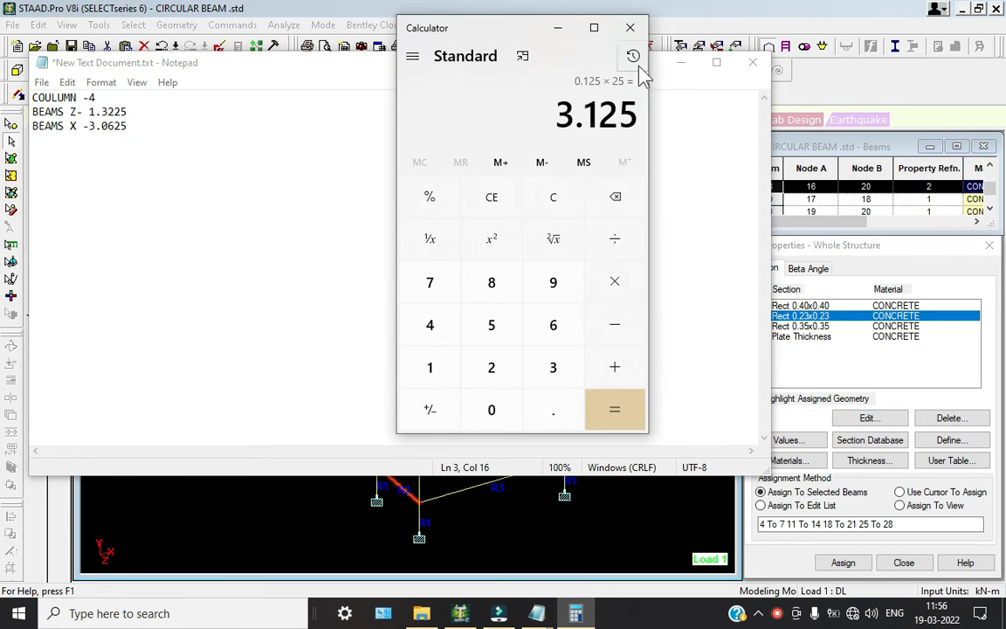
# Close Calculator, add the line 3.125 SLAB to the Notepad note and return to the STAAD.Pro model
pyautogui.click(629, 28)
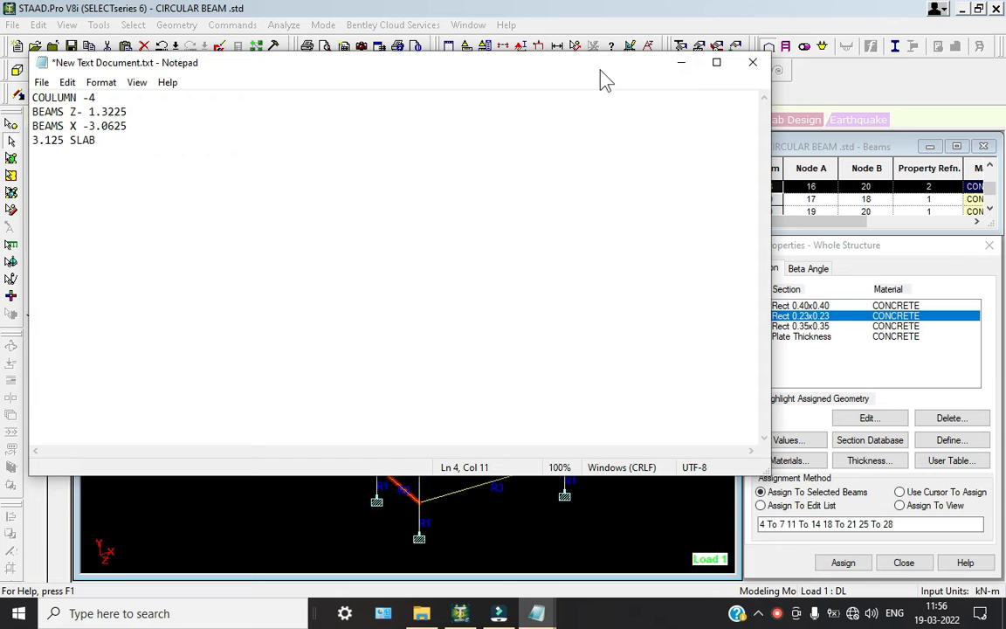
pyautogui.moveTo(539, 63); pyautogui.dragTo(530, 117)
pyautogui.click(670, 124)
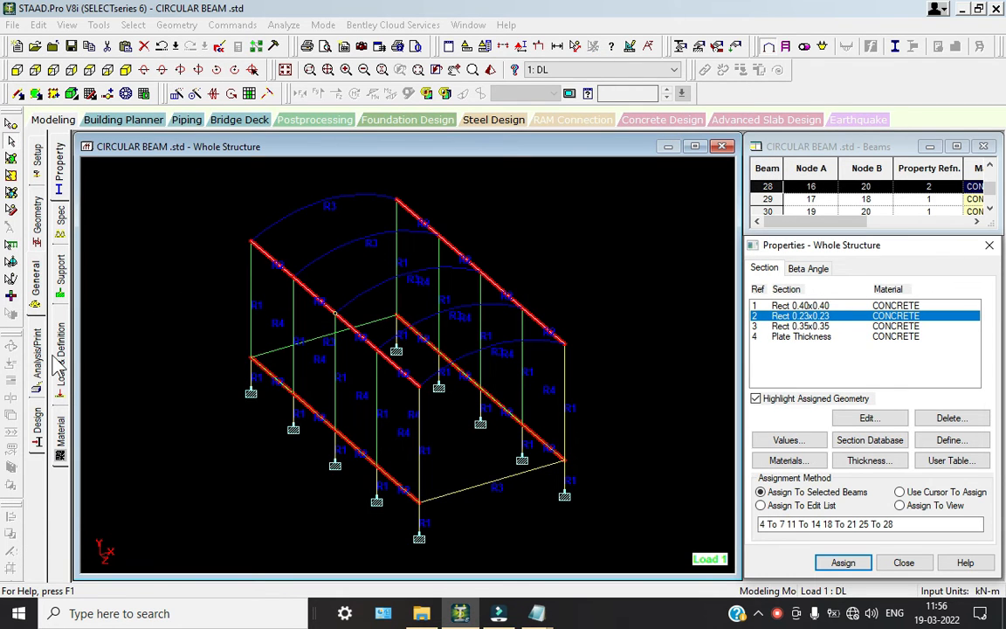
# Add a self-weight load in the Y direction with factor -1 to load case 1: DL
pyautogui.click(58, 336)
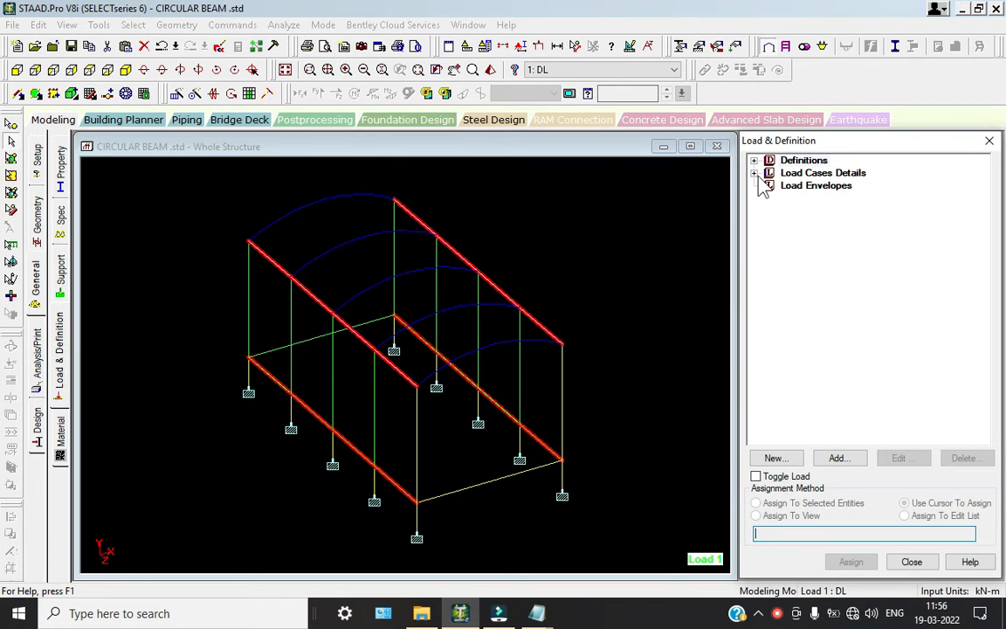
pyautogui.click(753, 173)
pyautogui.click(807, 185)
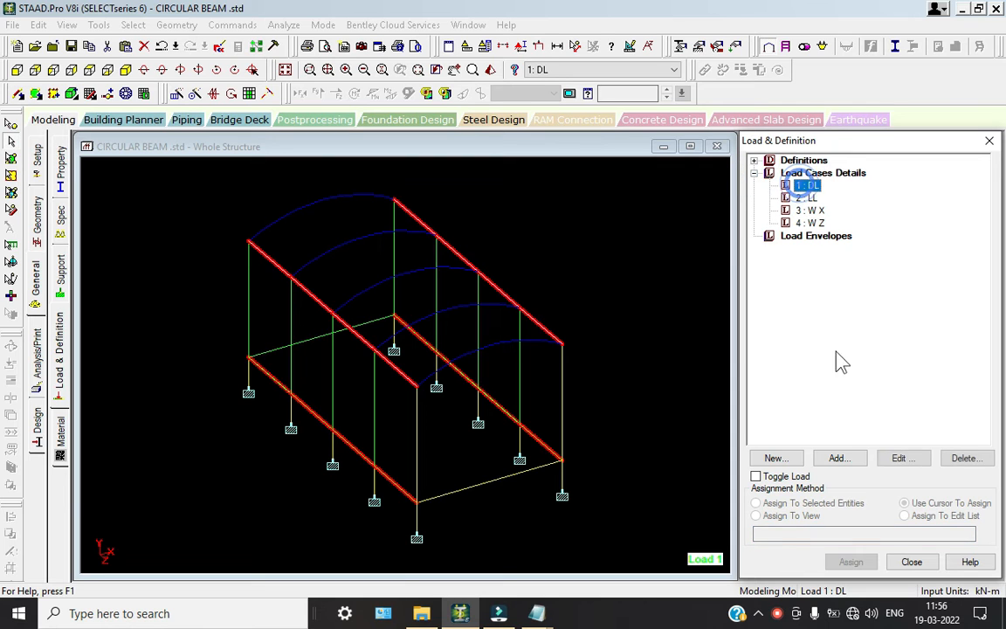
pyautogui.click(843, 457)
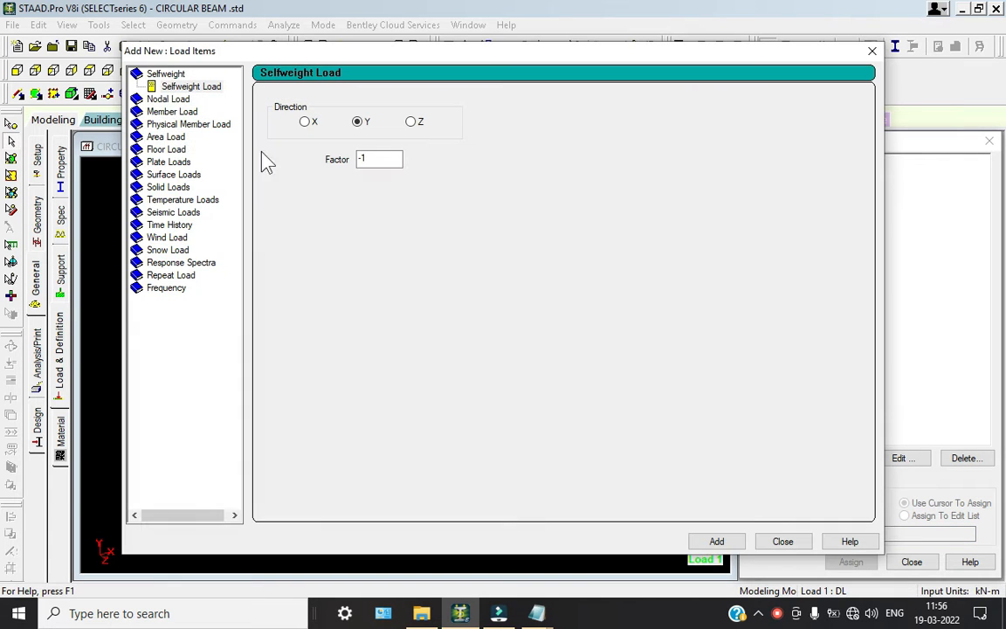
pyautogui.click(716, 541)
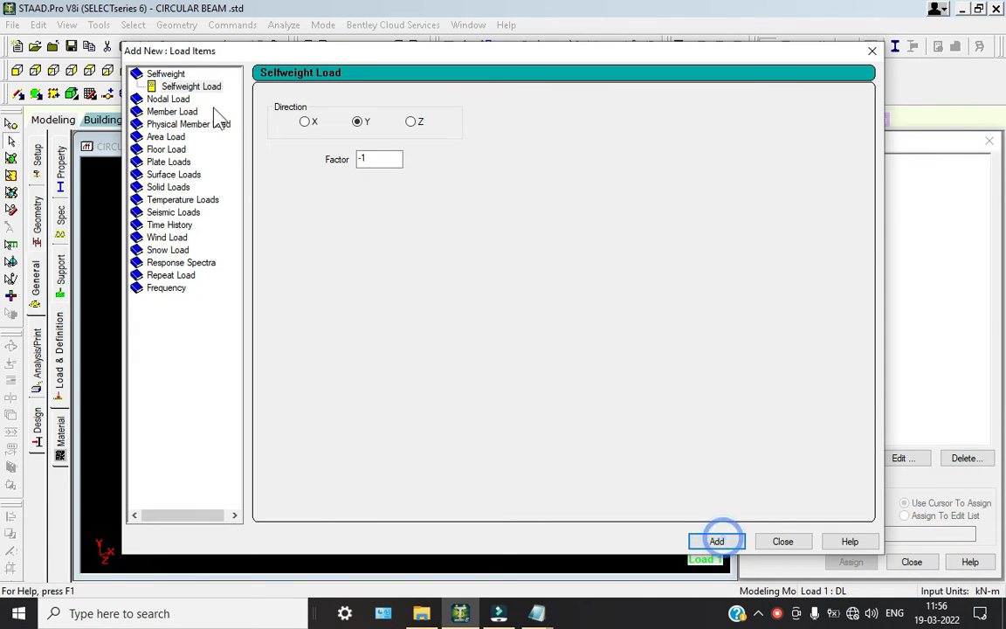
# Add a uniform member force of -4 kN/m in the GY direction to the DL case, using the column value from the Notepad note
pyautogui.click(172, 110)
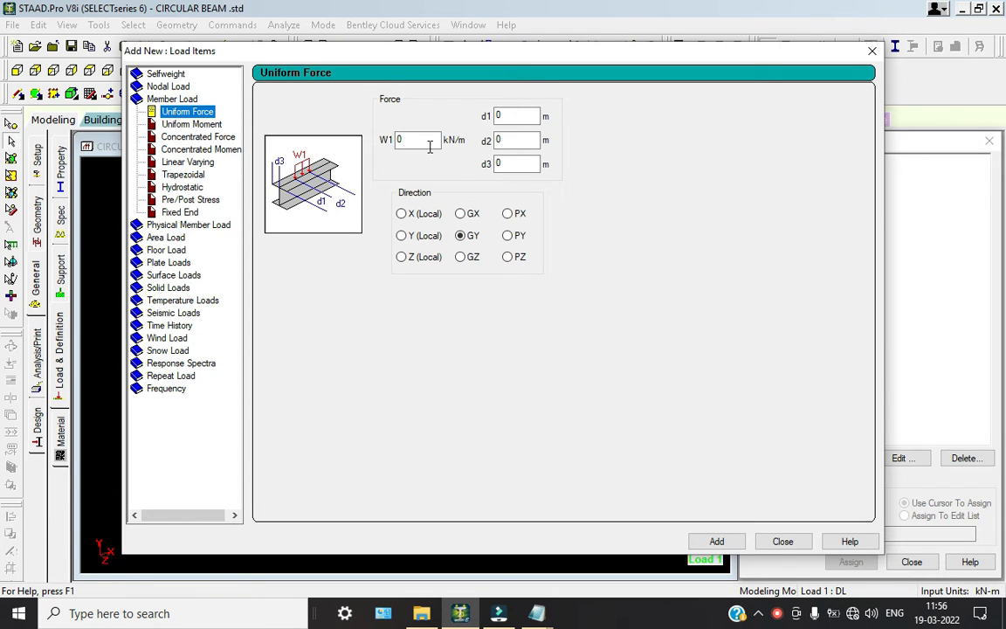
pyautogui.click(777, 613)
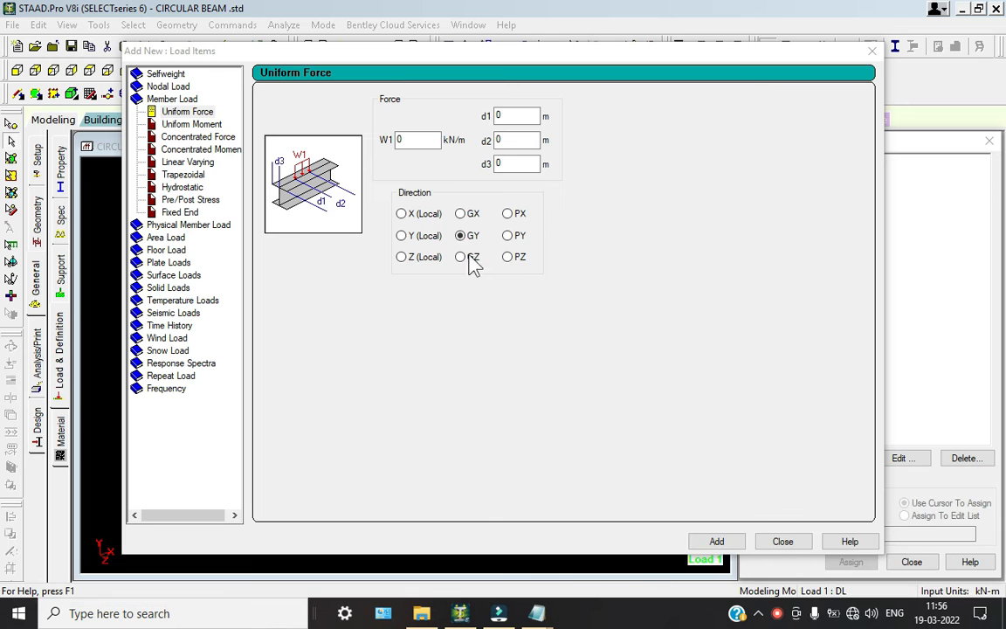
pyautogui.click(410, 137)
pyautogui.click(540, 614)
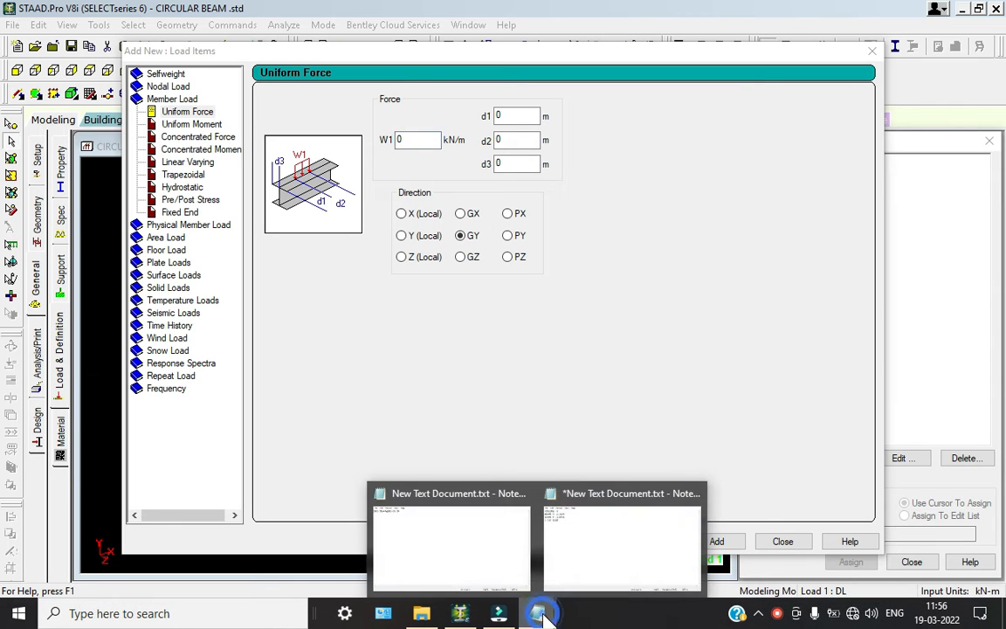
pyautogui.click(585, 558)
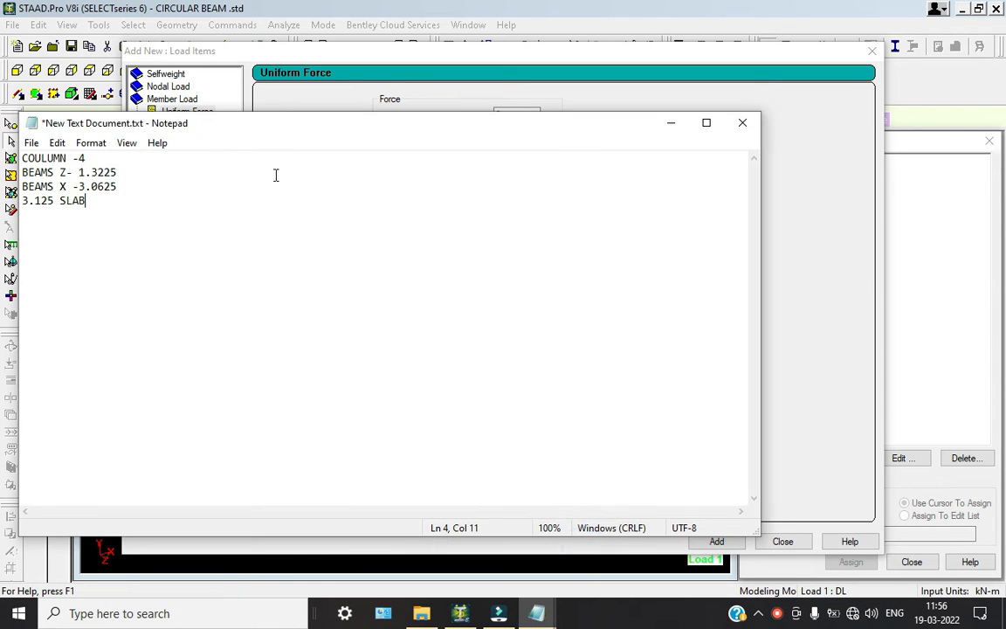
pyautogui.click(667, 123)
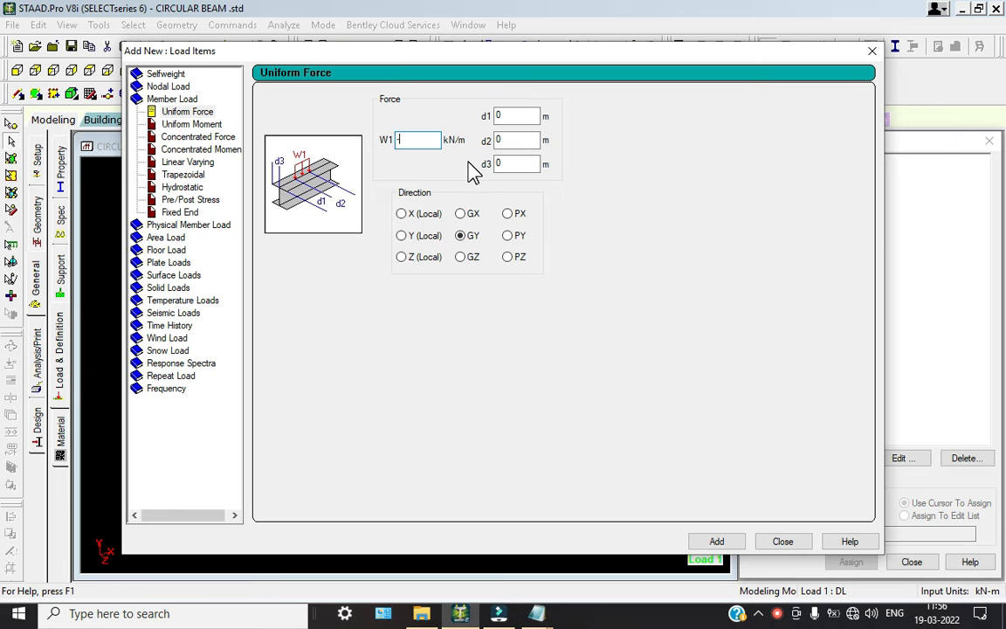
pyautogui.click(714, 541)
# Add a GY uniform force of -1.3225 kN/m to the DL case, reading the BEAMS Z value from the Notepad note
pyautogui.moveTo(536, 616)
pyautogui.click(586, 523)
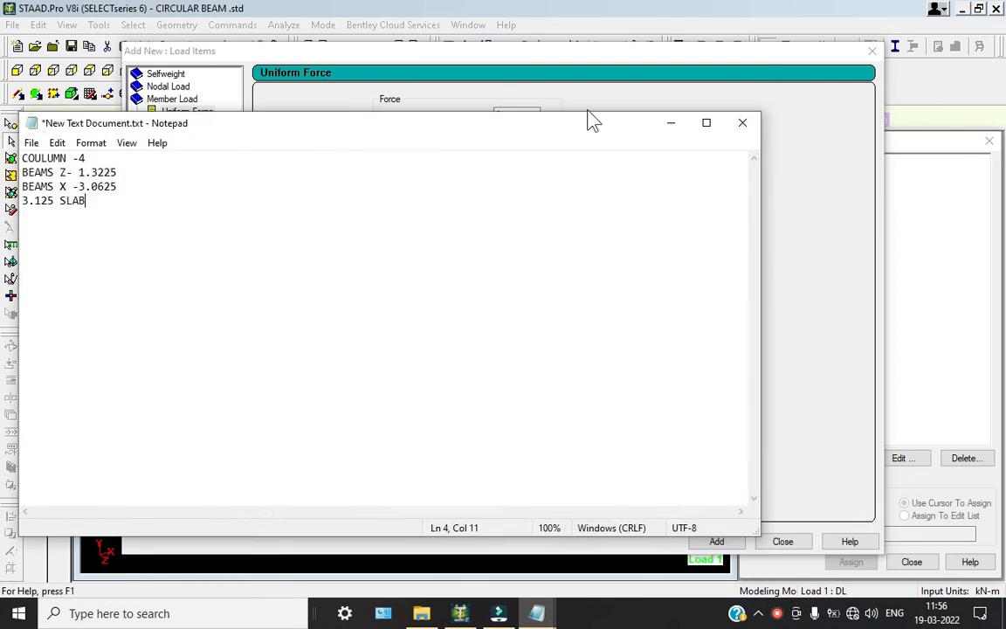
pyautogui.moveTo(563, 131); pyautogui.dragTo(817, 193)
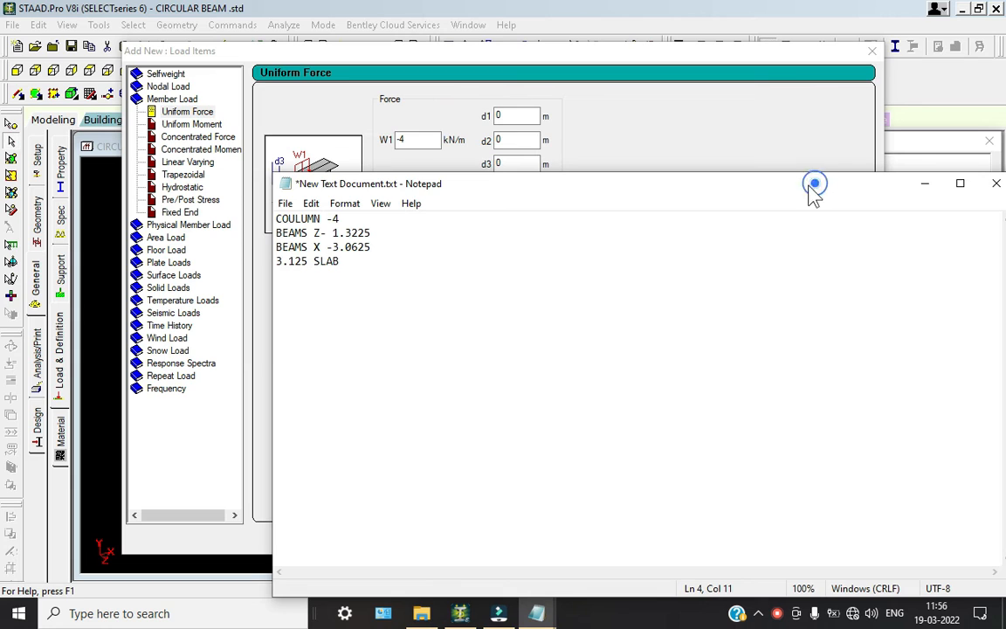
pyautogui.doubleClick(417, 140)
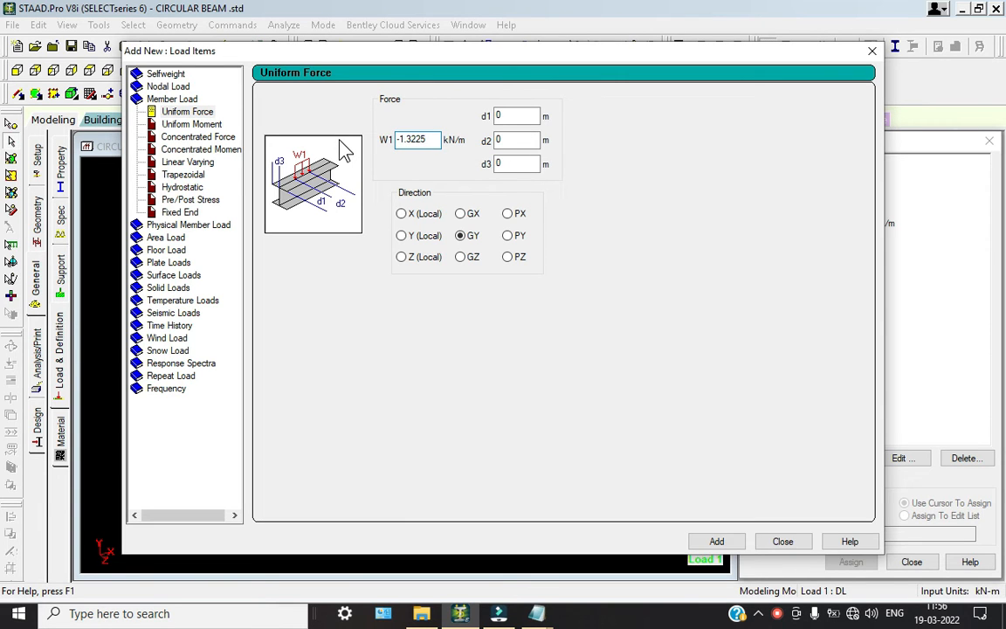
# Add a GY uniform force of -3.0625 kN/m to the DL case, reading the BEAMS X value from the Notepad note
pyautogui.moveTo(536, 612)
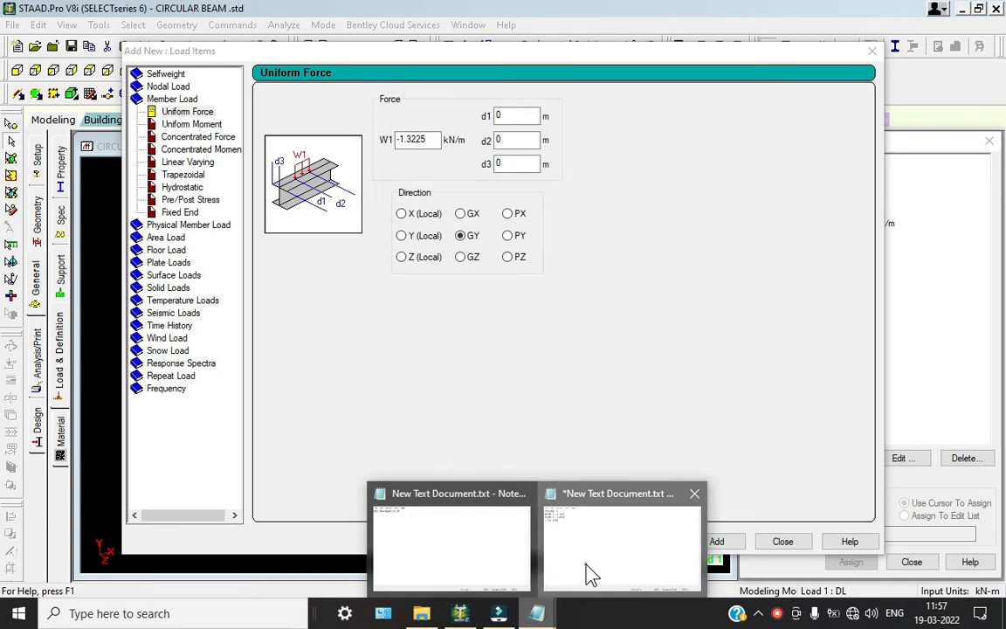
pyautogui.click(587, 563)
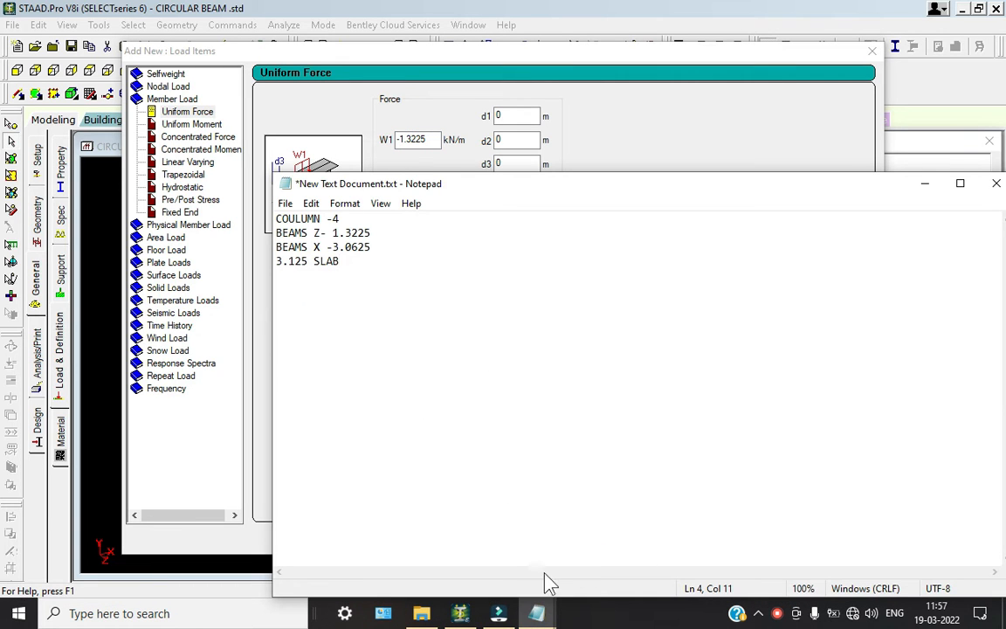
pyautogui.click(536, 613)
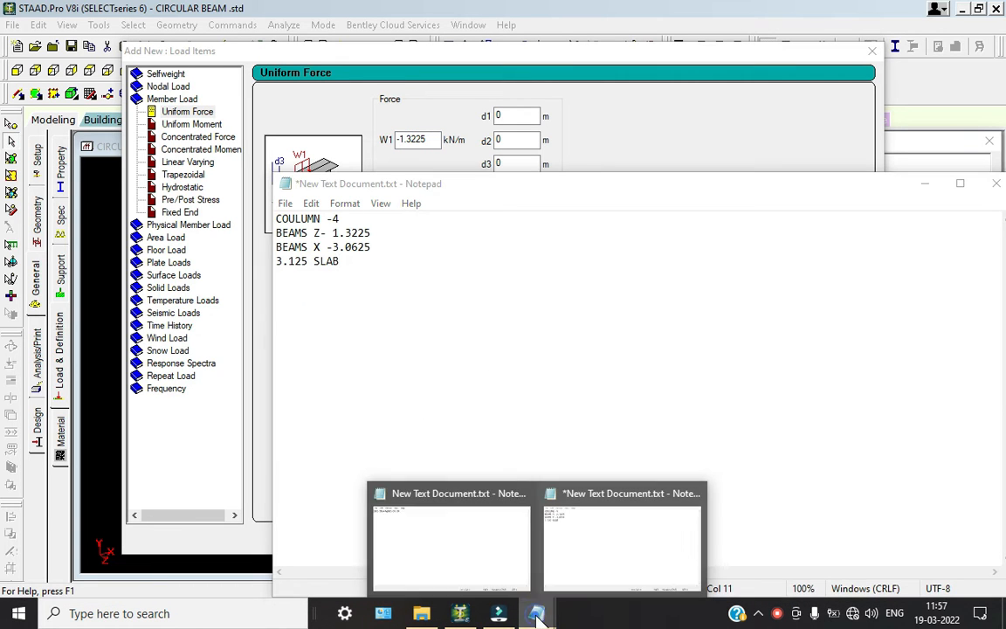
pyautogui.doubleClick(428, 141)
pyautogui.write('-')
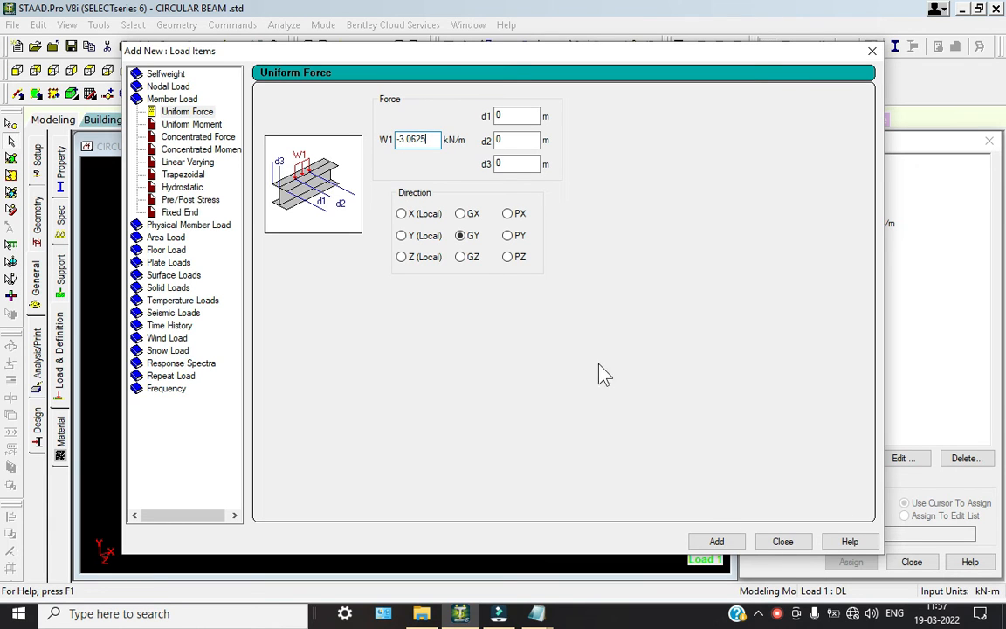
pyautogui.click(719, 542)
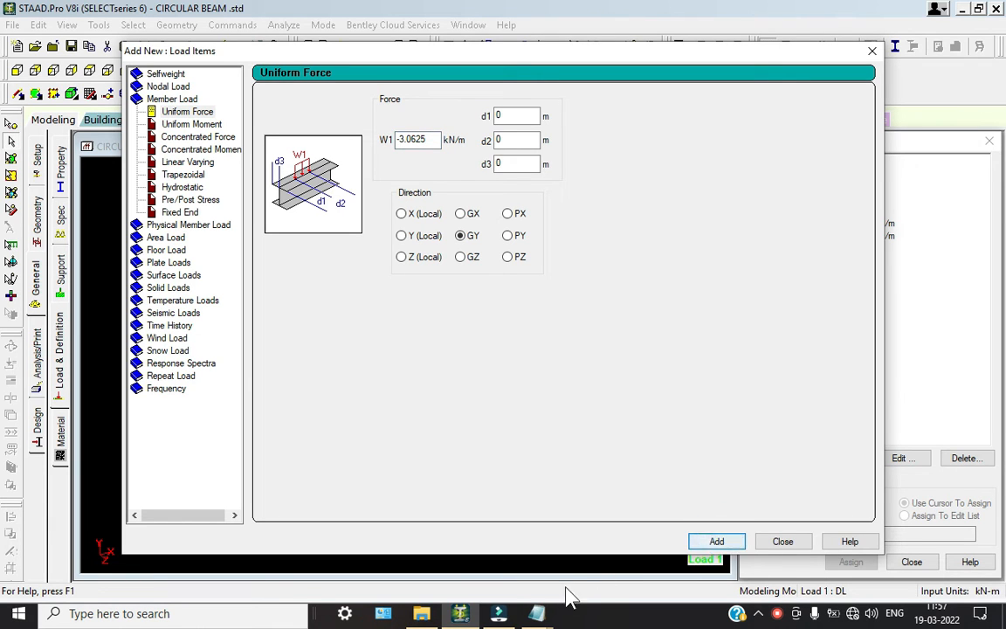
# Add a GY uniform force of -3.125 kN/m to the DL case, reading the SLAB value from the Notepad note
pyautogui.click(536, 613)
pyautogui.click(578, 557)
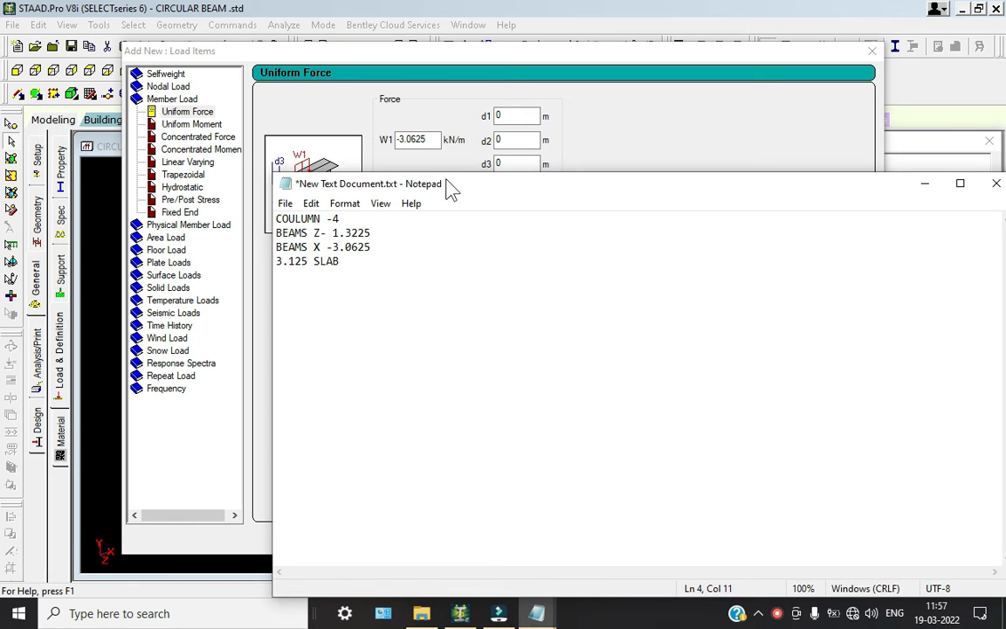
pyautogui.doubleClick(425, 141)
pyautogui.write('-3')
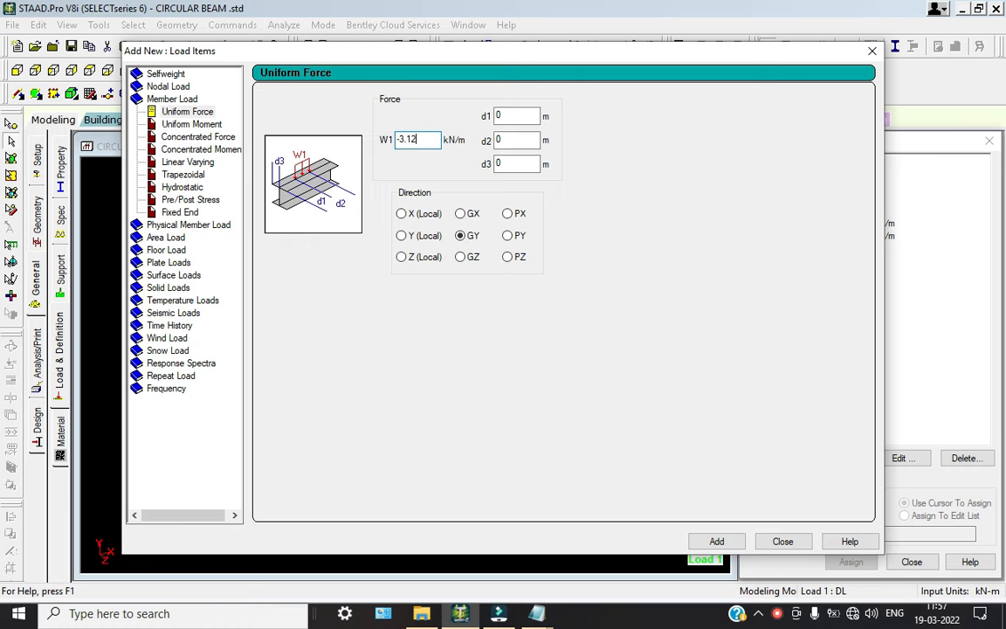
pyautogui.click(725, 541)
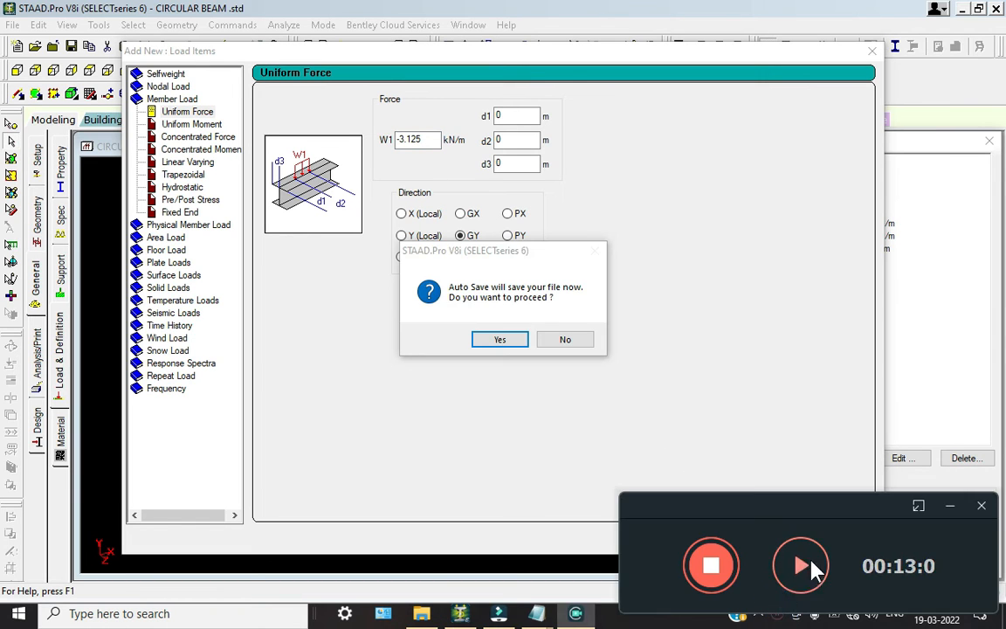
# Accept the auto save, save the modified structure and close the load items dialog
pyautogui.click(803, 566)
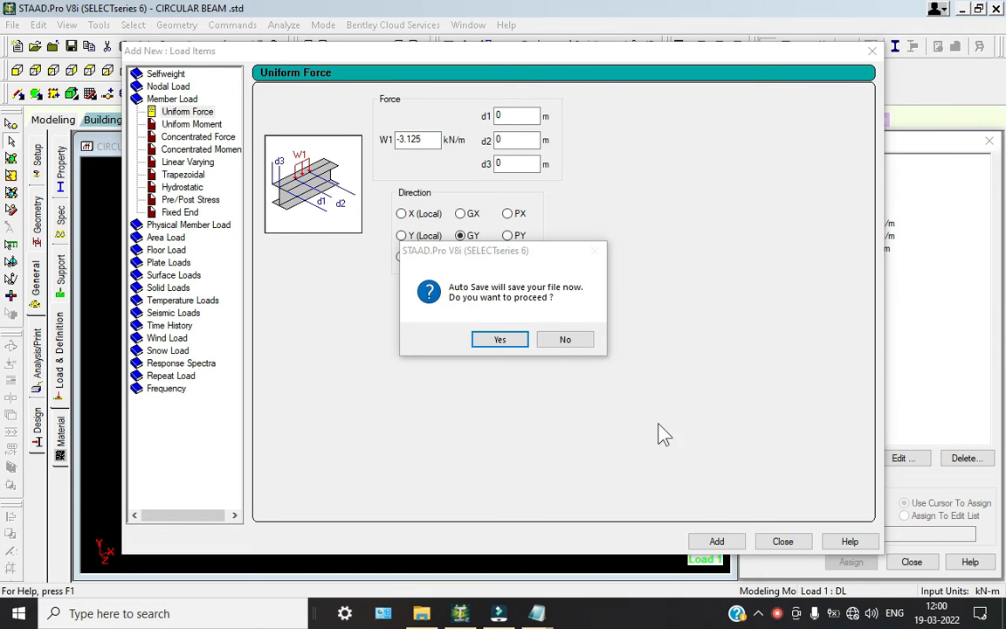
pyautogui.click(513, 340)
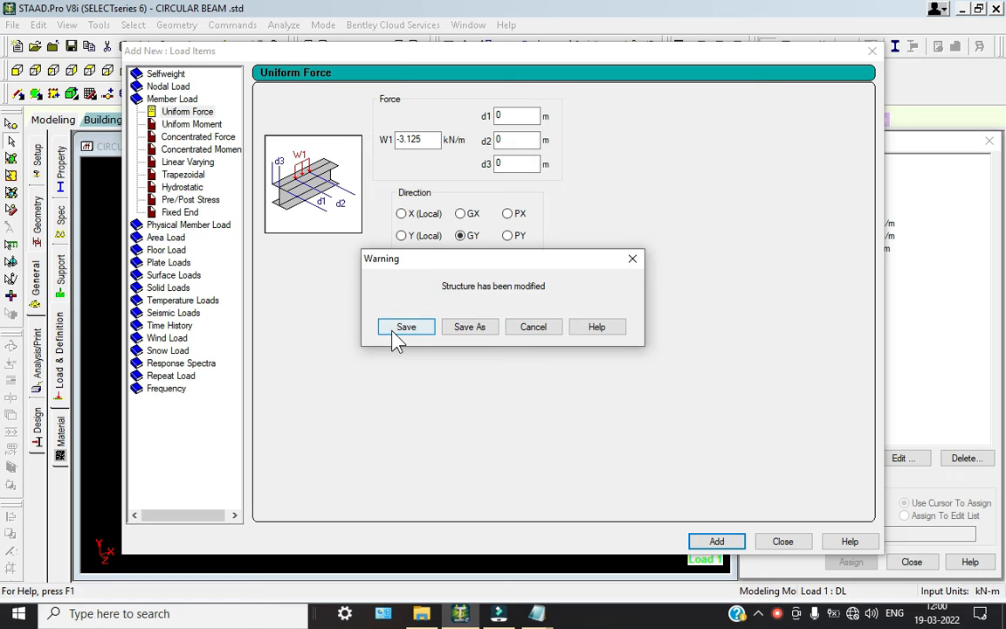
pyautogui.click(393, 329)
pyautogui.moveTo(620, 65); pyautogui.dragTo(479, 38)
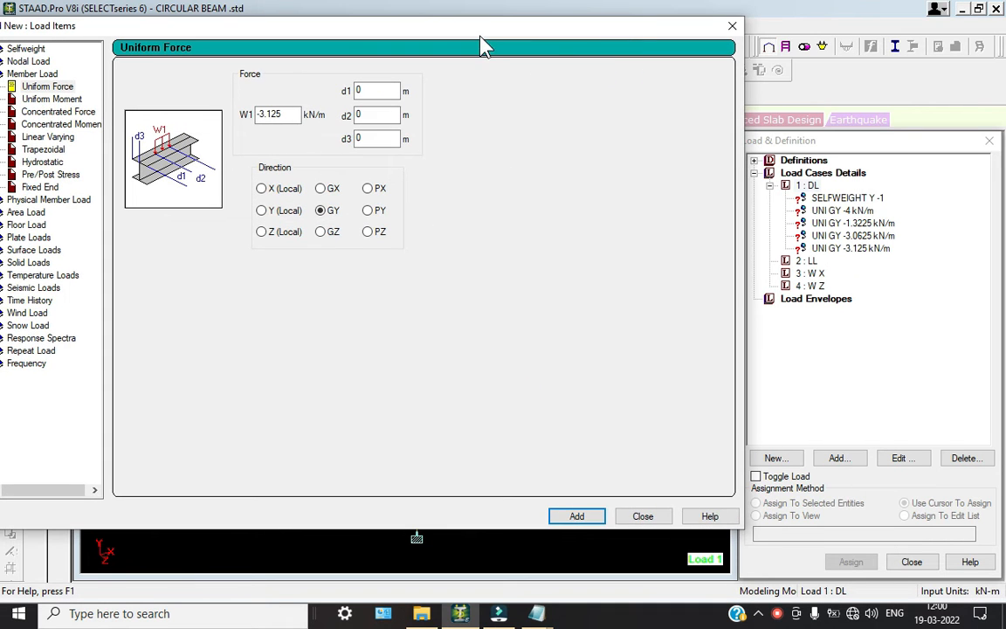
pyautogui.click(644, 515)
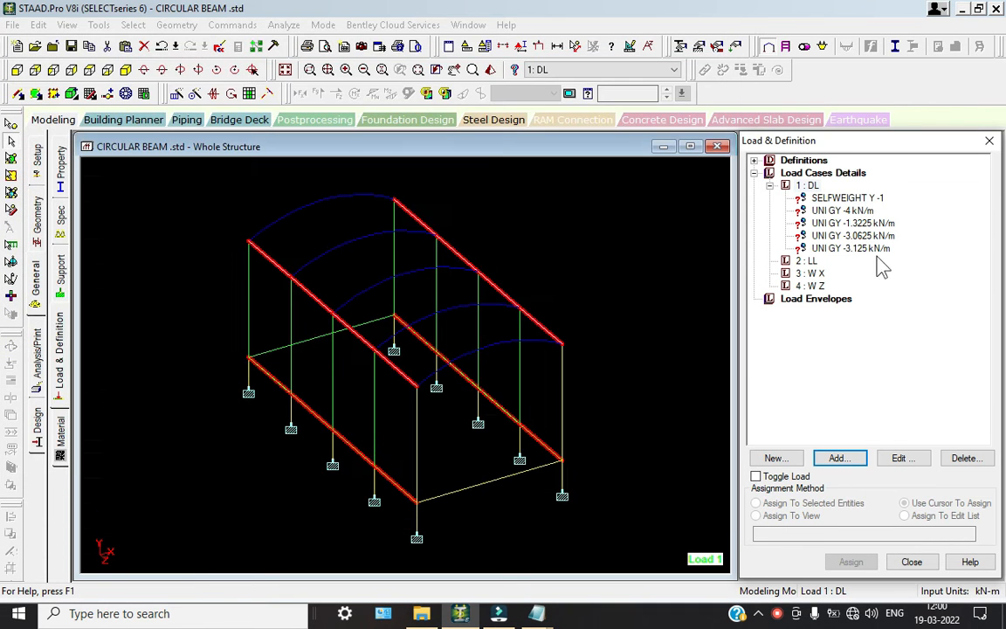
# Assign the SELFWEIGHT Y -1 load to the whole structure in view
pyautogui.click(845, 198)
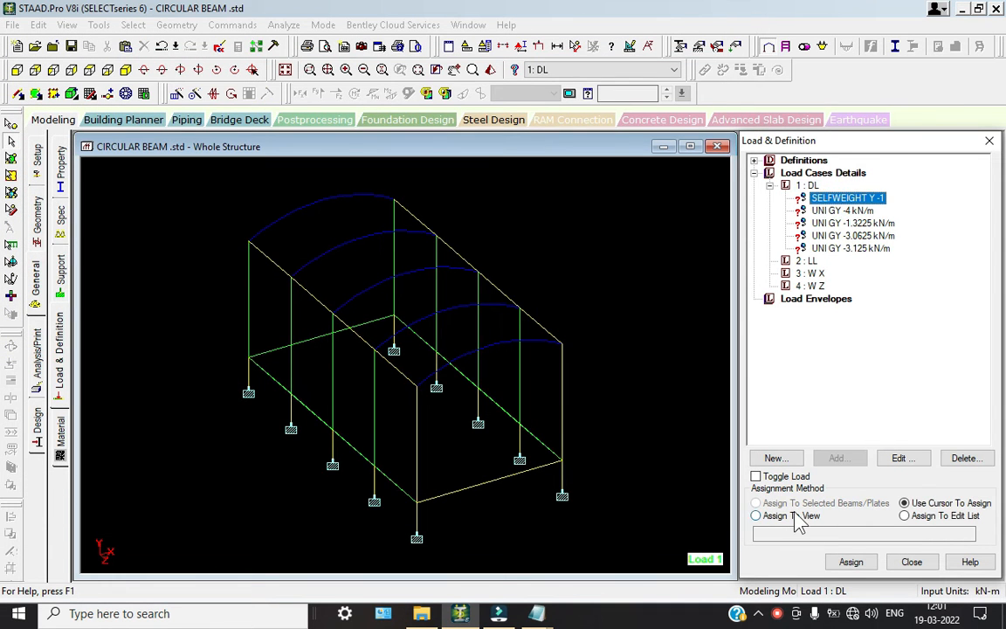
pyautogui.click(756, 515)
pyautogui.click(850, 561)
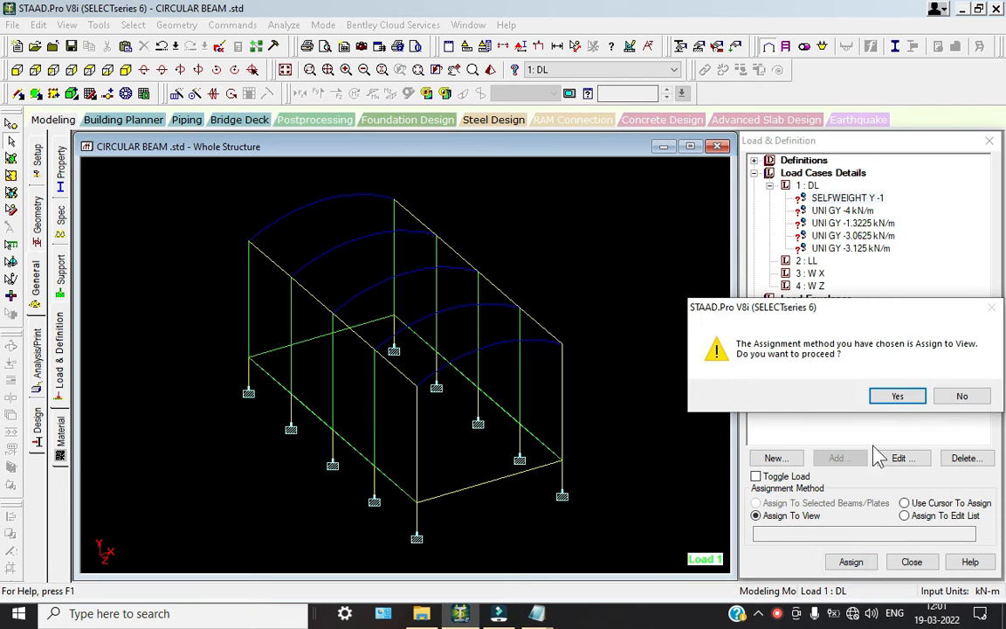
pyautogui.click(895, 397)
pyautogui.click(630, 293)
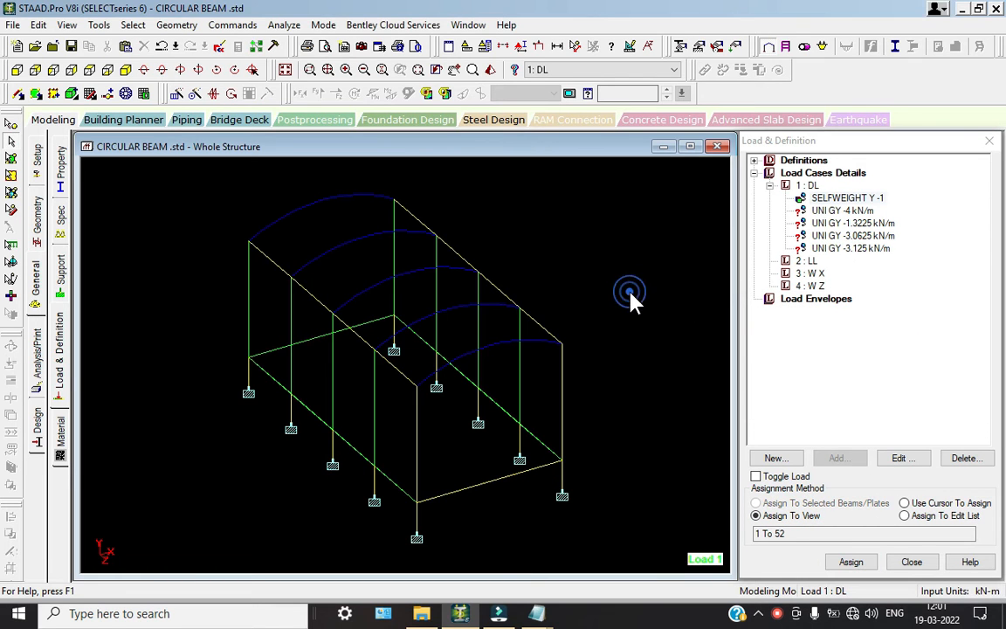
# Assign the UNI GY -4 kN/m load to all columns by selecting the beams parallel to Y
pyautogui.click(834, 211)
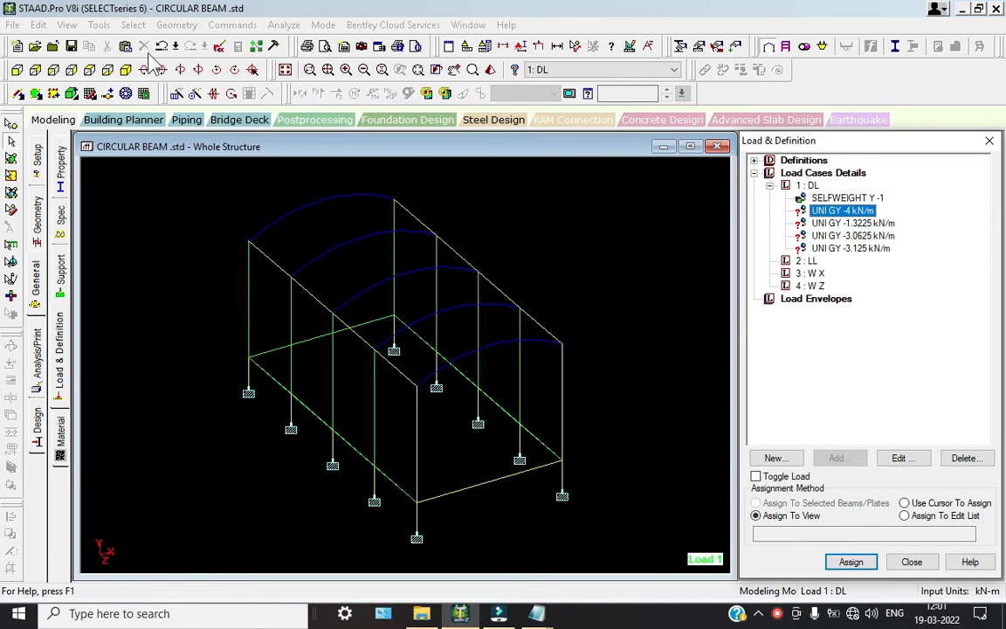
pyautogui.click(132, 25)
pyautogui.click(239, 307)
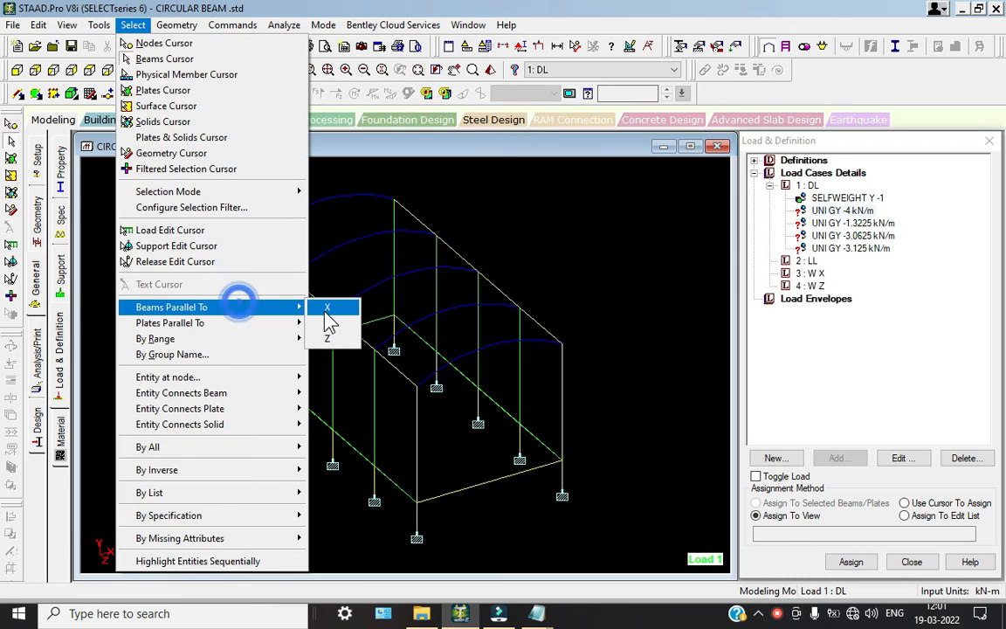
pyautogui.click(327, 309)
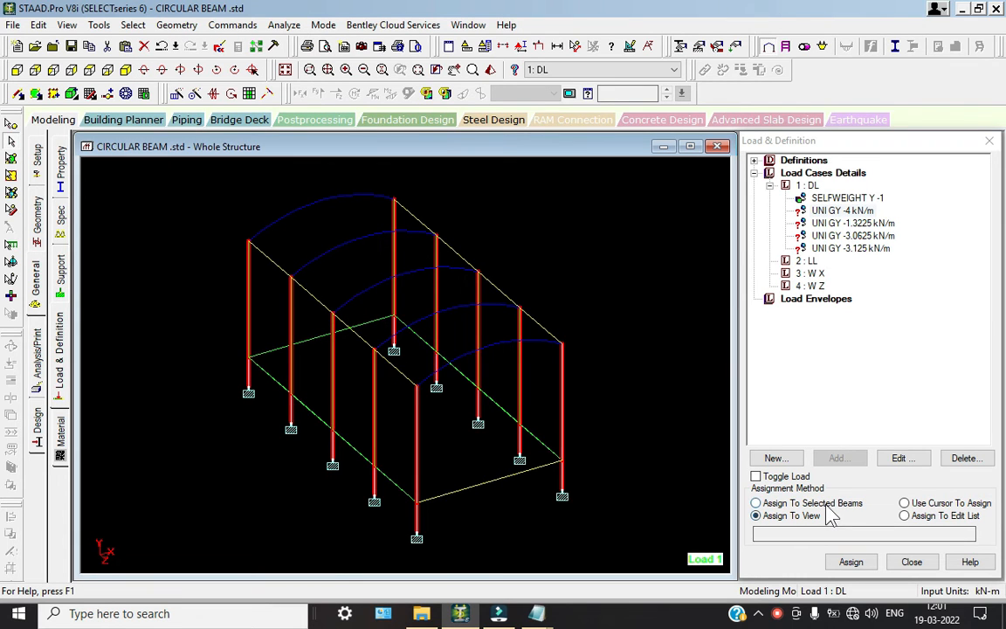
pyautogui.click(821, 503)
pyautogui.click(850, 561)
pyautogui.click(893, 400)
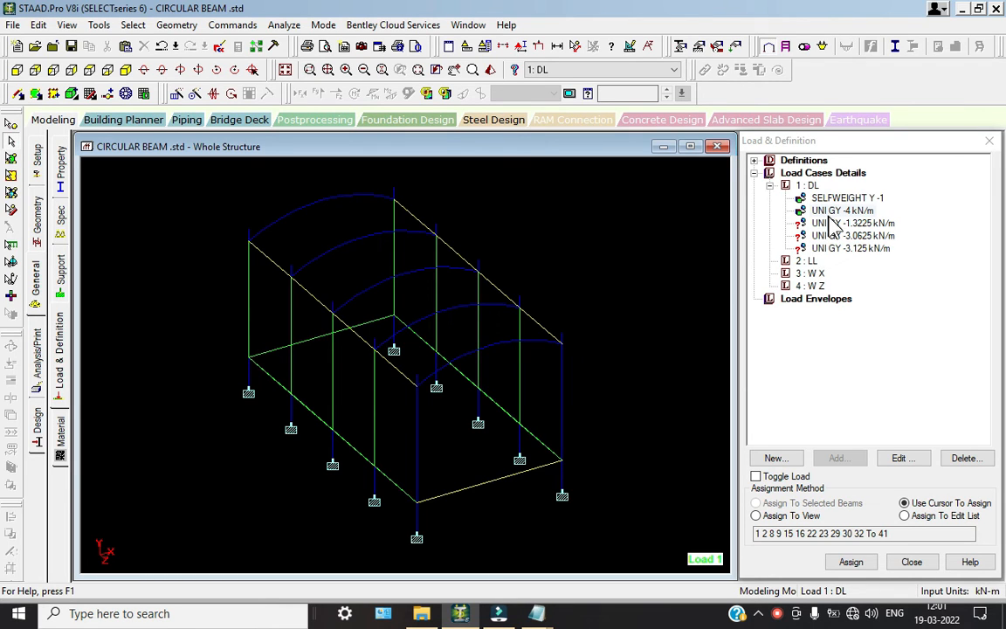
# Assign the UNI GY -1.3225 kN/m load to all beams parallel to Z, checking the beam values in the Notepad note
pyautogui.click(837, 227)
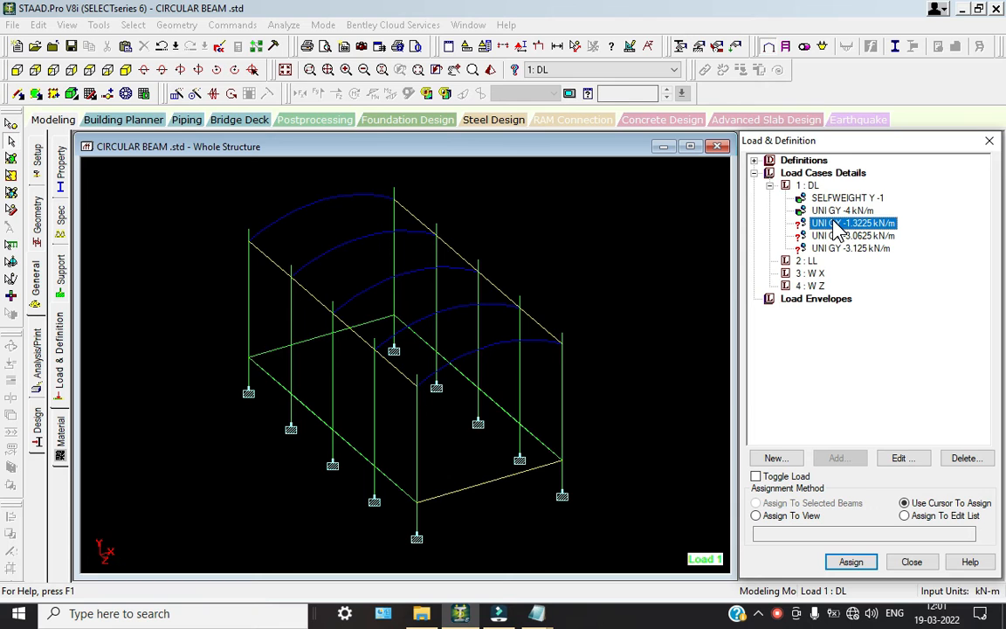
pyautogui.moveTo(537, 613)
pyautogui.click(561, 539)
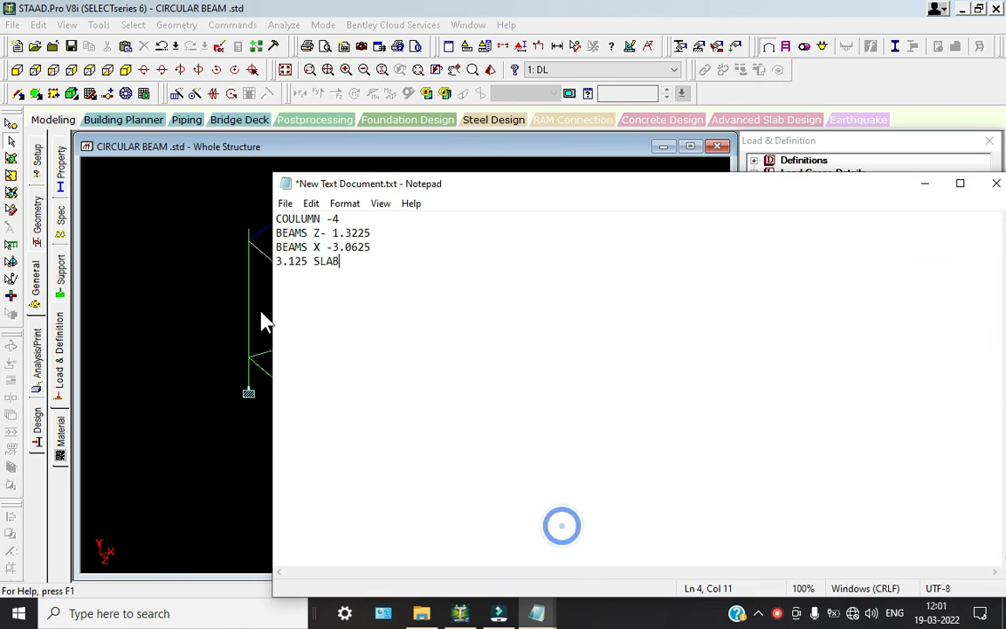
pyautogui.click(925, 183)
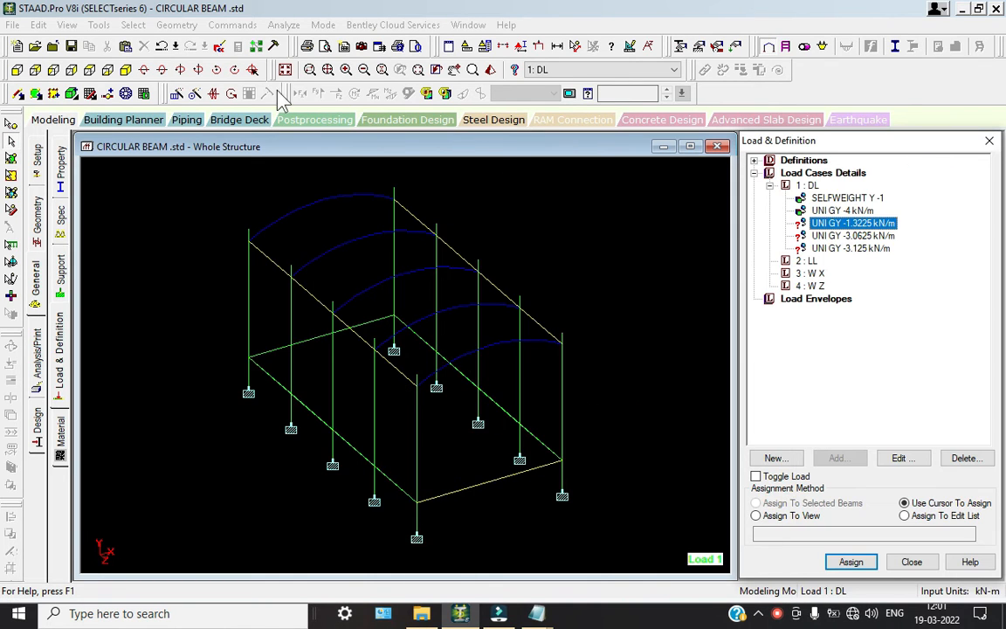
pyautogui.click(133, 25)
pyautogui.click(251, 308)
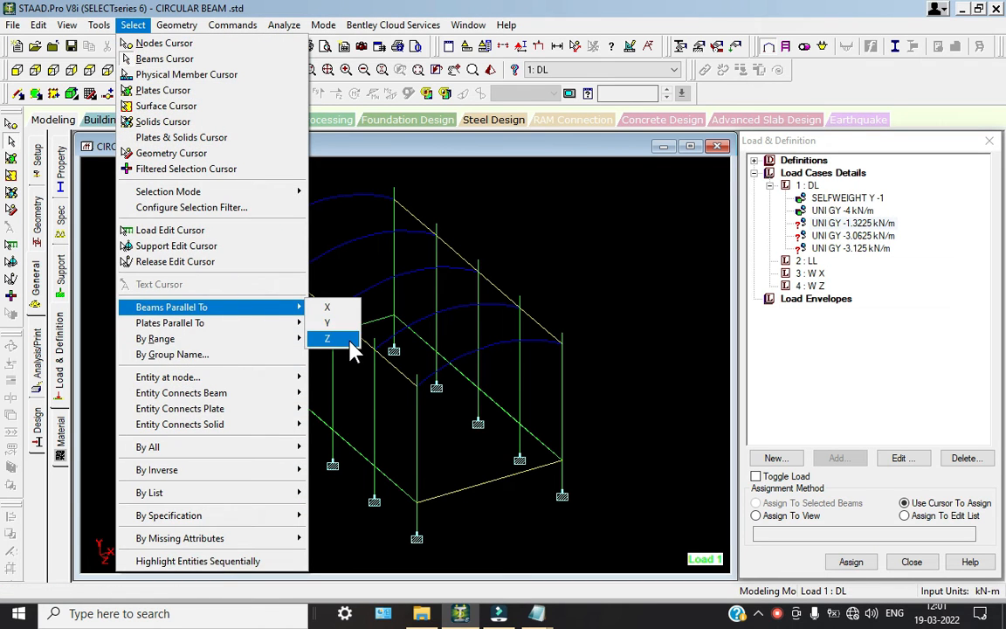
pyautogui.click(349, 342)
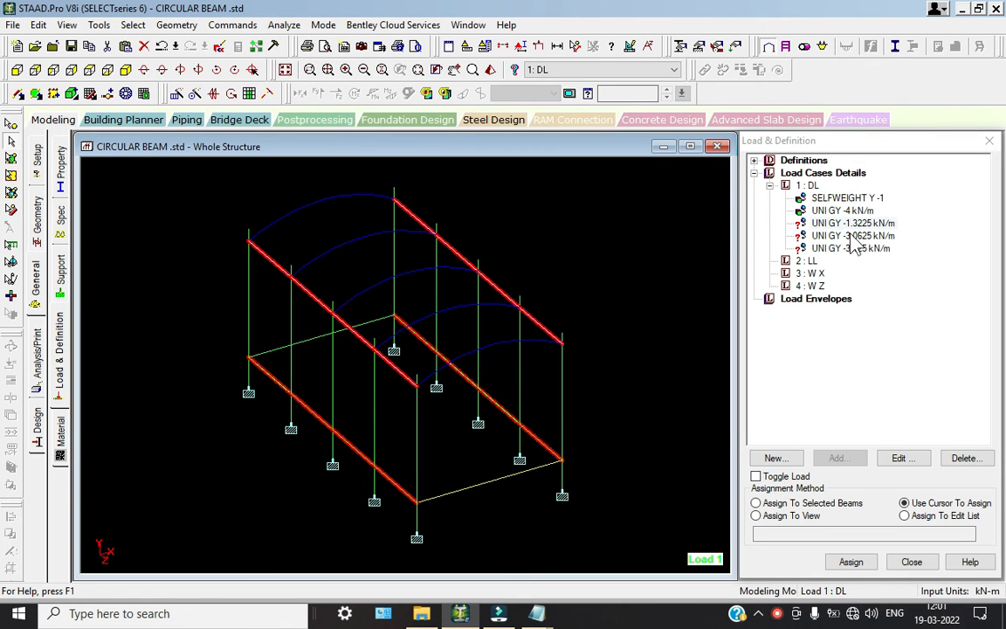
pyautogui.click(847, 224)
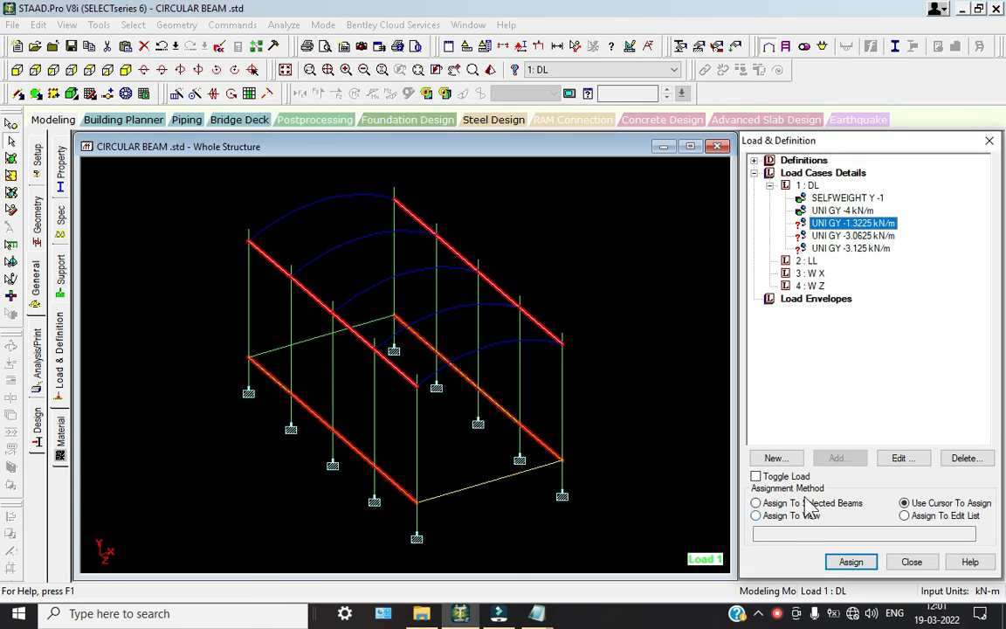
pyautogui.click(757, 503)
pyautogui.click(850, 562)
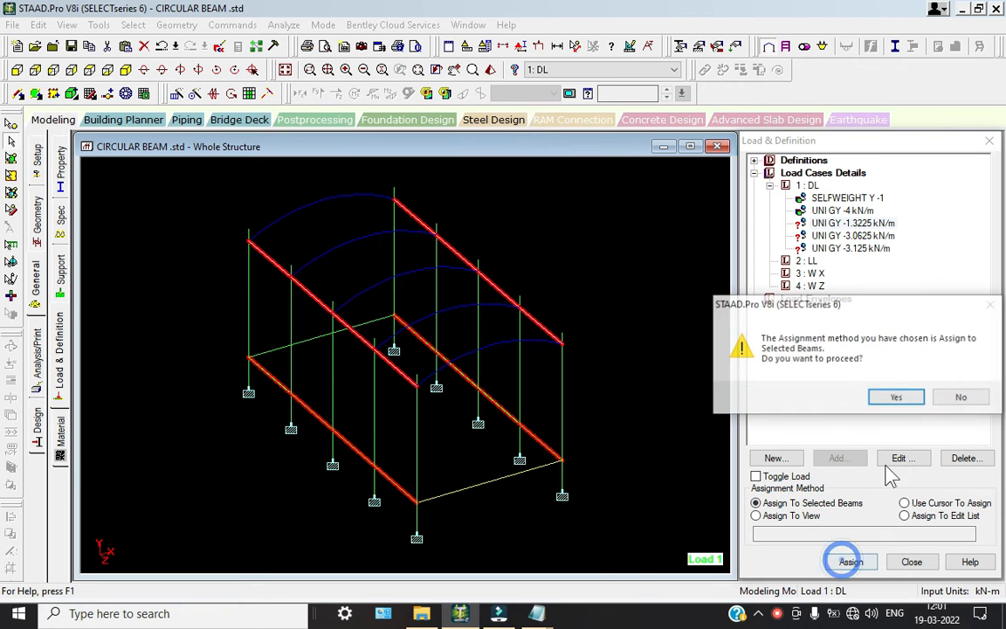
pyautogui.click(895, 396)
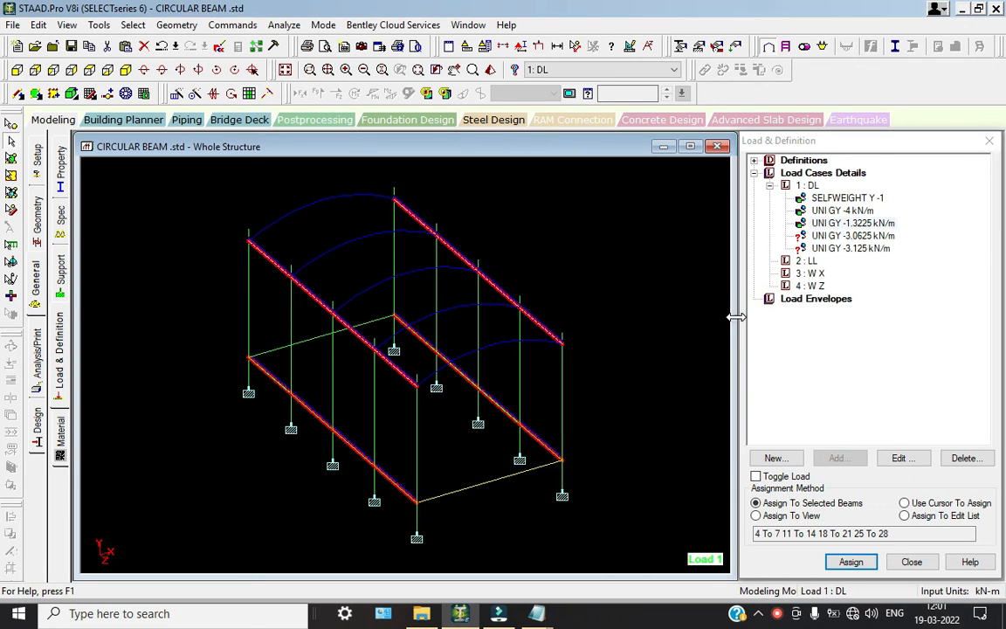
# Assign the UNI GY -3.0625 kN/m load to all beams parallel to X, including the circular beams, and clear the selection
pyautogui.click(851, 236)
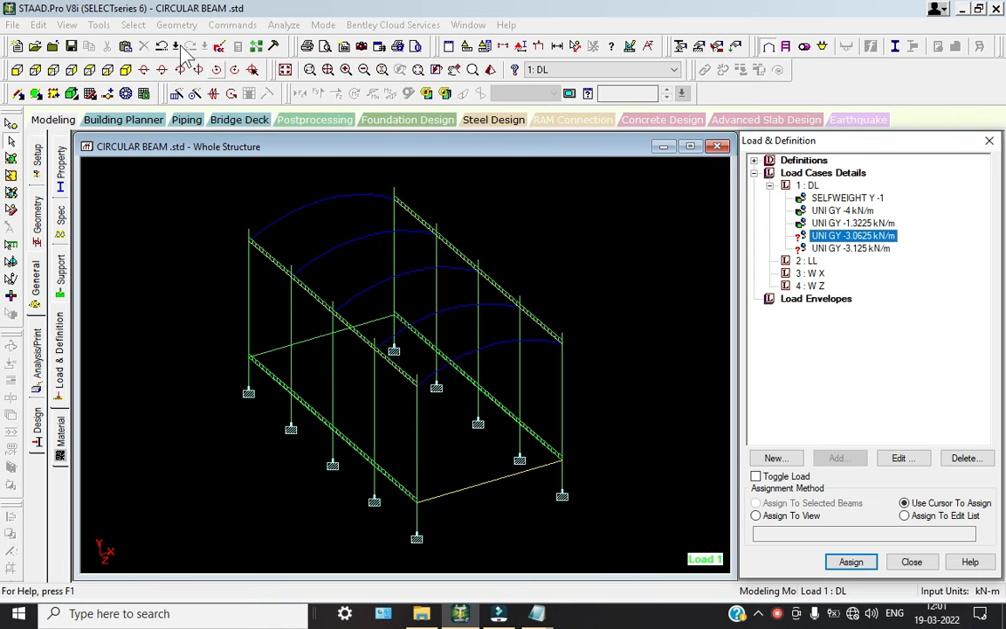
pyautogui.click(132, 24)
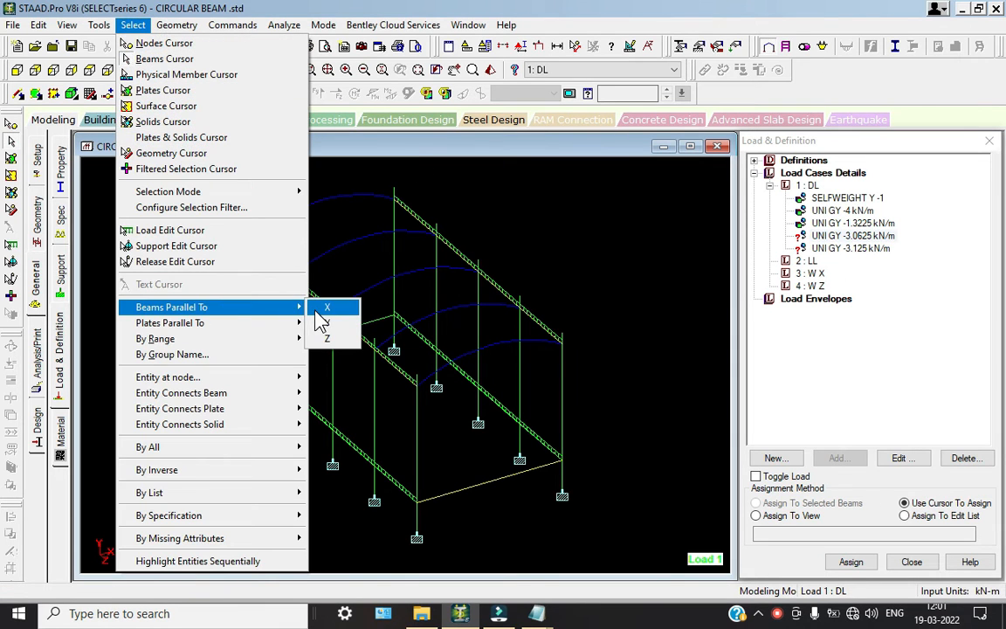
pyautogui.click(317, 309)
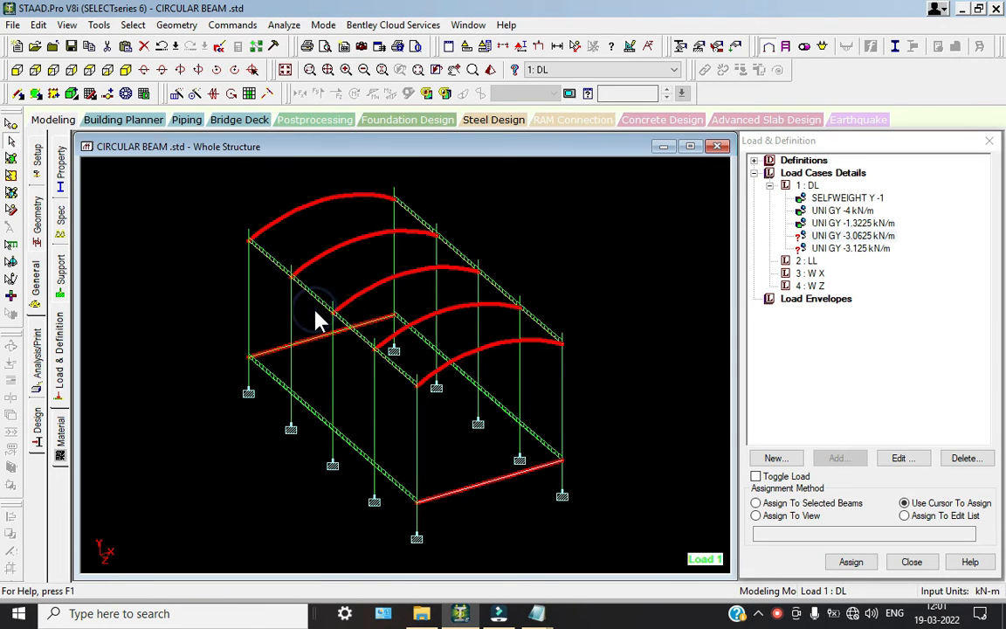
pyautogui.click(794, 504)
pyautogui.click(850, 561)
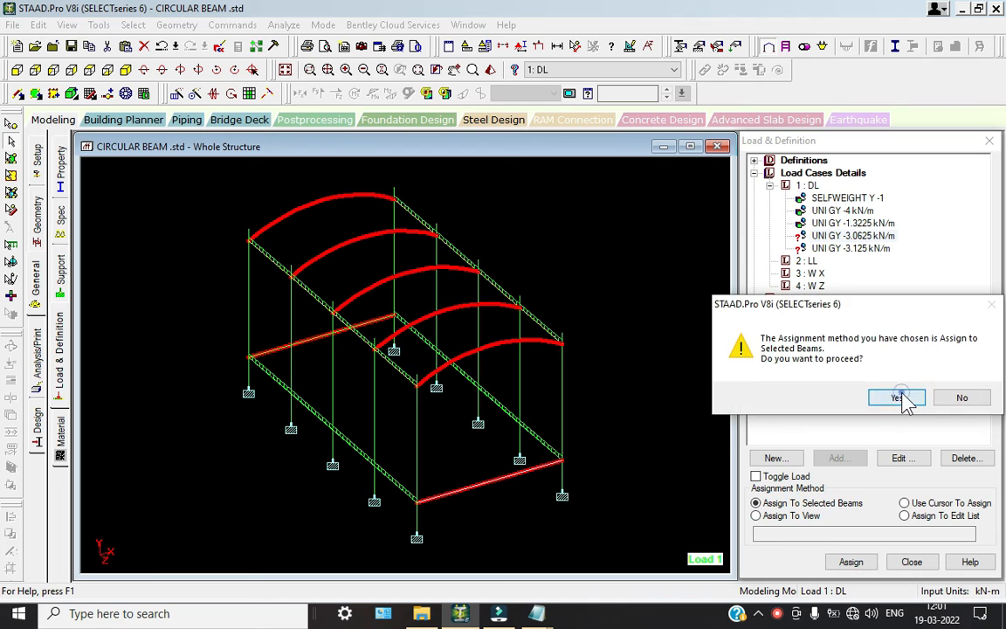
pyautogui.click(897, 397)
pyautogui.click(627, 330)
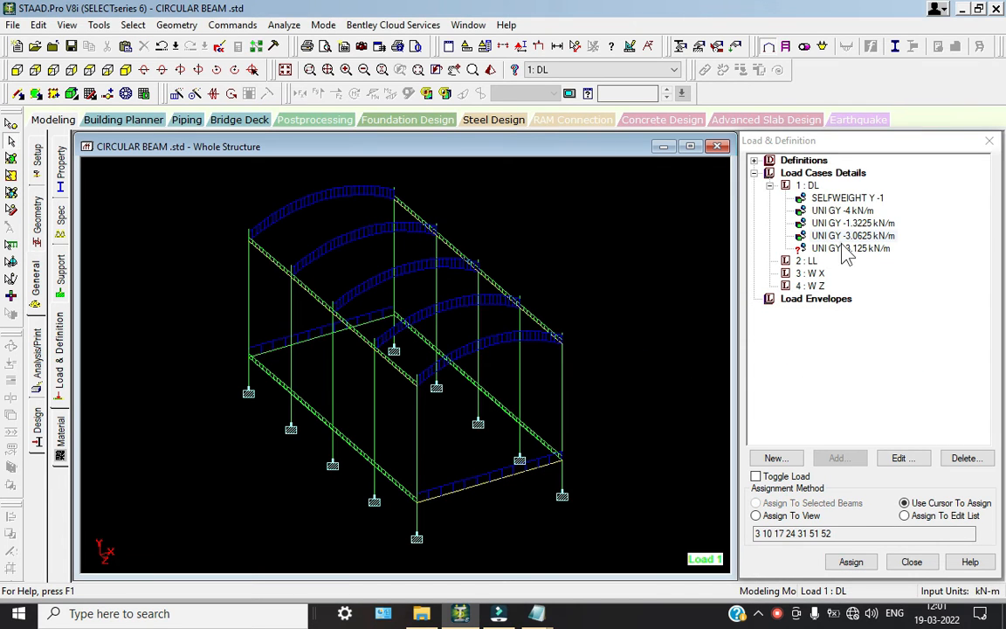
# Assign the UNI GY -3.125 kN/m slab load to the whole structure in view
pyautogui.click(843, 248)
pyautogui.click(796, 516)
pyautogui.click(850, 561)
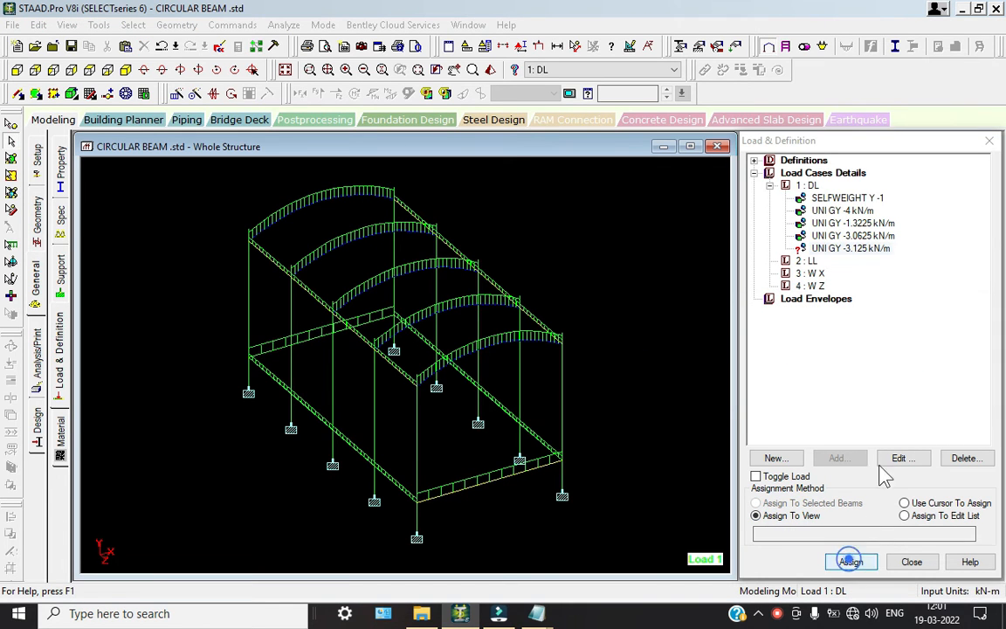
pyautogui.click(896, 396)
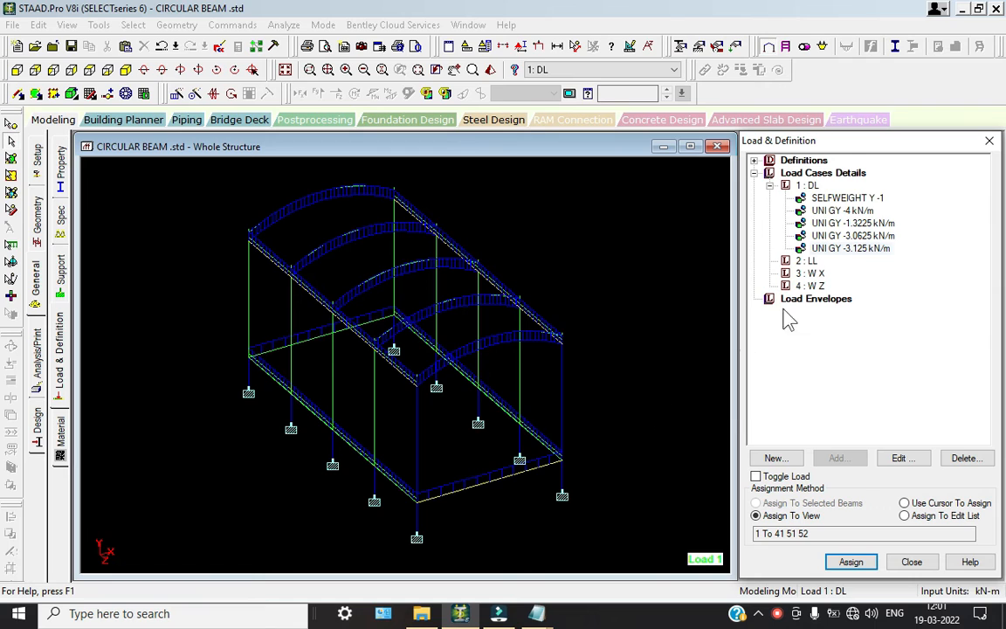
# Review the member assignments of the four uniform loads in the DL case one by one
pyautogui.click(851, 250)
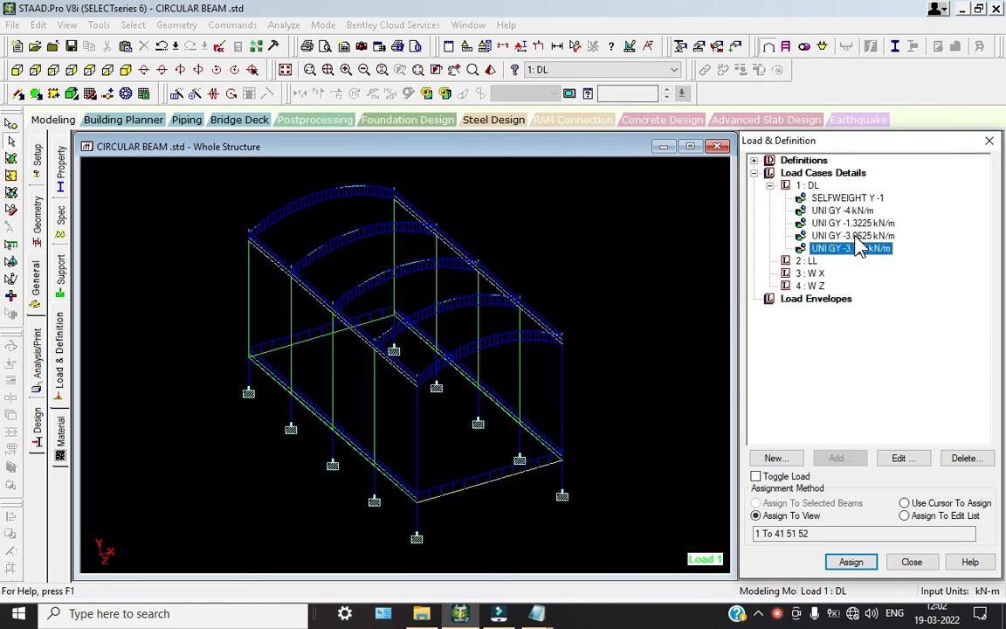
pyautogui.click(854, 235)
pyautogui.click(853, 222)
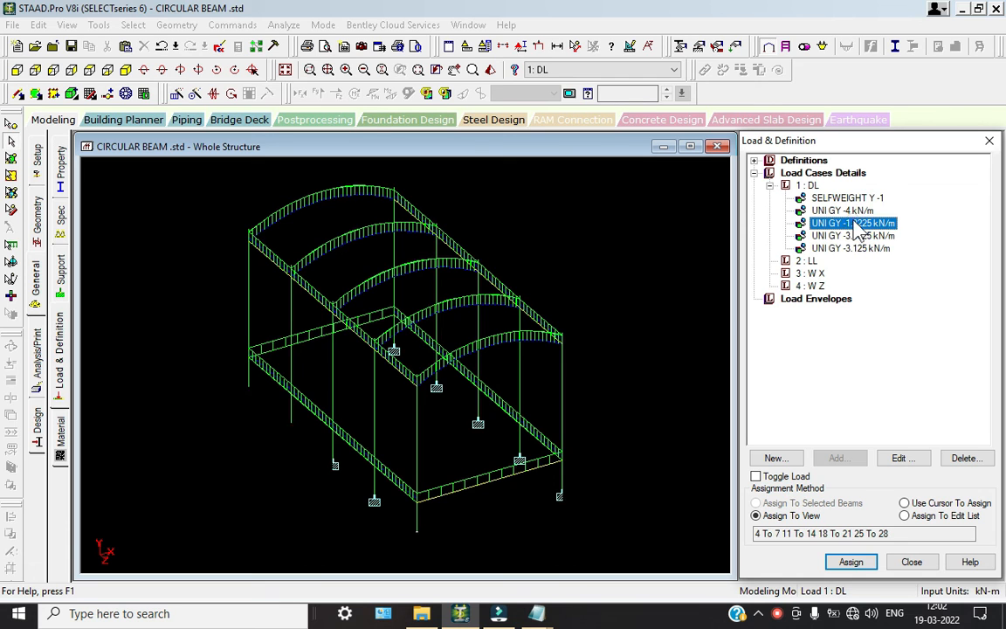
pyautogui.click(842, 211)
pyautogui.click(622, 258)
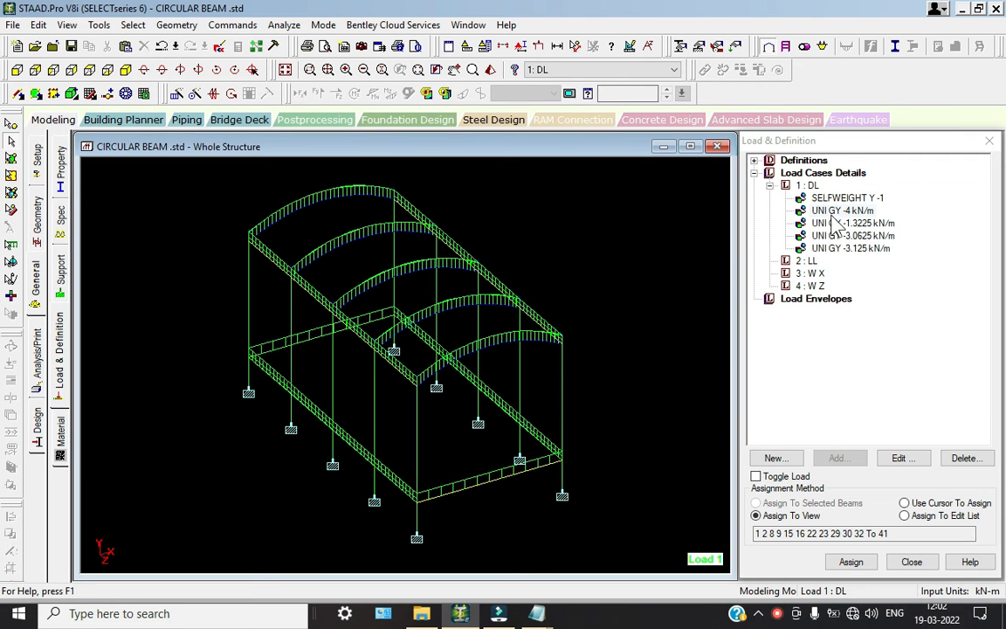
# Add a Global Y floor load of -4 kN/m2 to the LL case with a Y range of 0 to 10 m
pyautogui.click(807, 261)
pyautogui.click(838, 458)
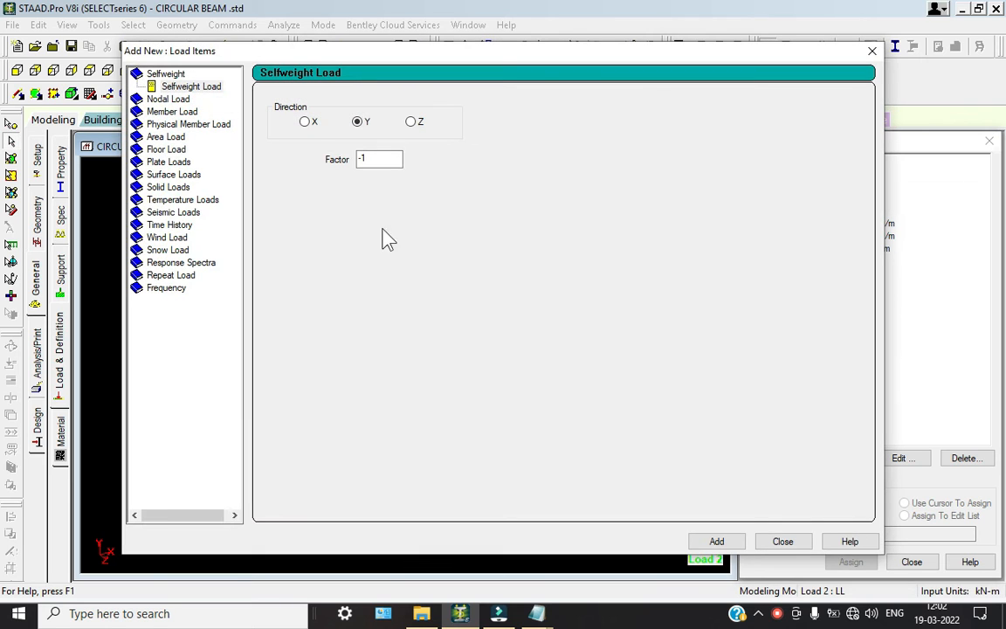
pyautogui.click(166, 150)
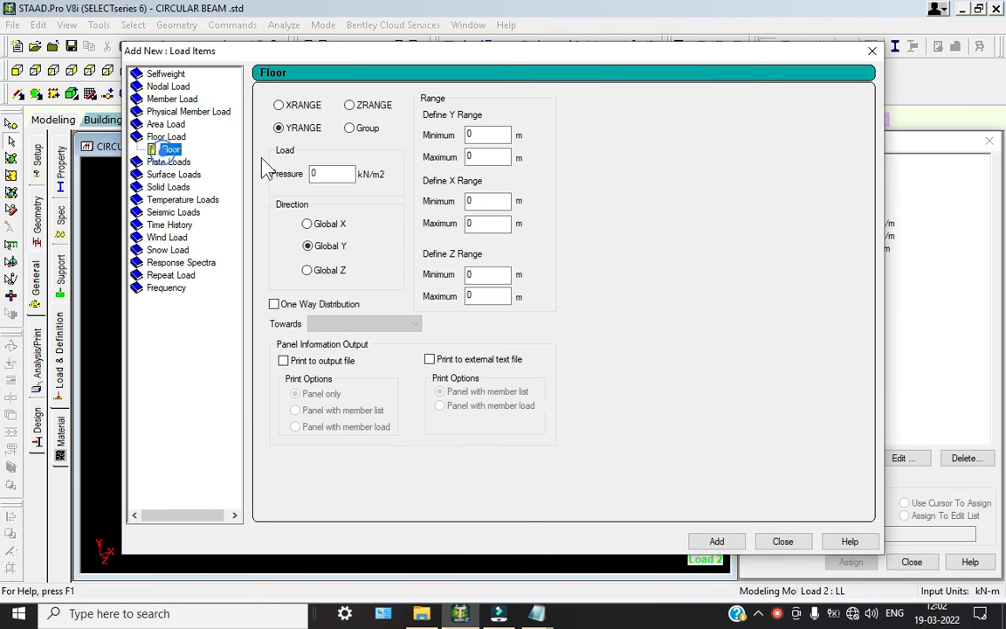
pyautogui.click(330, 173)
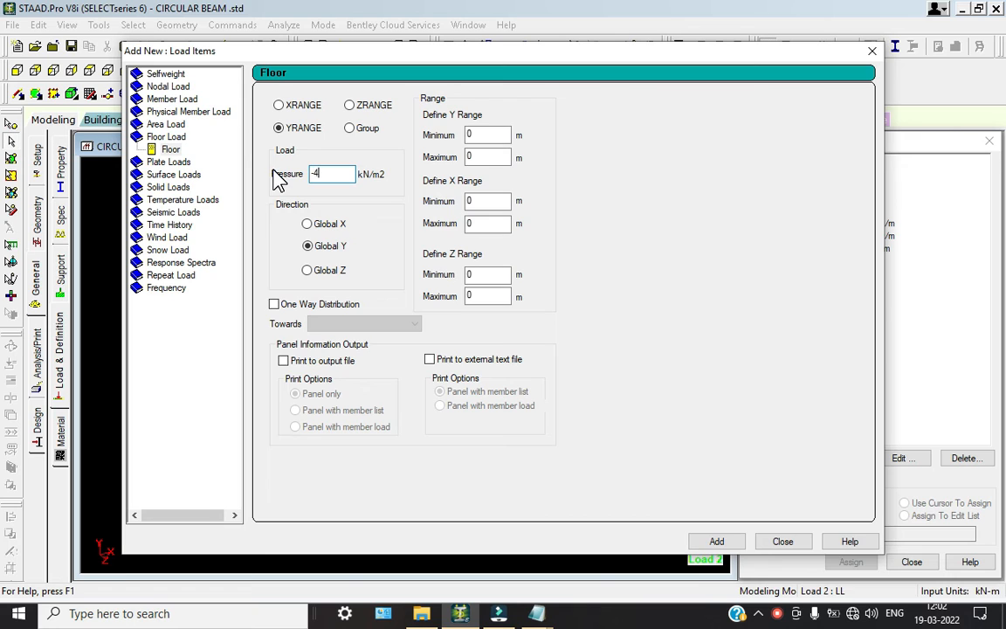
pyautogui.write('-4')
pyautogui.click(478, 133)
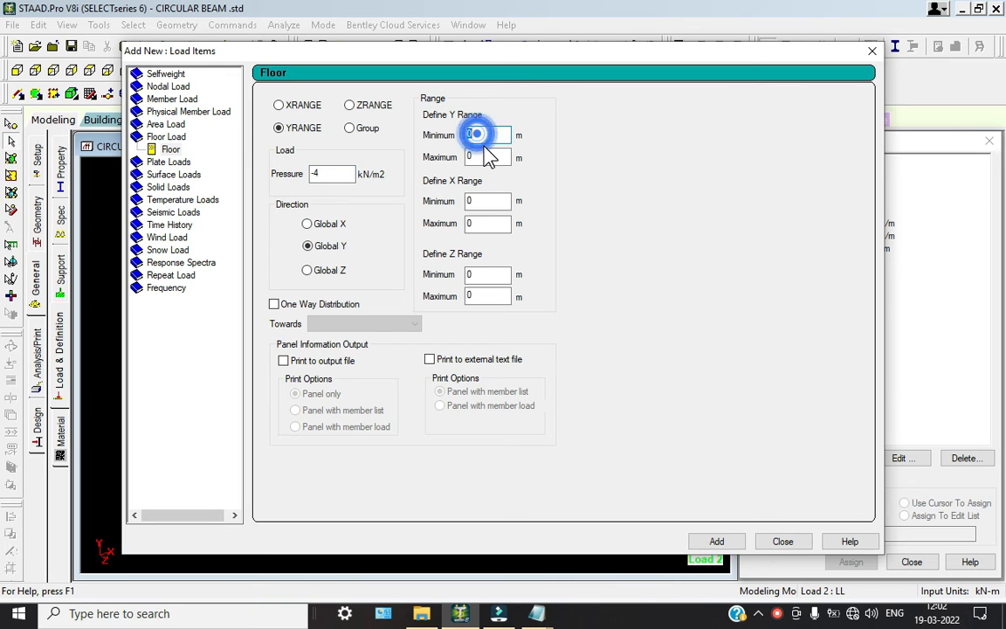
pyautogui.click(489, 158)
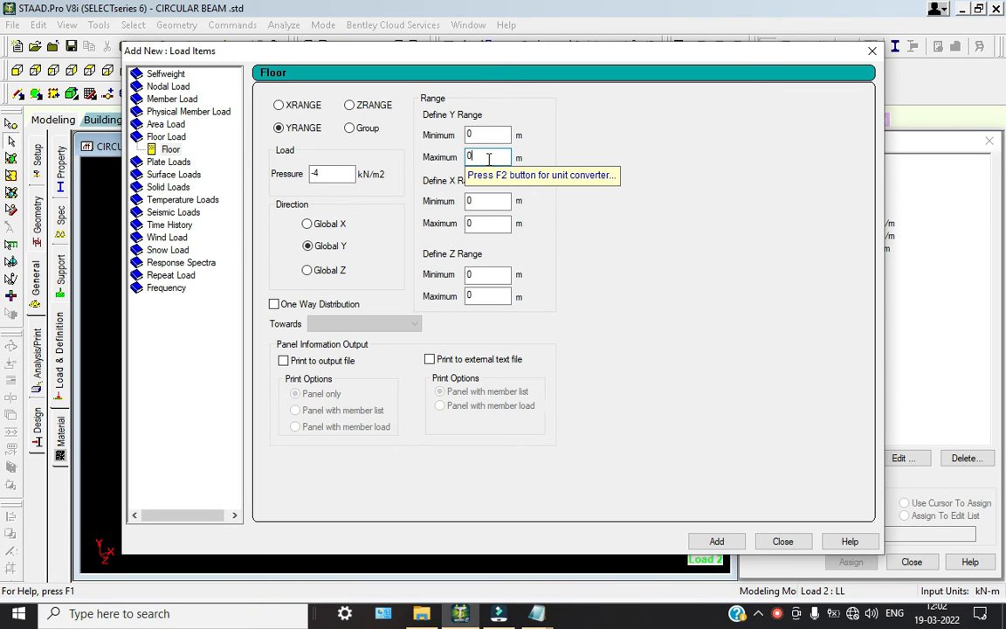
pyautogui.write('10')
pyautogui.click(723, 542)
pyautogui.click(783, 541)
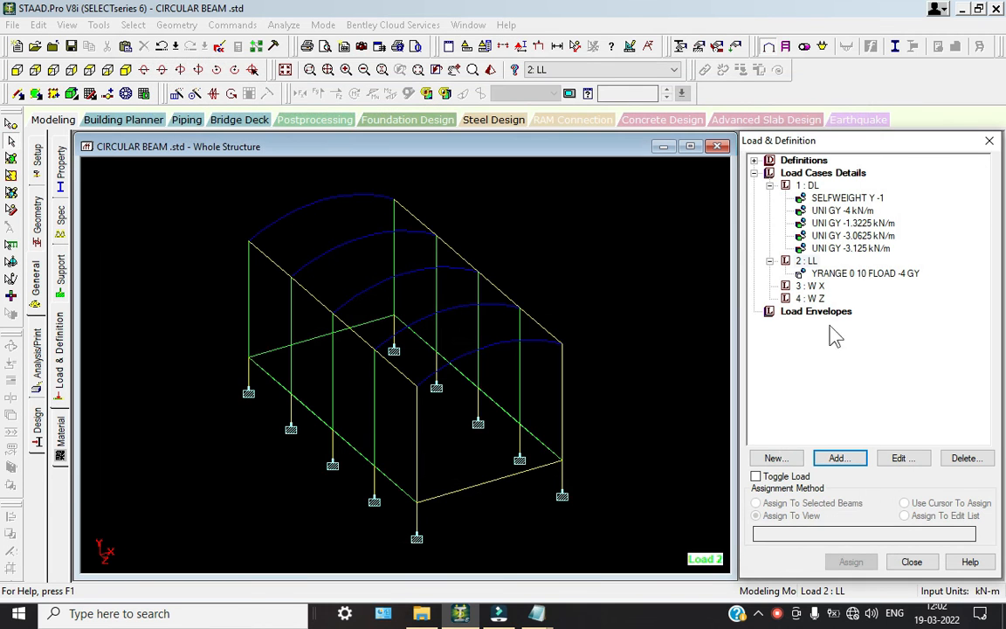
# Set the maximum Y range of the LL floor load to 0 m
pyautogui.click(840, 273)
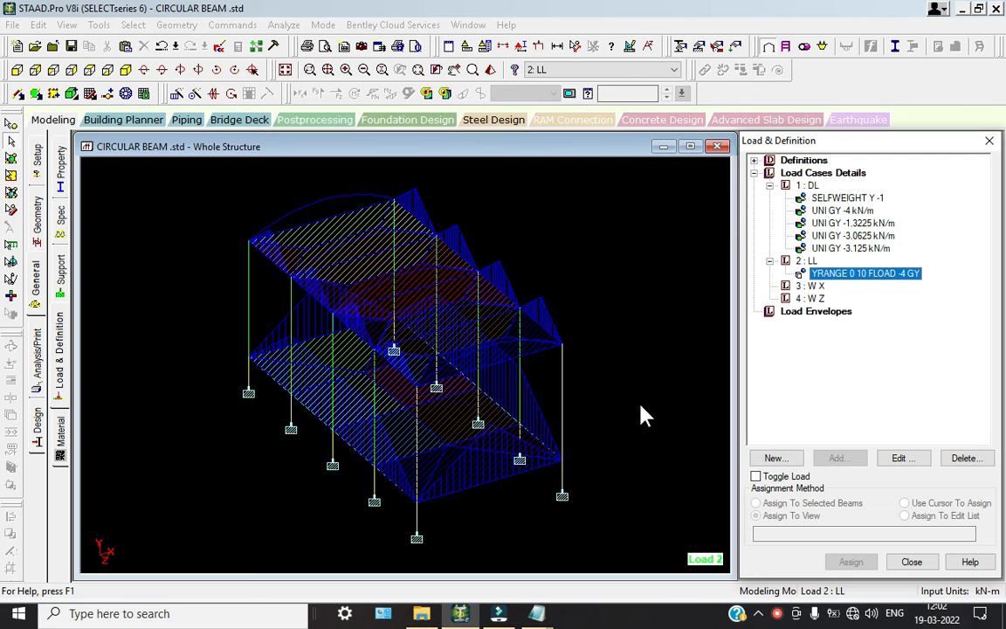
pyautogui.doubleClick(870, 273)
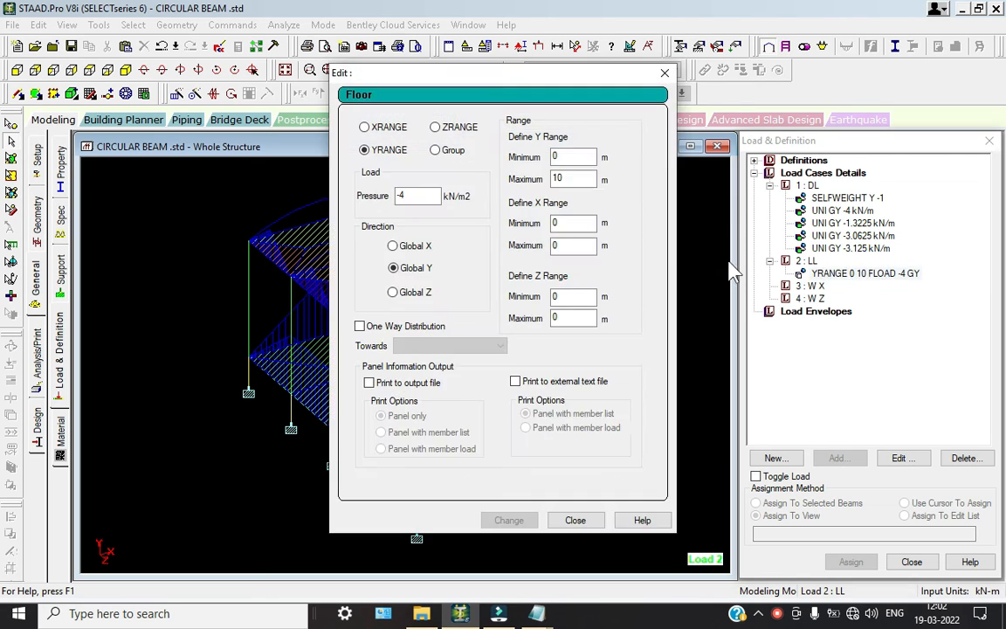
pyautogui.doubleClick(585, 179)
pyautogui.write('0')
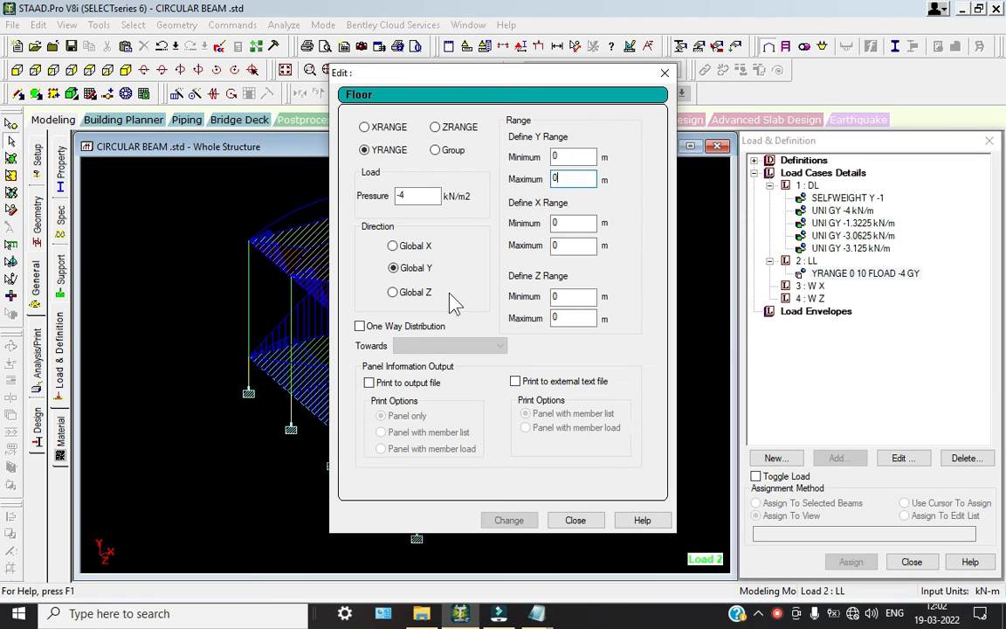
pyautogui.click(515, 519)
pyautogui.click(575, 521)
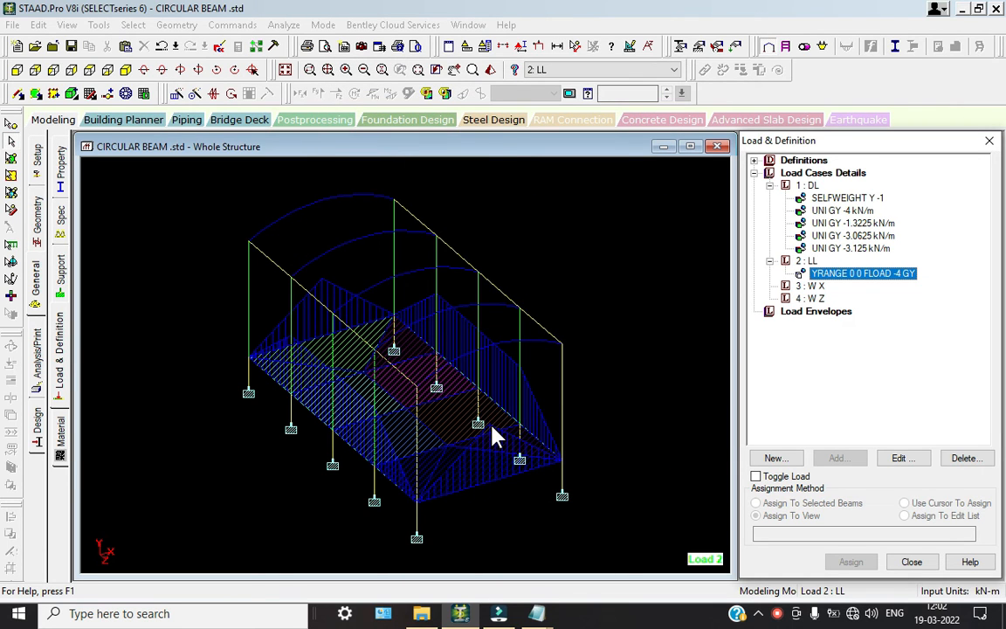
# Add an X (Windward Face) wind load of type 1 to the W X case with factor 1 and Y range 0 to 10 m
pyautogui.click(811, 286)
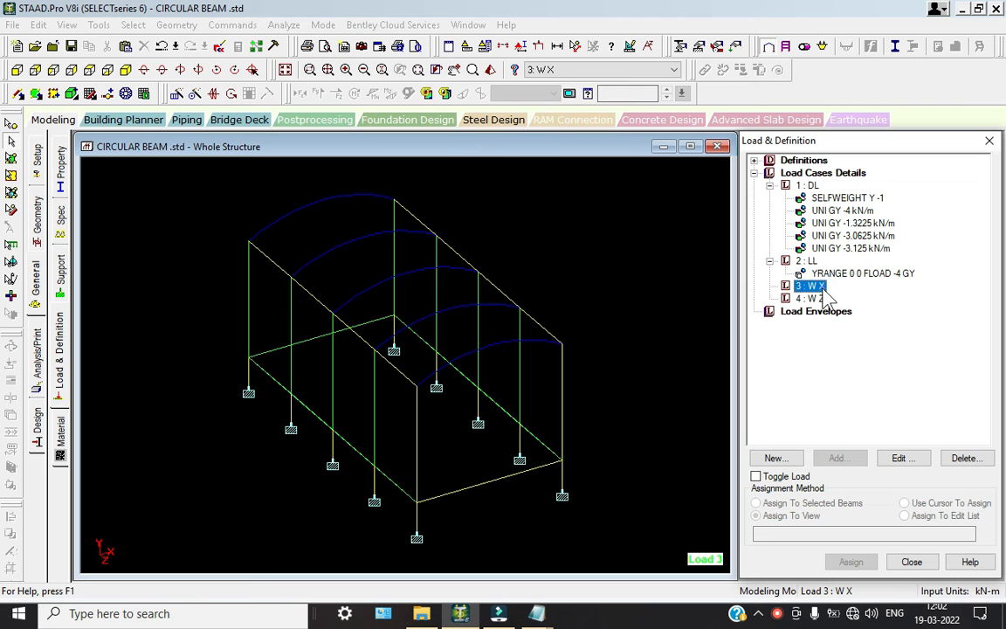
pyautogui.click(840, 458)
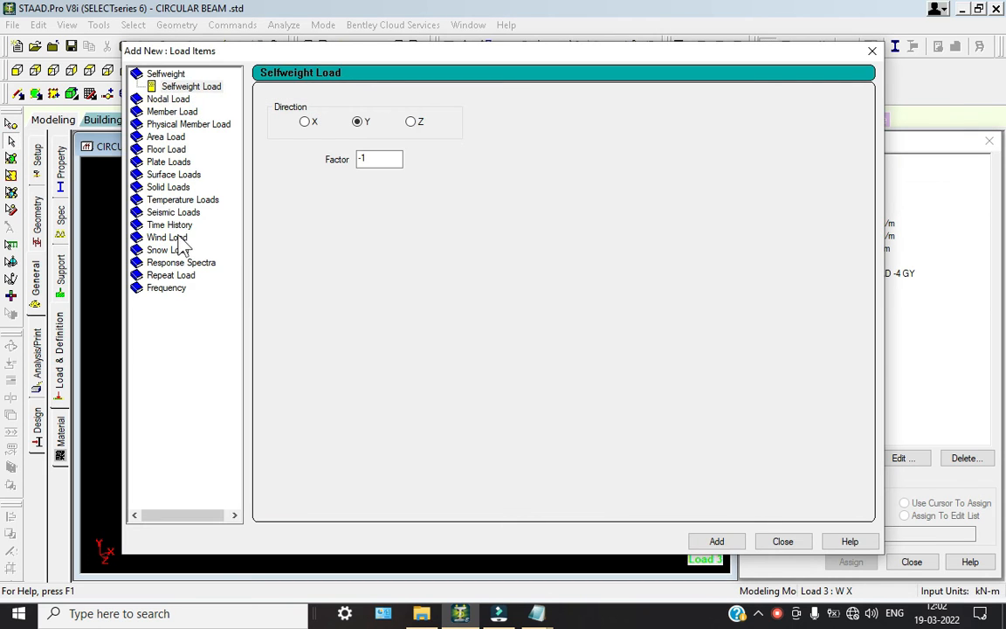
pyautogui.click(178, 239)
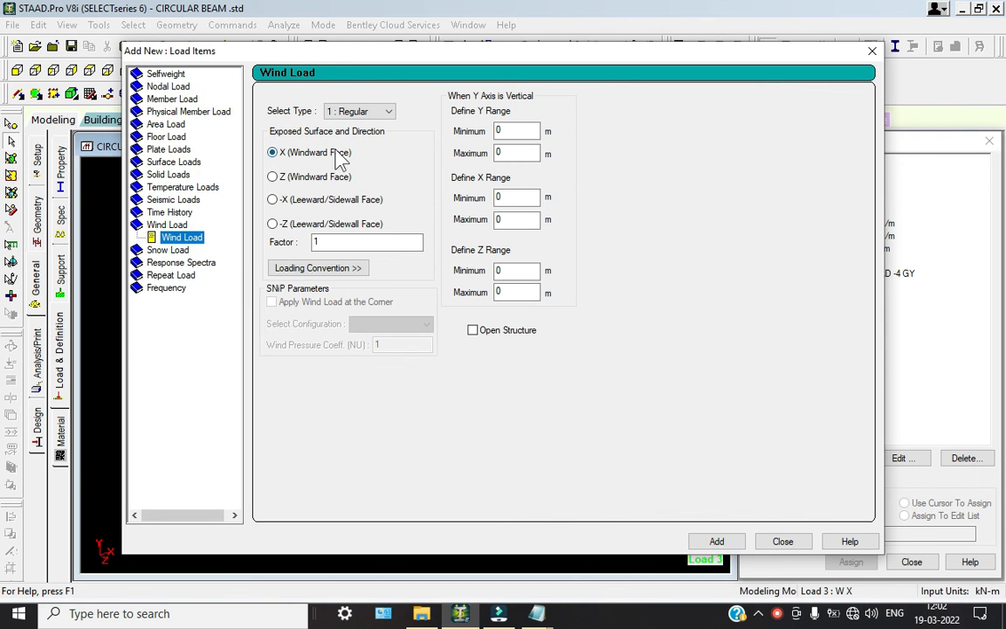
pyautogui.doubleClick(515, 152)
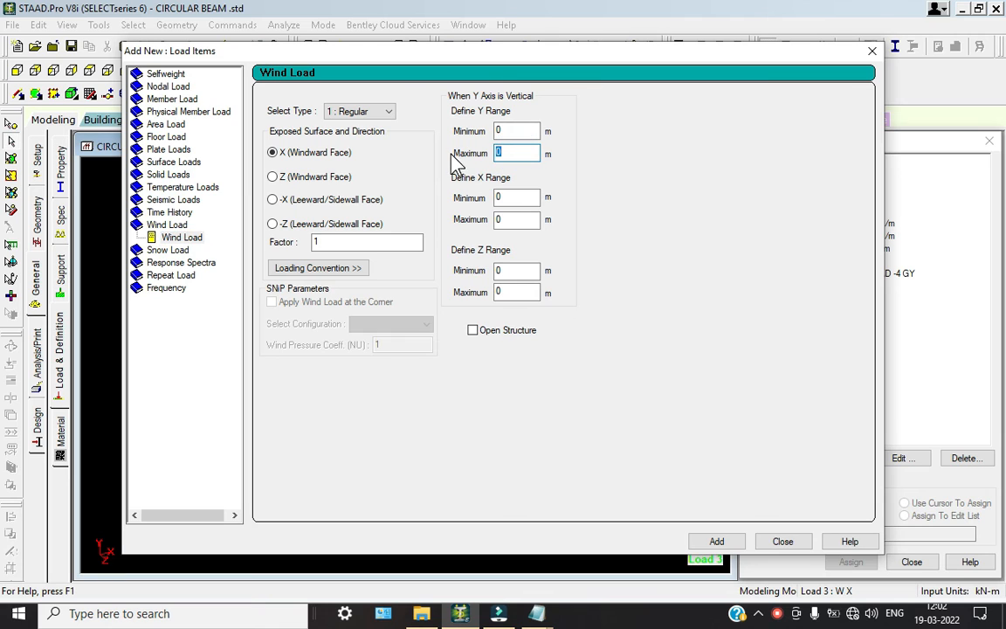
pyautogui.click(716, 541)
# Add a second X (Windward Face) wind load to the W X case with factor -1
pyautogui.click(314, 244)
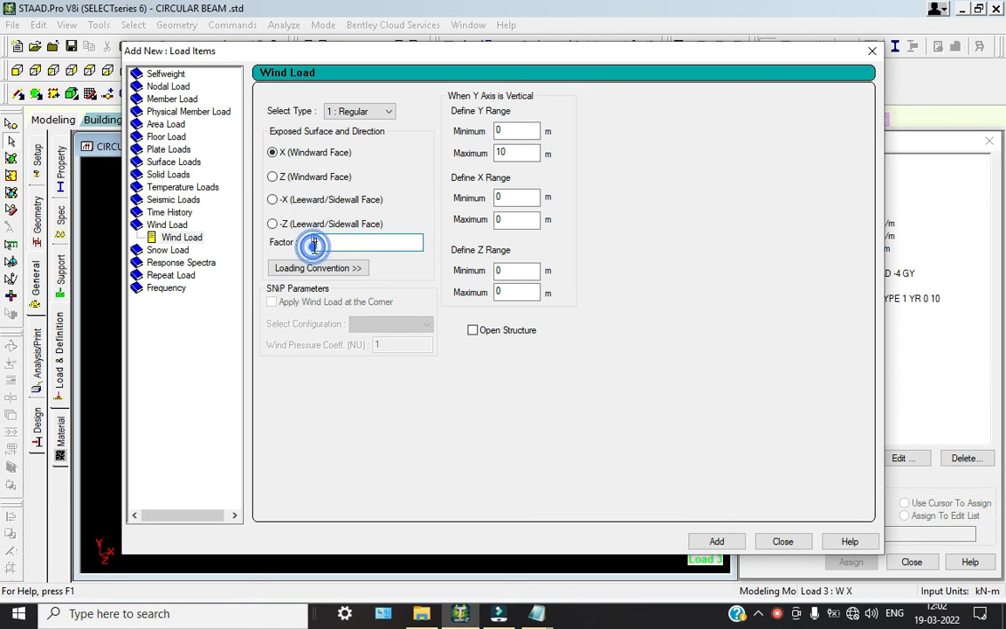
pyautogui.write('-')
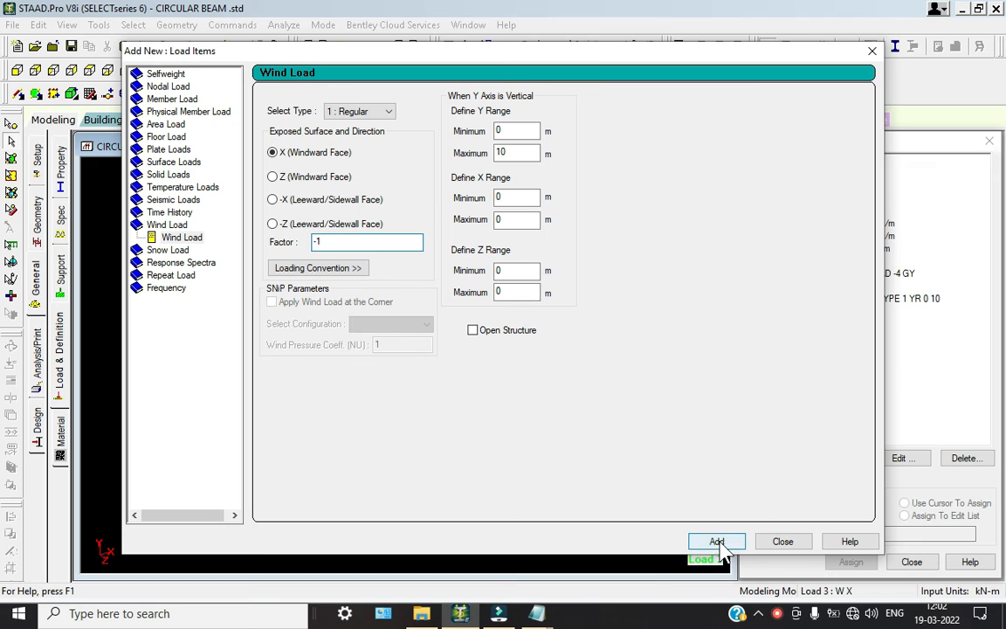
pyautogui.click(716, 540)
# Add two -X (Leeward/Sidewall Face) wind loads to the W X case with factors -1 and 1 and Y range 0 to 10 m
pyautogui.click(272, 200)
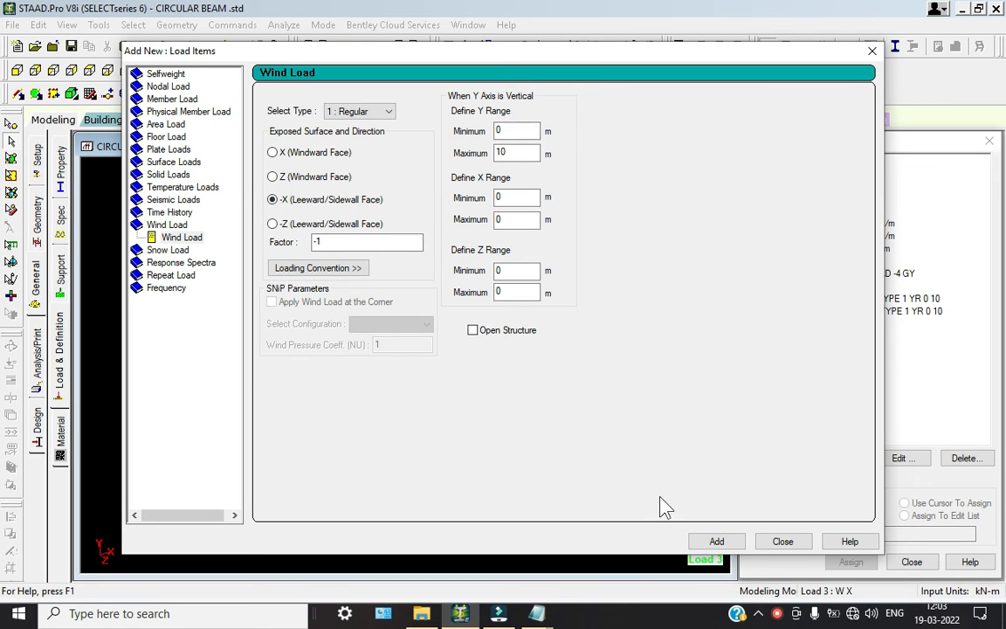
pyautogui.click(715, 540)
pyautogui.moveTo(332, 241); pyautogui.dragTo(236, 234)
pyautogui.write('1')
pyautogui.click(715, 540)
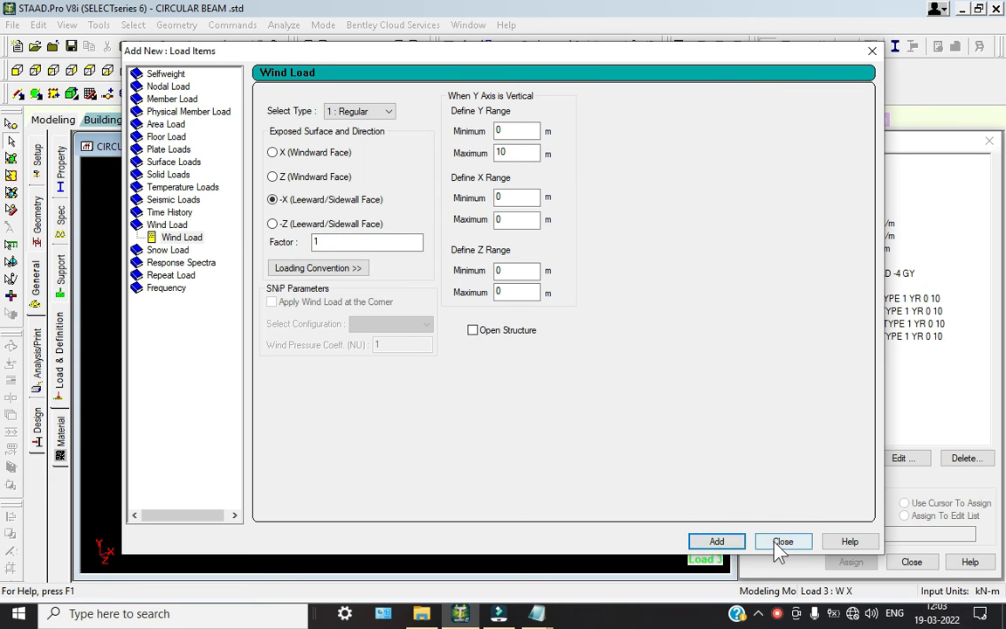
pyautogui.click(779, 540)
# Add two Z (Windward Face) type 1 wind loads to the W Z case with factors 1 and -1 and Y range 0 to 10 m
pyautogui.click(809, 350)
pyautogui.click(840, 458)
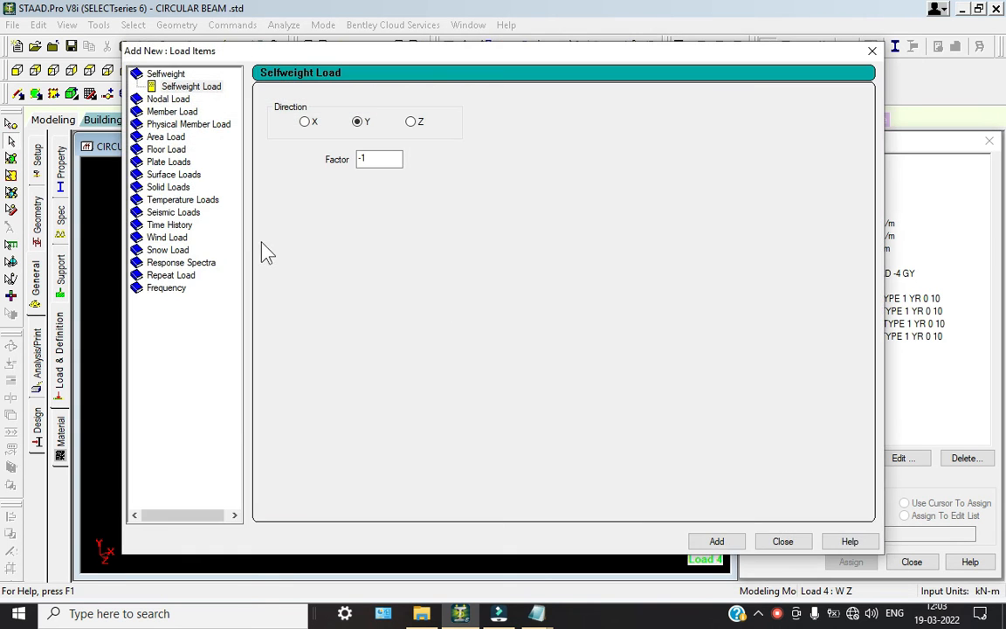
pyautogui.click(165, 237)
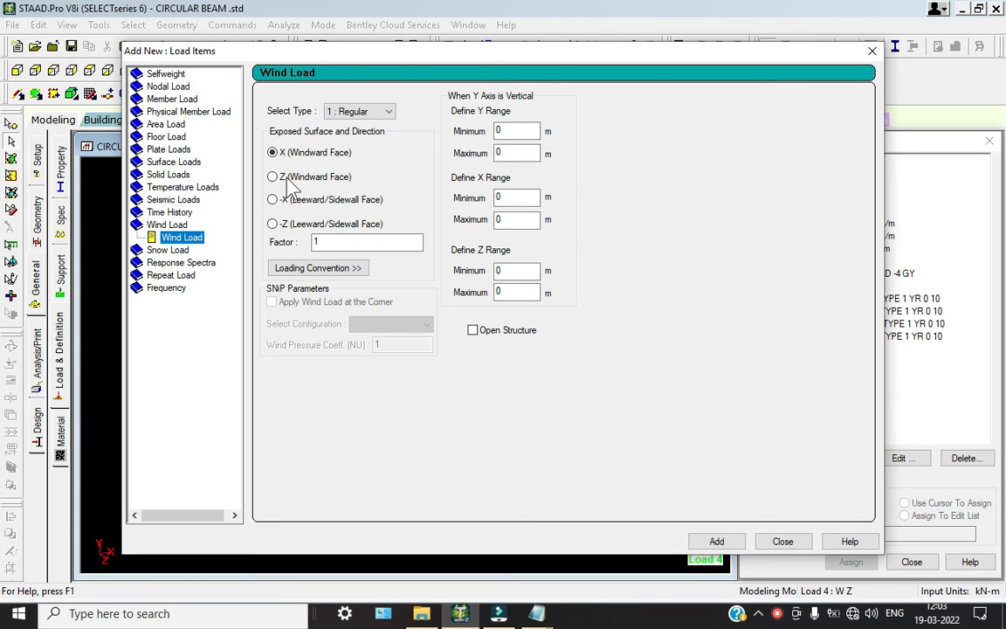
pyautogui.click(273, 176)
pyautogui.click(516, 153)
pyautogui.write('1')
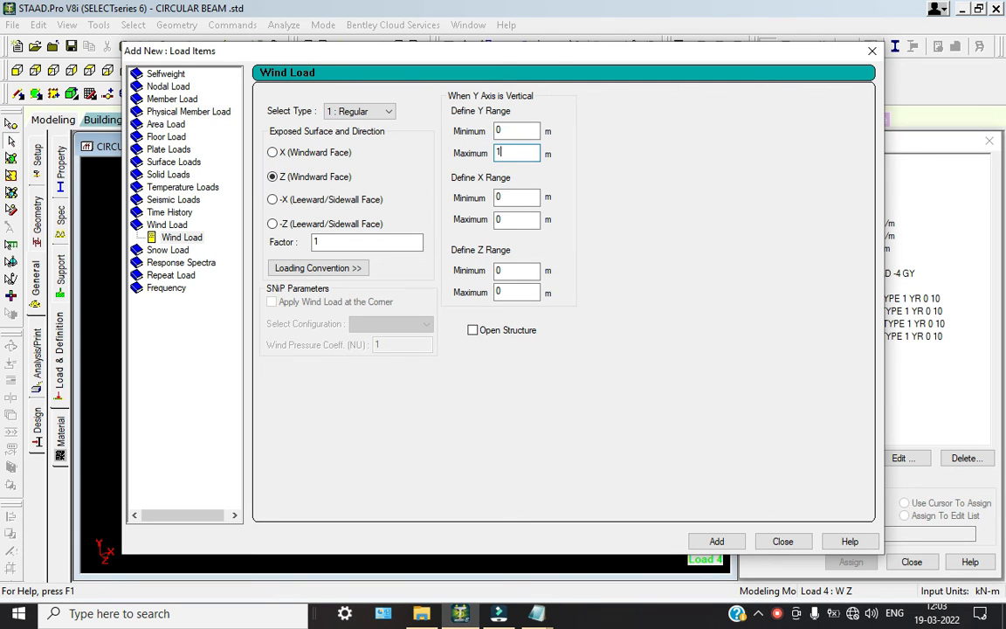
pyautogui.write('0')
pyautogui.click(715, 541)
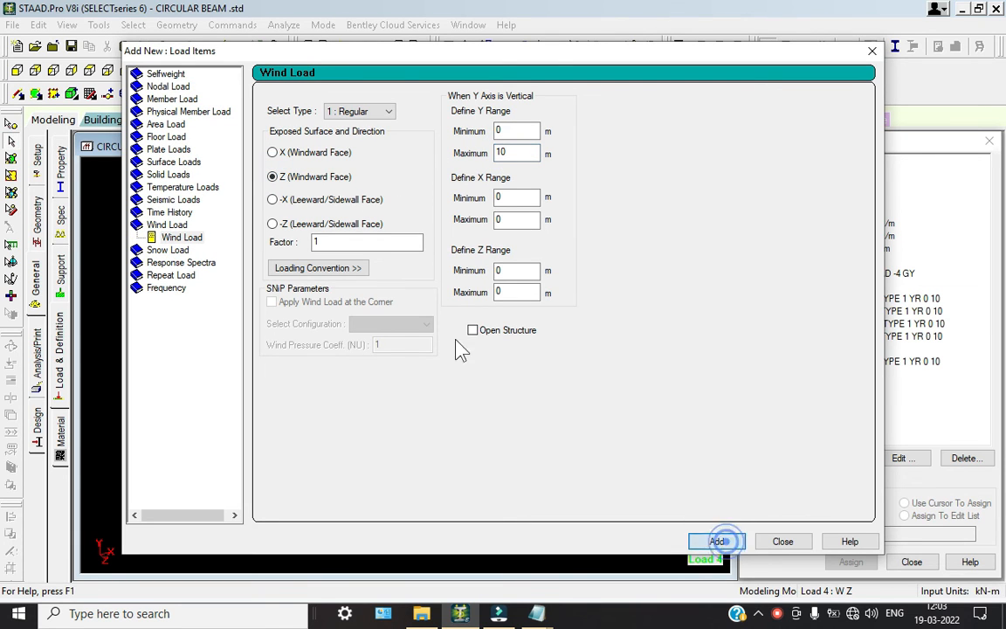
pyautogui.click(316, 245)
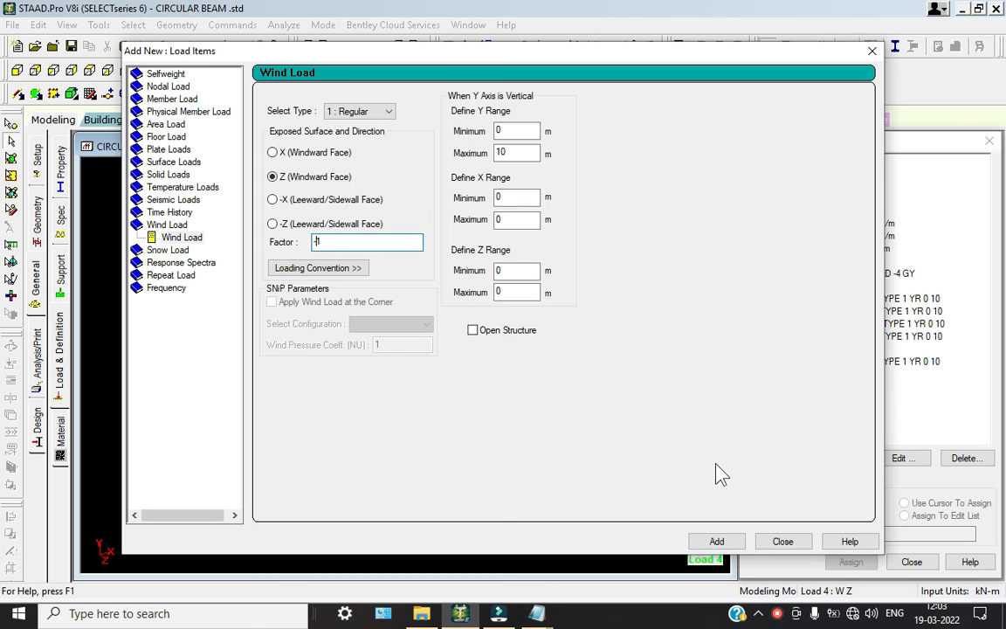
pyautogui.click(716, 541)
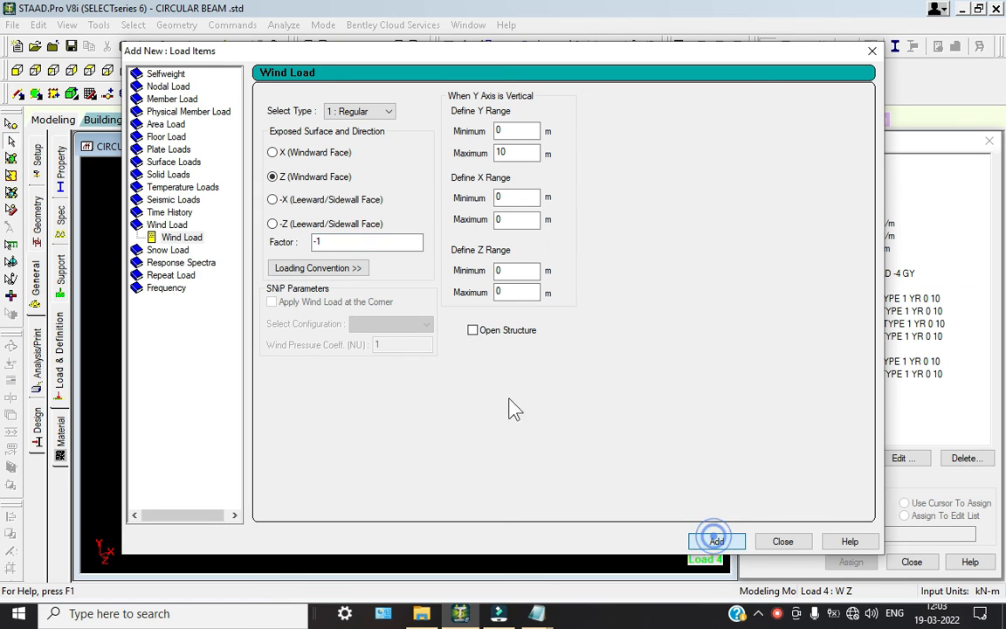
# Add two -Z (Leeward/Sidewall Face) wind loads to the W Z case with factors -1 and 1 and Y range 0 to 10 m
pyautogui.click(273, 224)
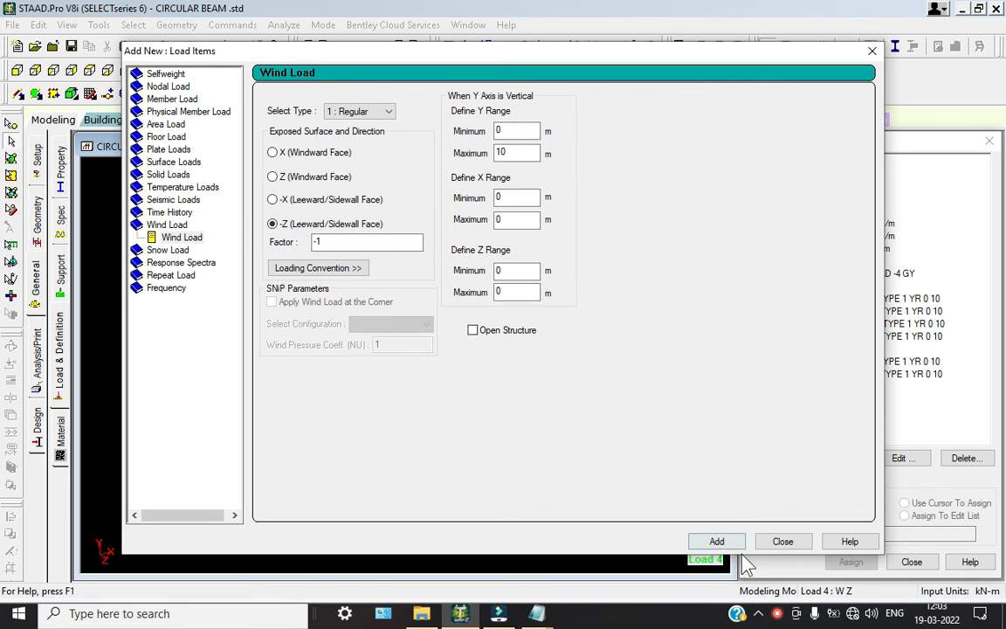
pyautogui.click(715, 542)
pyautogui.moveTo(343, 241); pyautogui.dragTo(272, 241)
pyautogui.write('1')
pyautogui.click(714, 541)
pyautogui.click(781, 541)
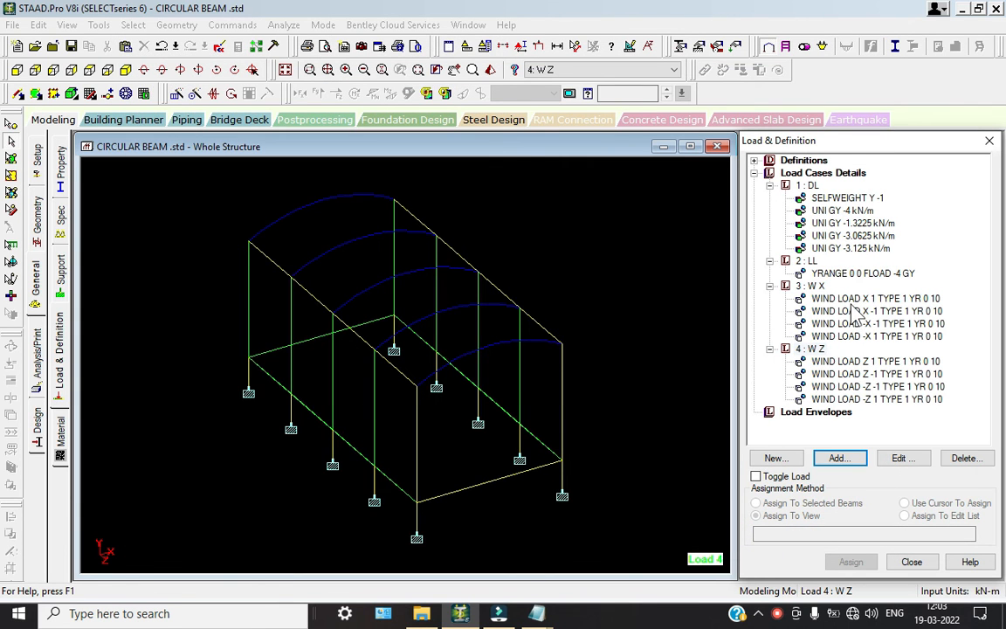
# Review how each wind load item of the W X and W Z cases acts on the frame
pyautogui.click(847, 299)
pyautogui.doubleClick(860, 311)
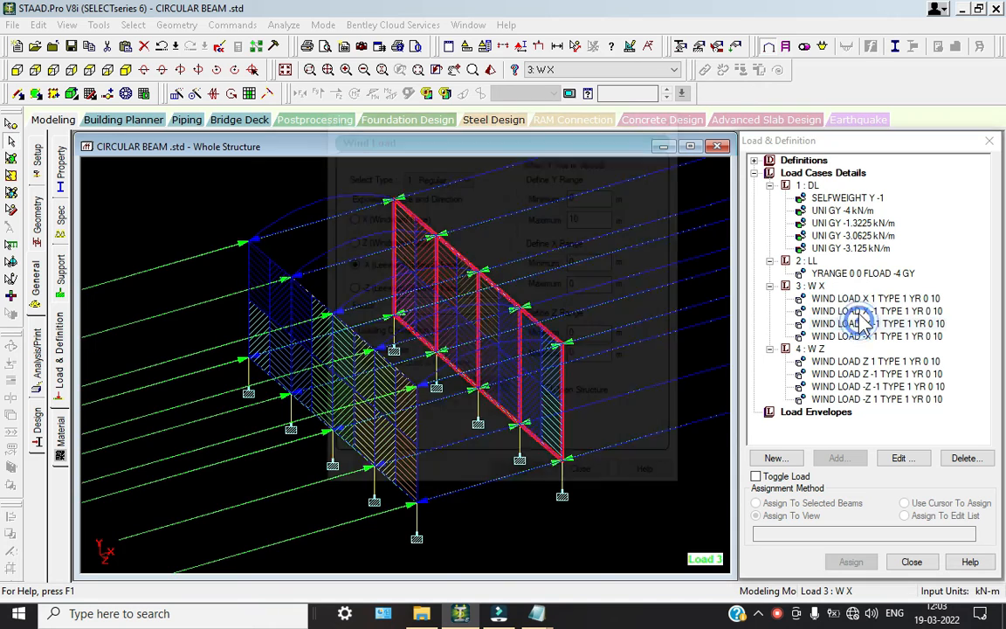
pyautogui.click(589, 474)
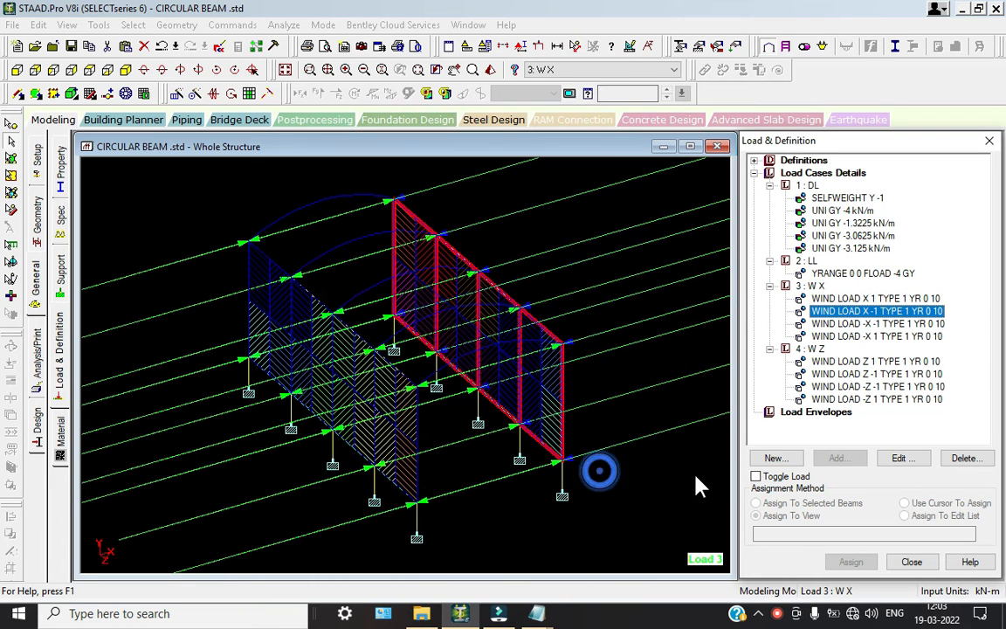
pyautogui.click(882, 323)
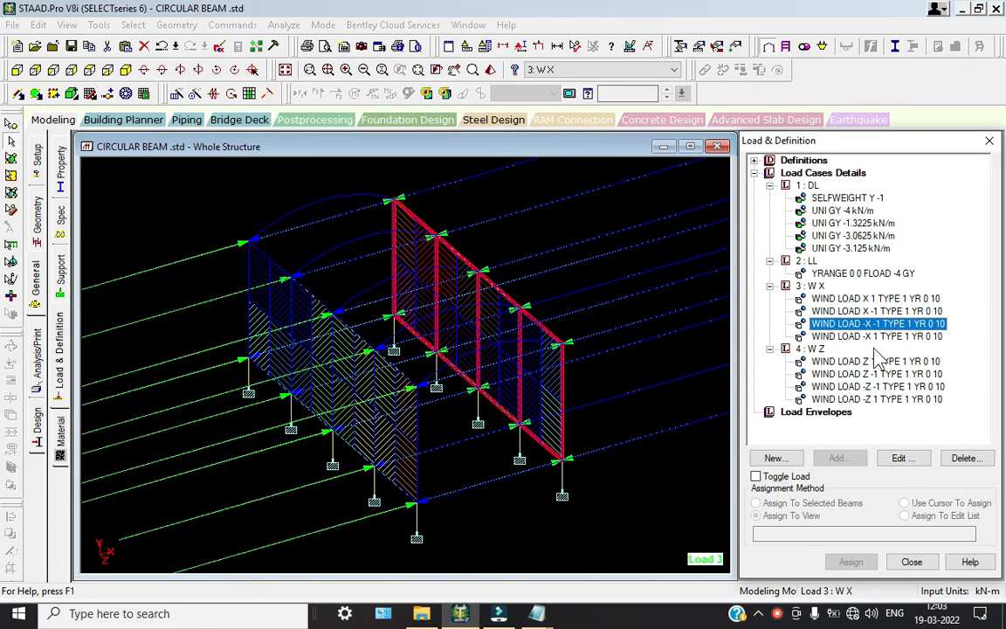
pyautogui.click(858, 335)
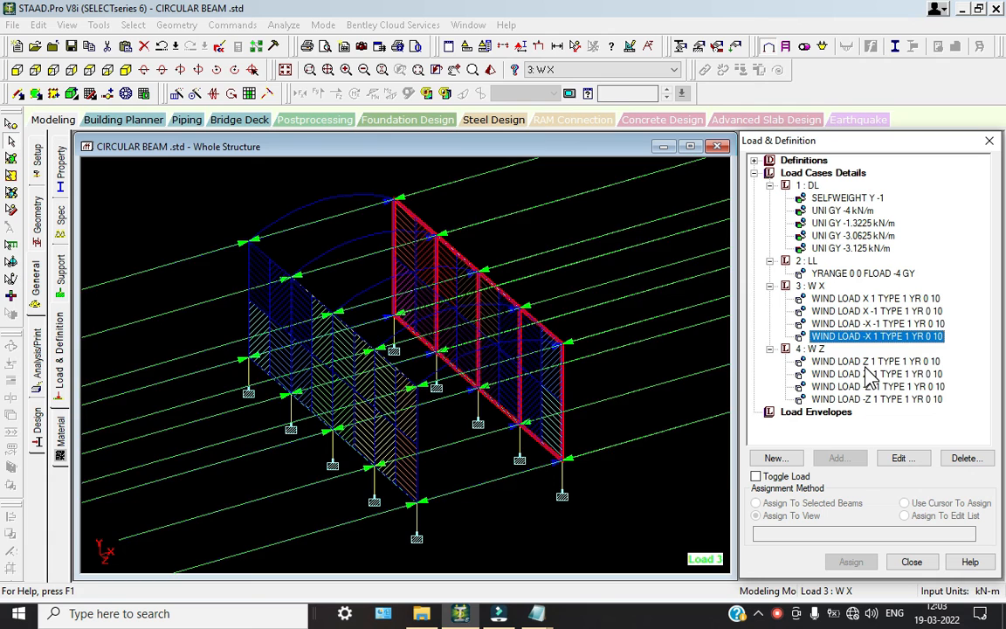
pyautogui.click(868, 362)
pyautogui.click(871, 376)
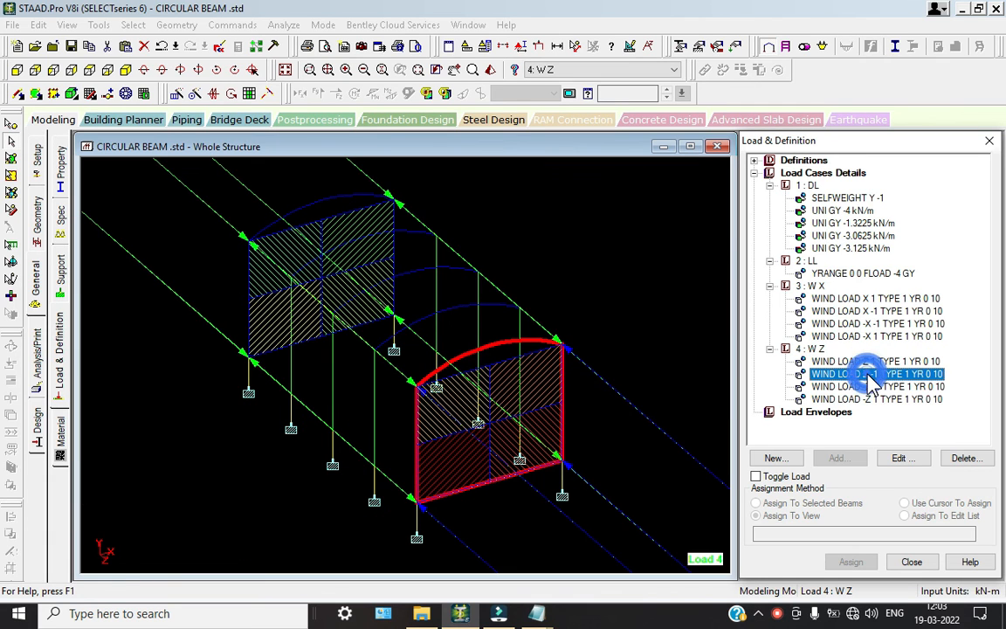
pyautogui.click(868, 387)
pyautogui.click(867, 400)
pyautogui.click(783, 610)
pyautogui.click(798, 566)
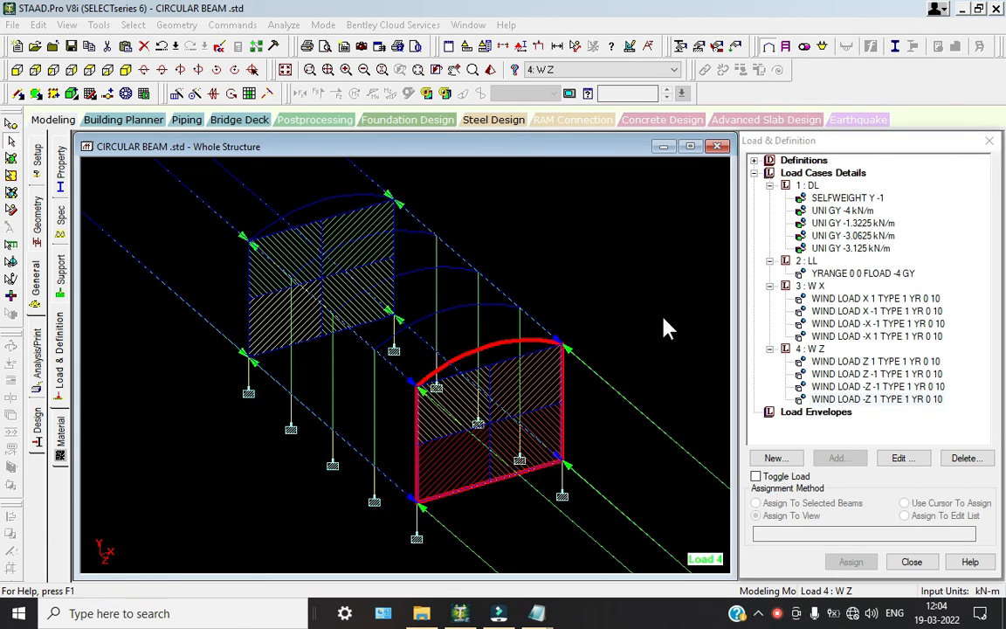
pyautogui.scroll(-3, 425, 259)
pyautogui.click(633, 324)
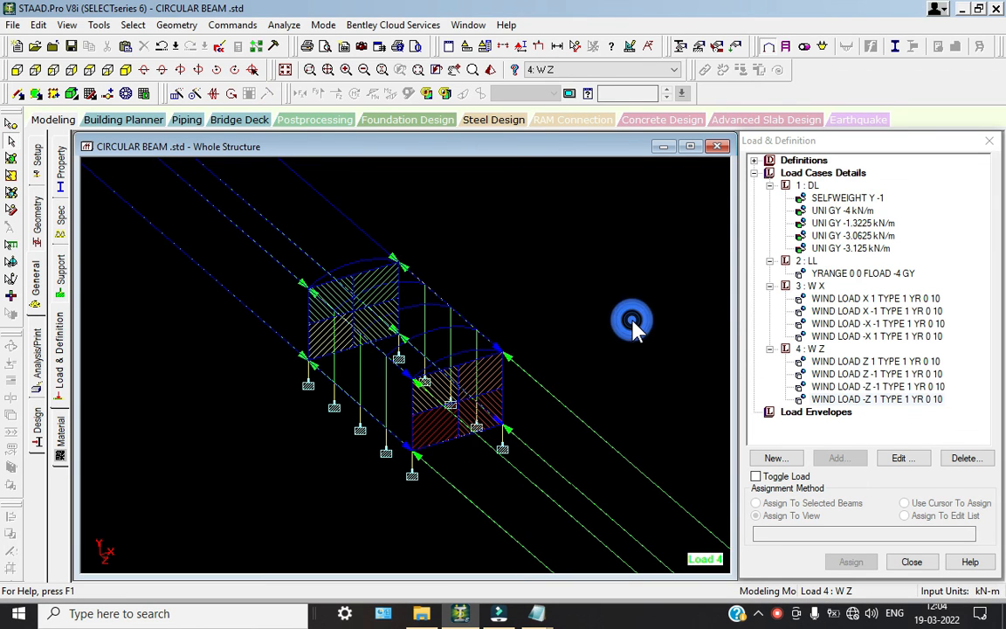
# Examine the LL floor load and each DL load item displayed on the whole structure
pyautogui.click(852, 274)
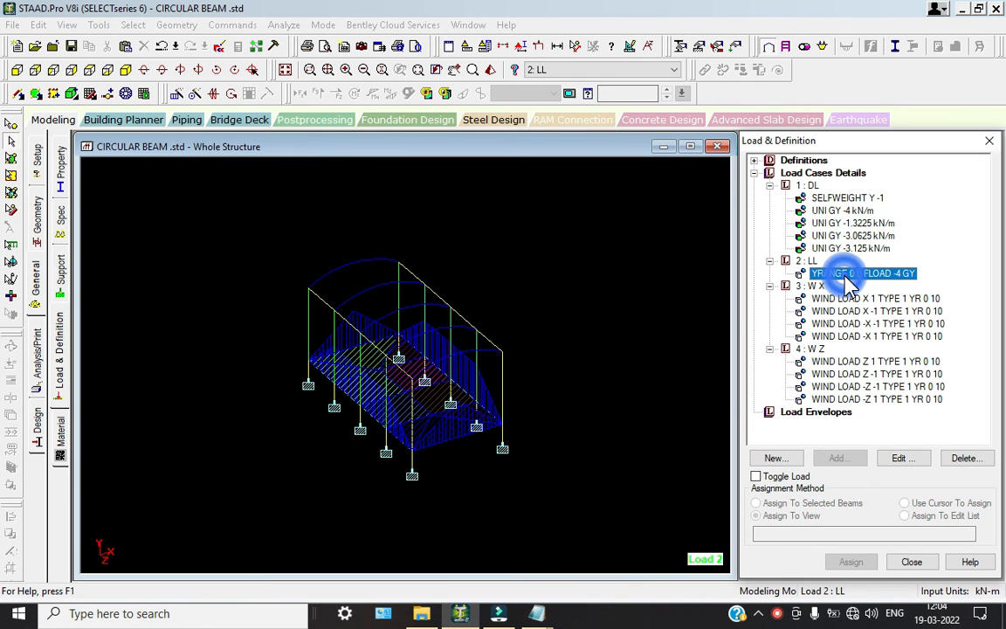
pyautogui.click(829, 224)
pyautogui.click(838, 236)
pyautogui.click(838, 248)
pyautogui.click(833, 210)
pyautogui.click(825, 197)
pyautogui.click(607, 271)
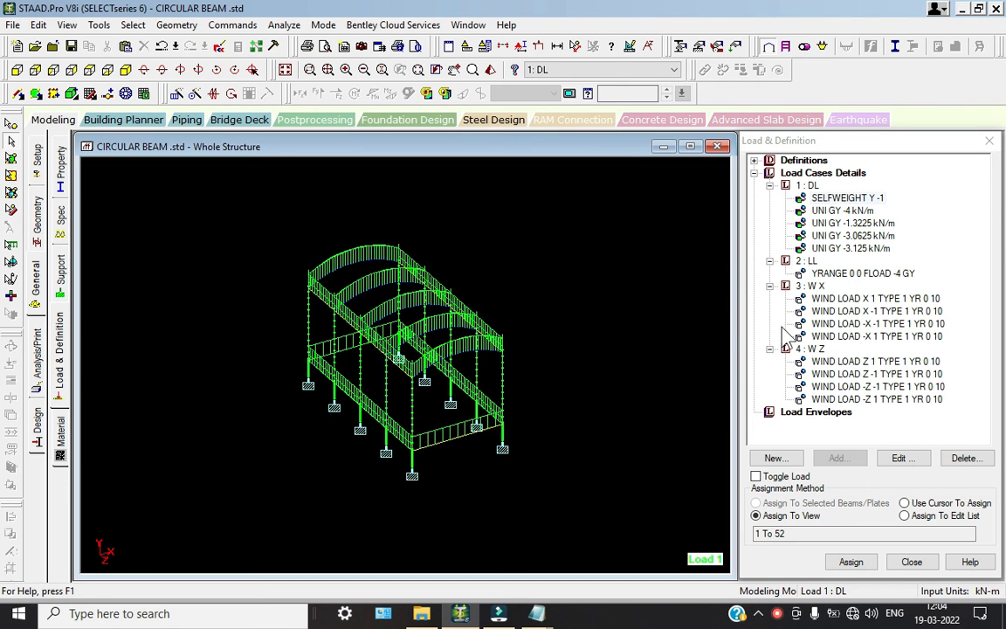
# Define Normal load combination 5 from the DL and LL cases, each with a factor of 1
pyautogui.click(823, 173)
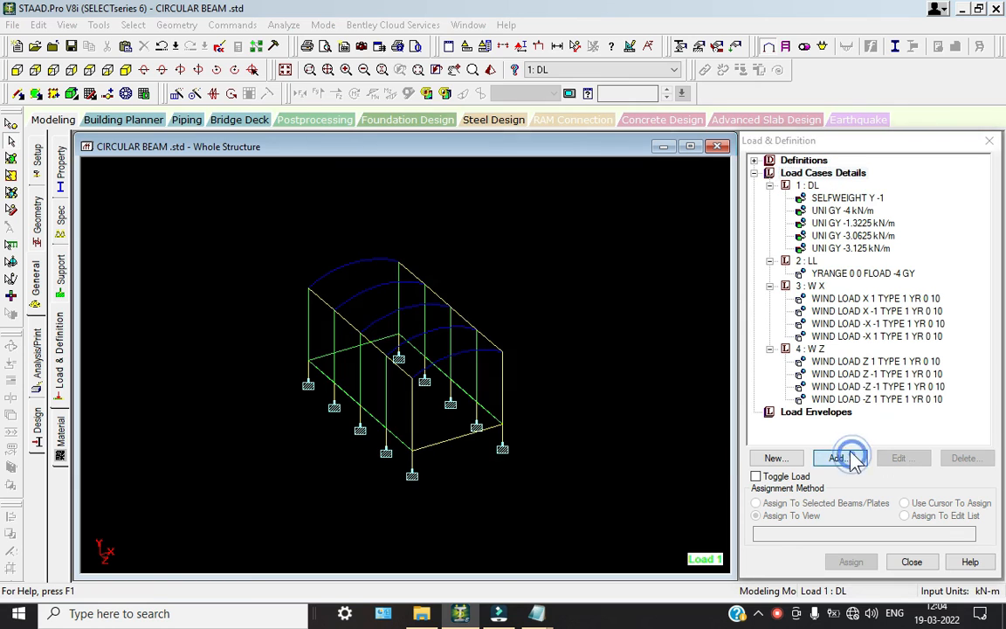
pyautogui.click(838, 458)
pyautogui.click(249, 168)
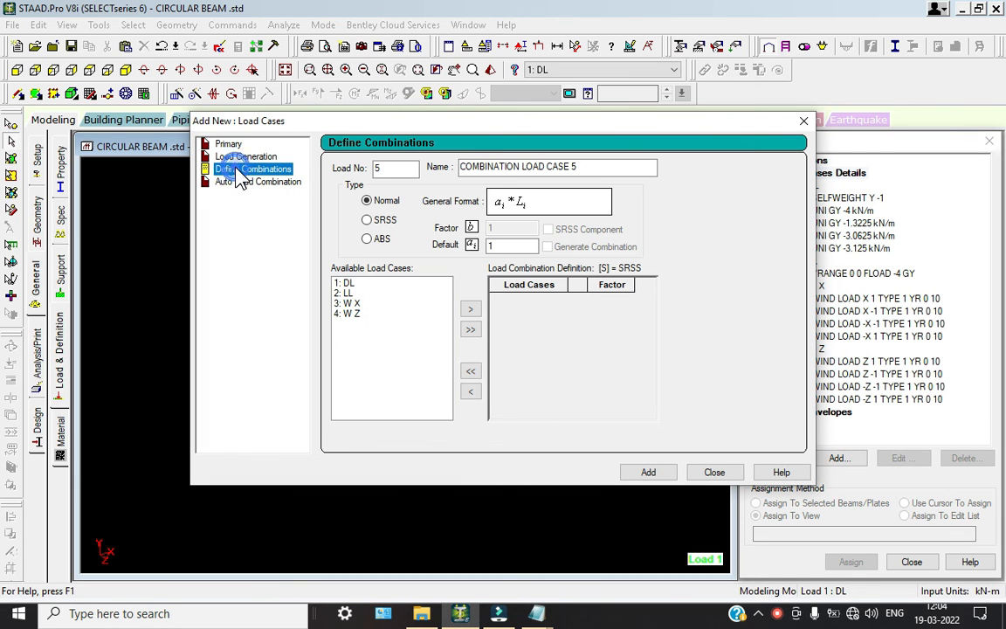
pyautogui.click(361, 284)
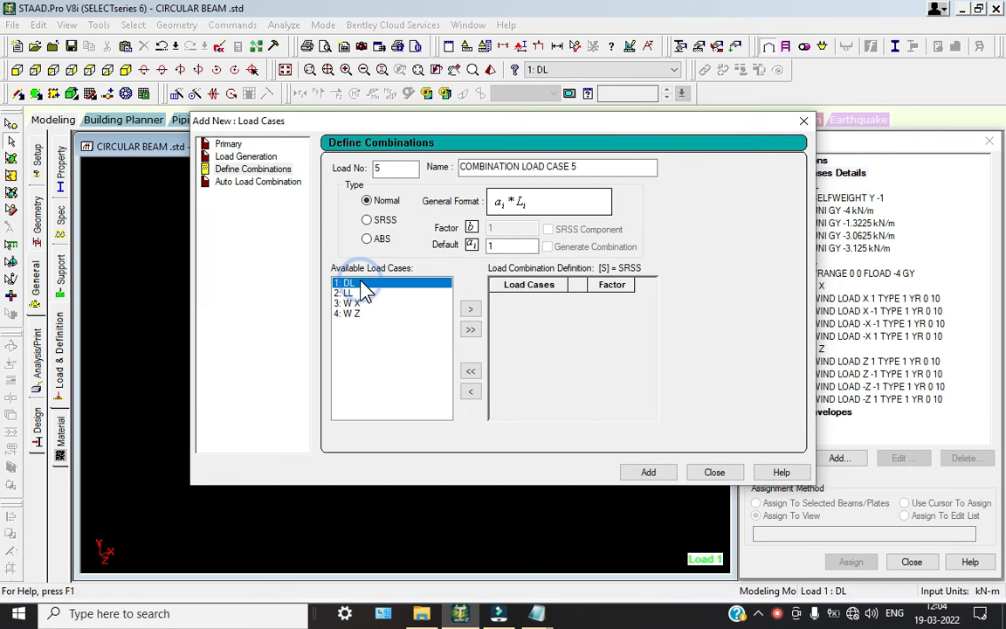
pyautogui.keyDown('shift'); pyautogui.click(357, 295); pyautogui.keyUp('shift')
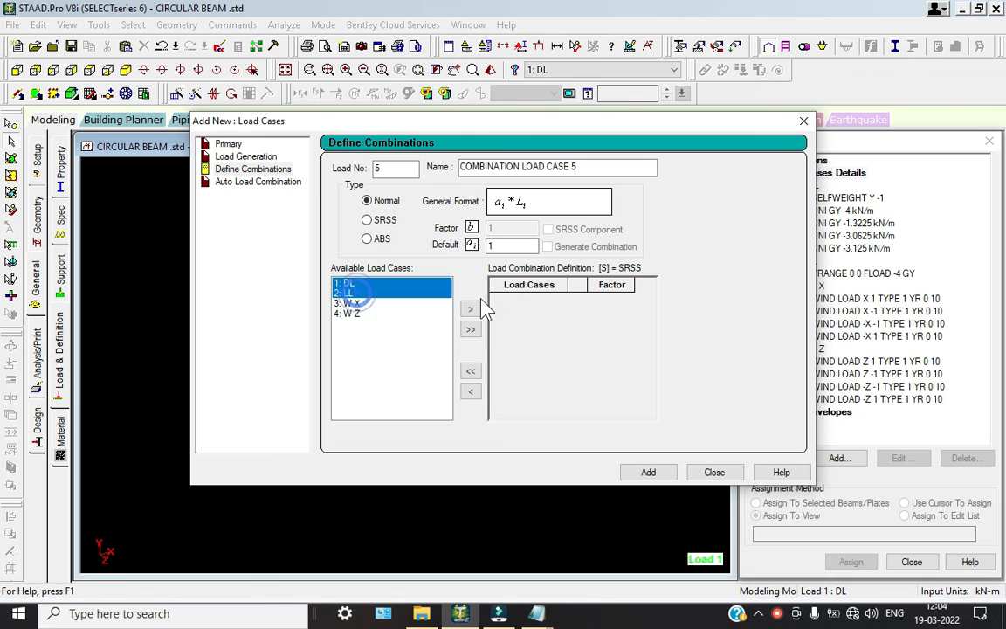
pyautogui.click(470, 309)
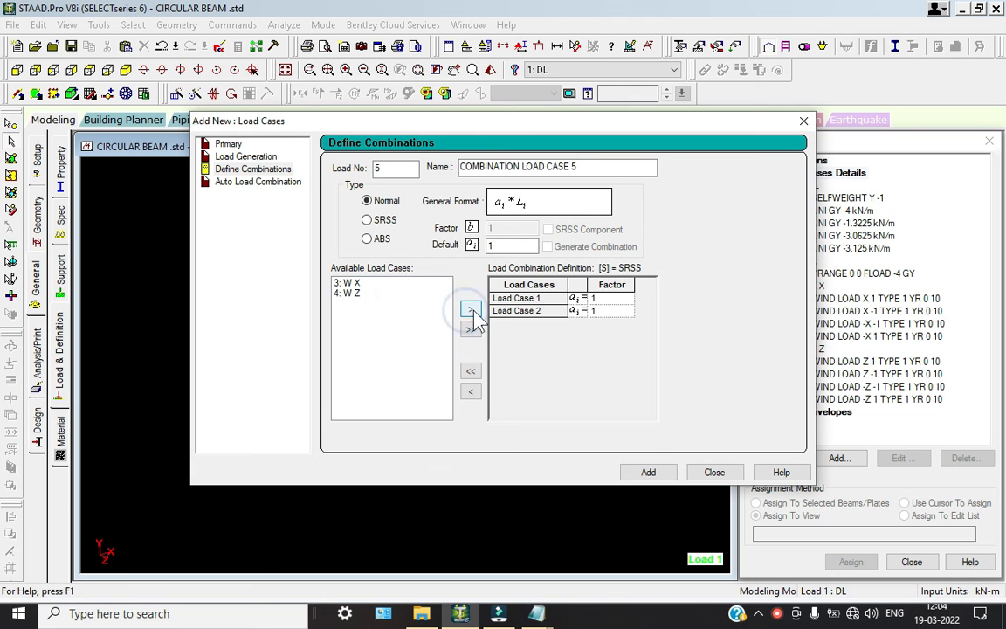
pyautogui.click(648, 472)
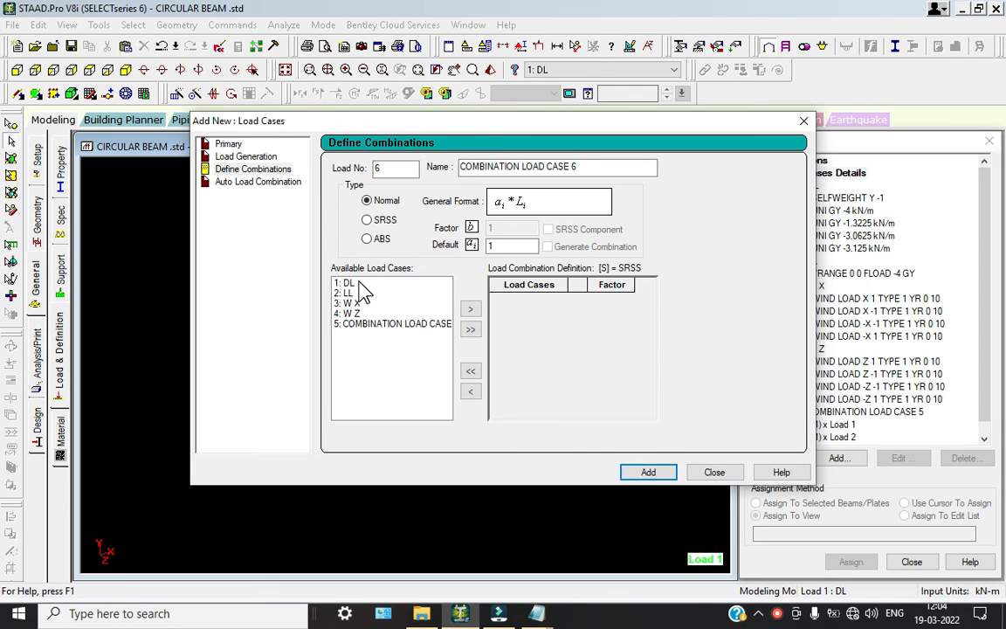
# Define load combination 6 from the DL, LL and W X cases, each with a factor of 1
pyautogui.click(348, 283)
pyautogui.keyDown('shift'); pyautogui.click(350, 303); pyautogui.keyUp('shift')
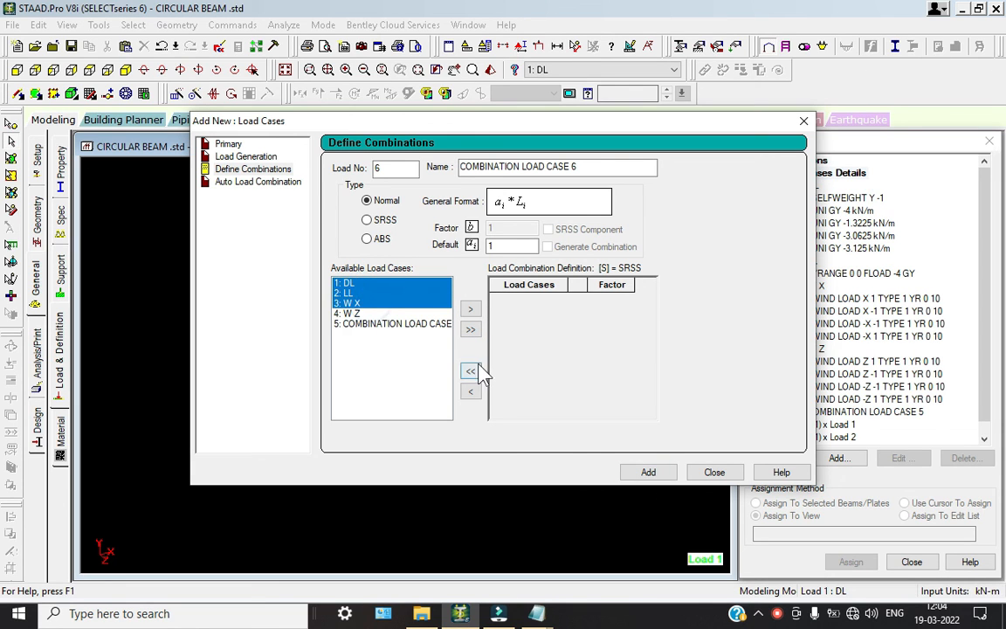
pyautogui.click(471, 310)
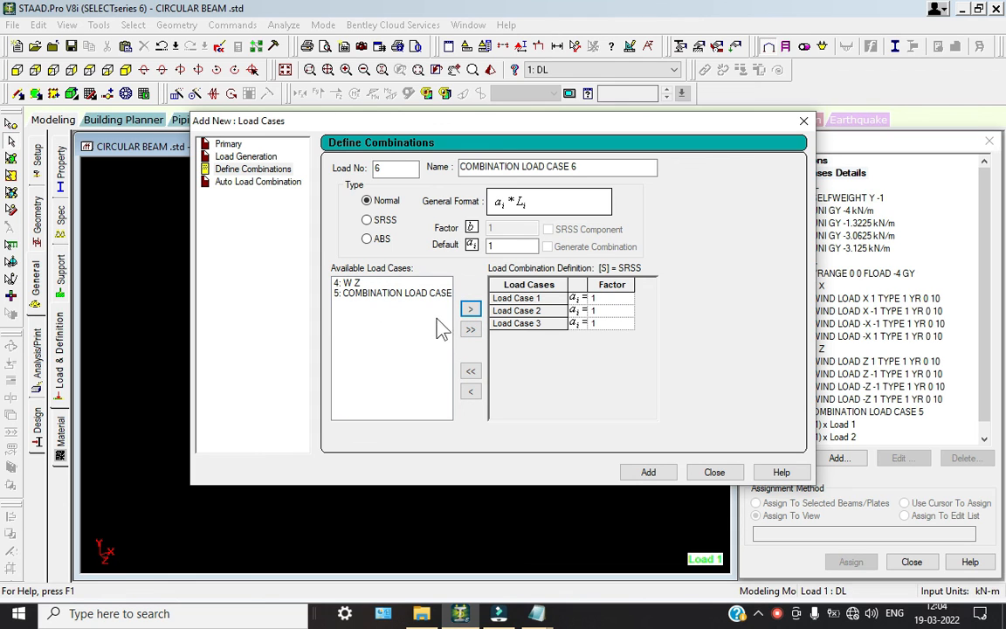
pyautogui.click(647, 472)
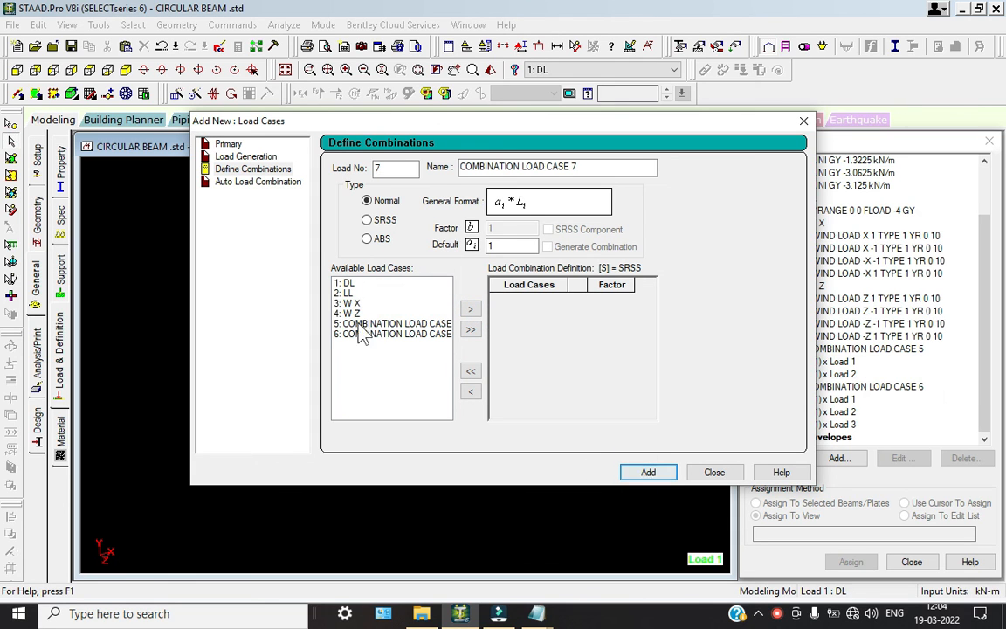
# Define load combination 7 from the DL, LL, W X and W Z cases, each with a factor of 1
pyautogui.moveTo(348, 284); pyautogui.dragTo(365, 312)
pyautogui.click(638, 476)
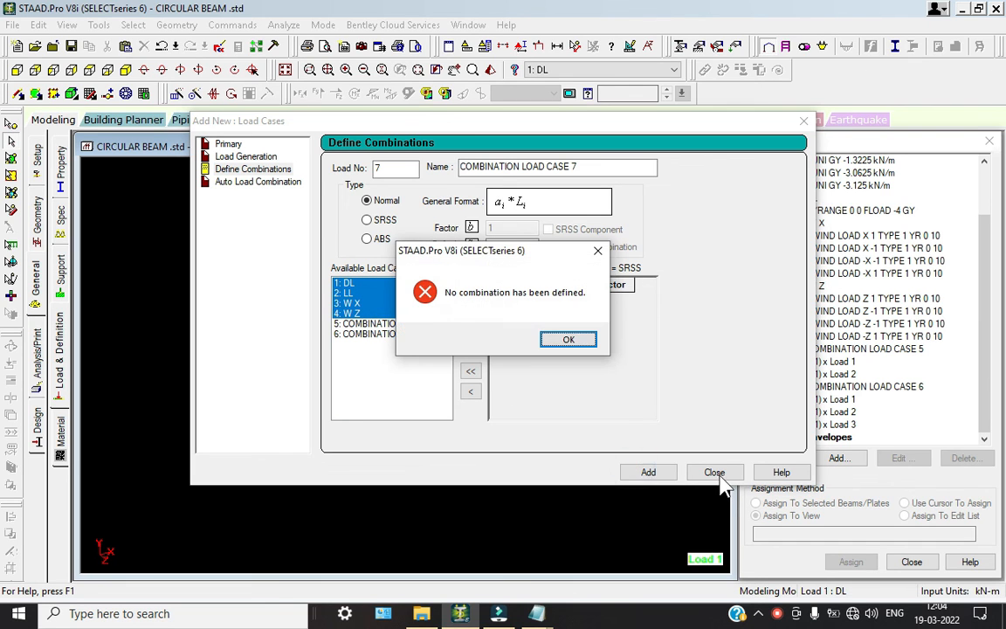
pyautogui.click(576, 340)
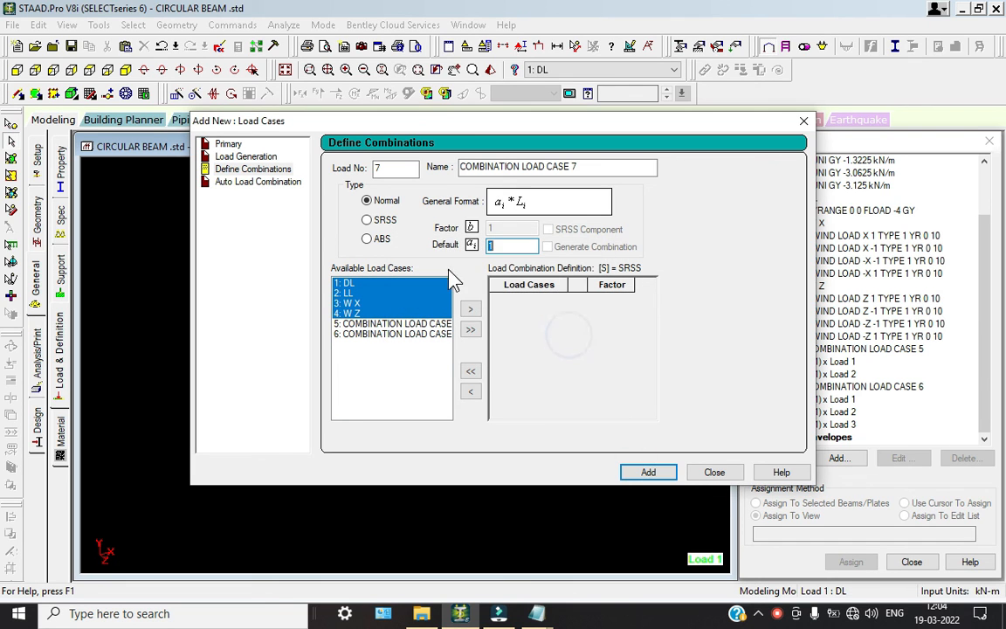
pyautogui.click(471, 310)
pyautogui.click(663, 472)
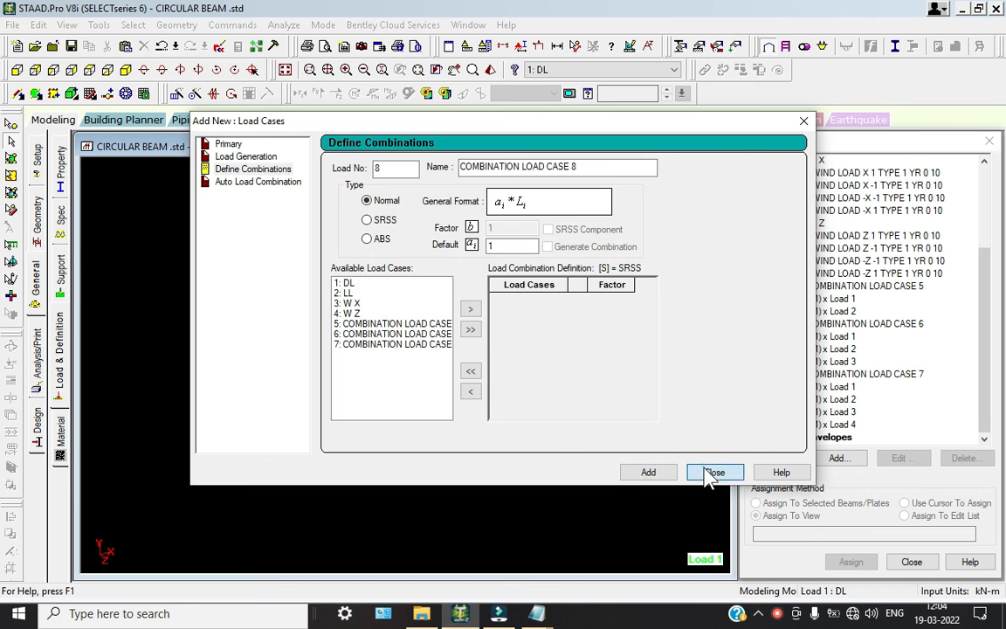
pyautogui.click(715, 472)
# Examine the loads of combination cases 7, 6 and 5 displayed on the frame
pyautogui.click(834, 400)
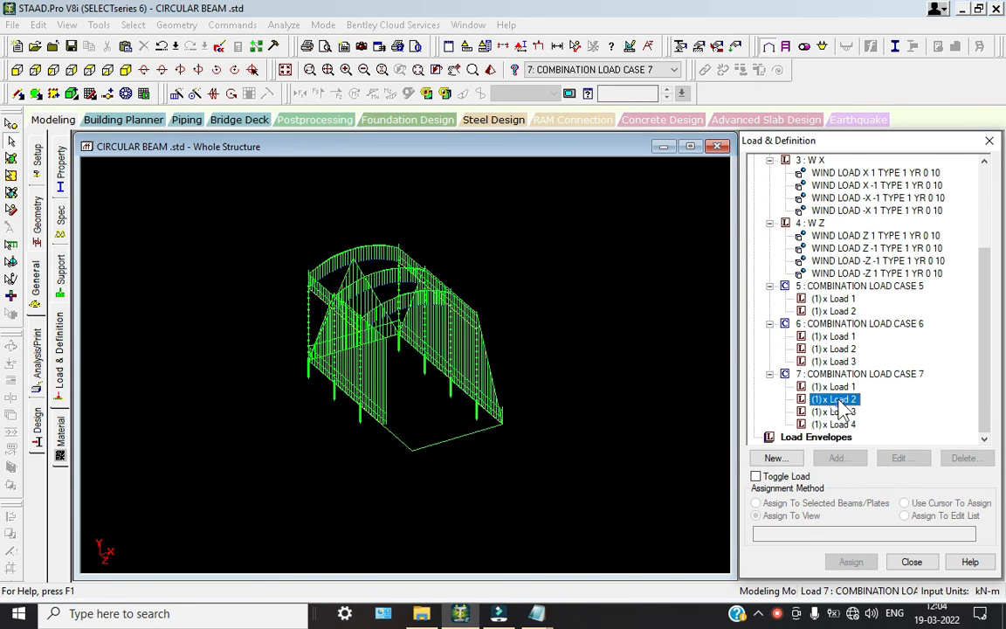
pyautogui.click(834, 349)
pyautogui.click(826, 325)
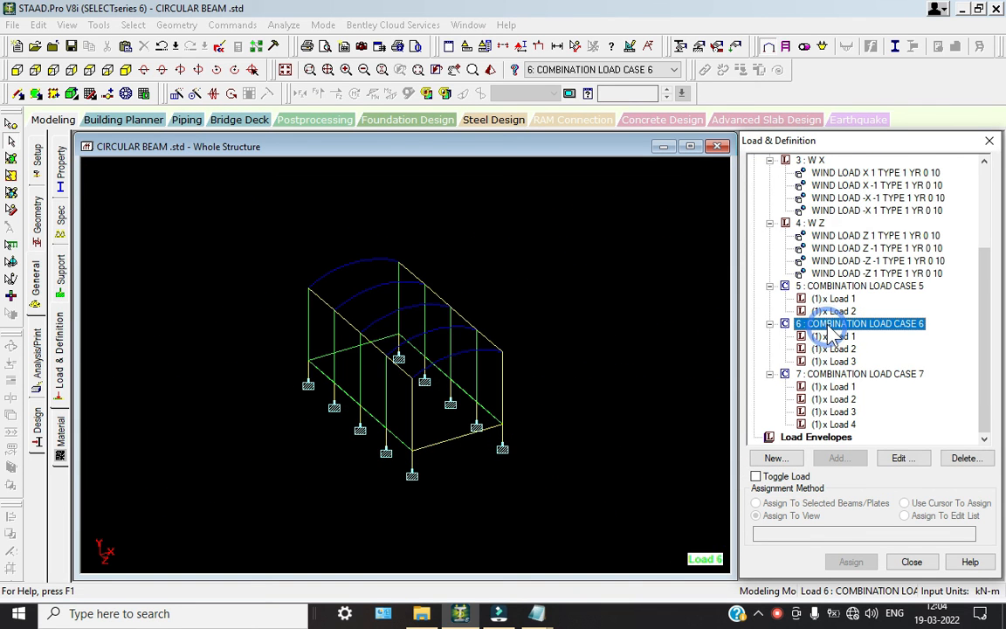
pyautogui.click(833, 299)
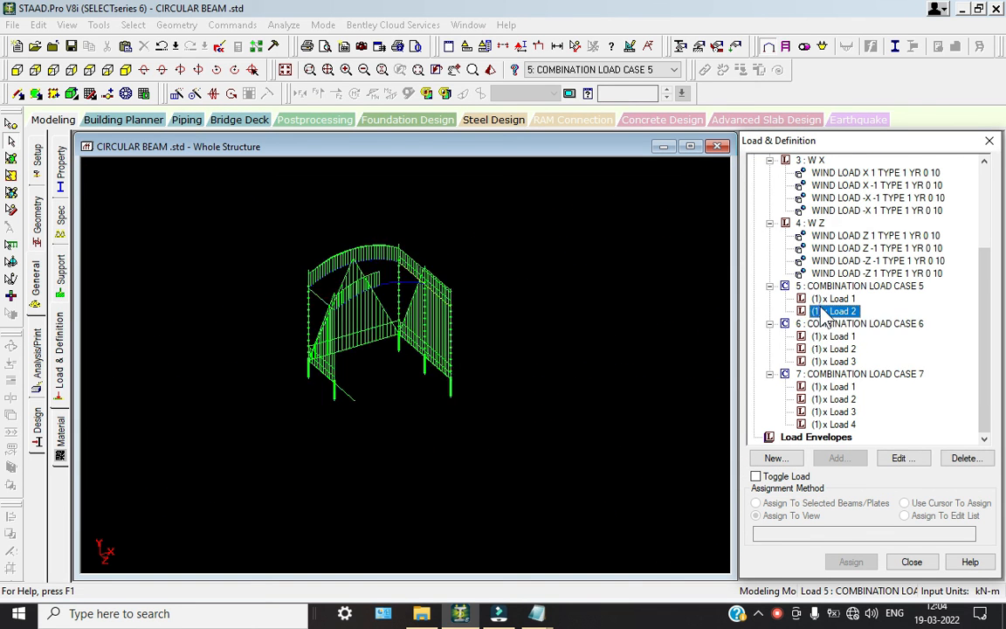
pyautogui.click(600, 297)
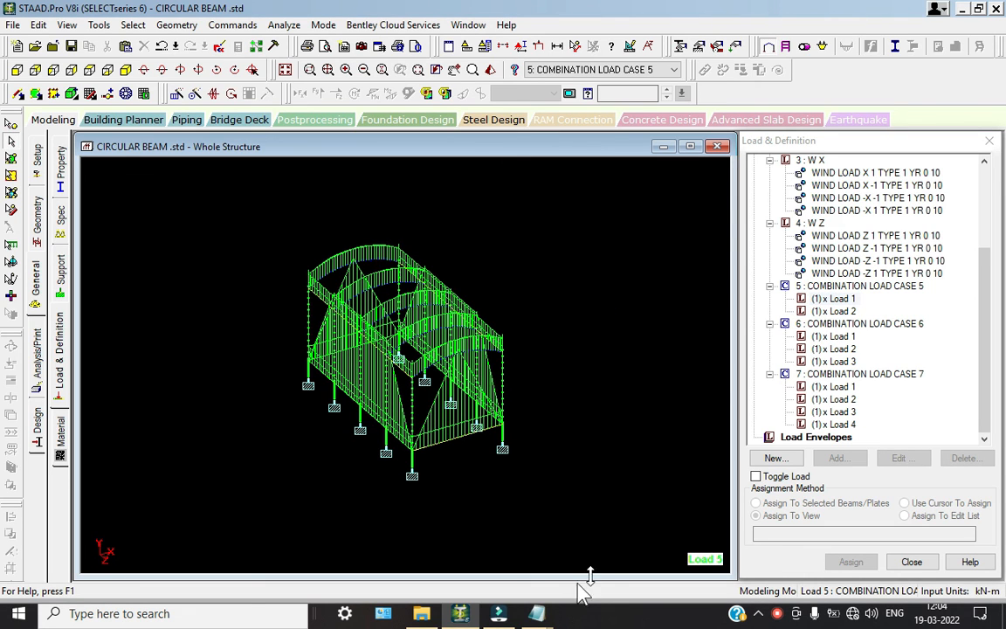
pyautogui.click(777, 614)
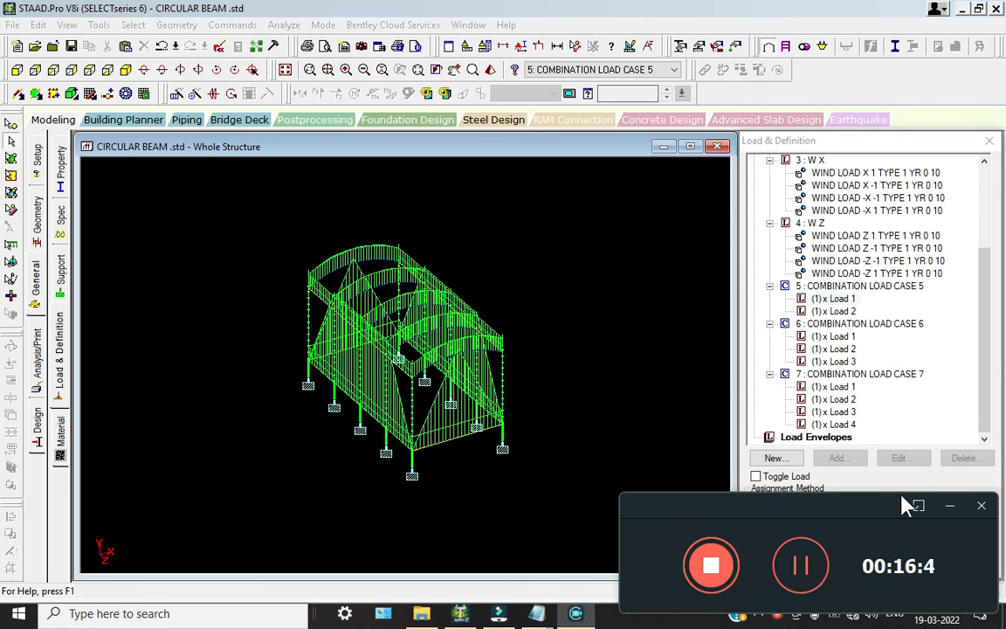
pyautogui.click(951, 506)
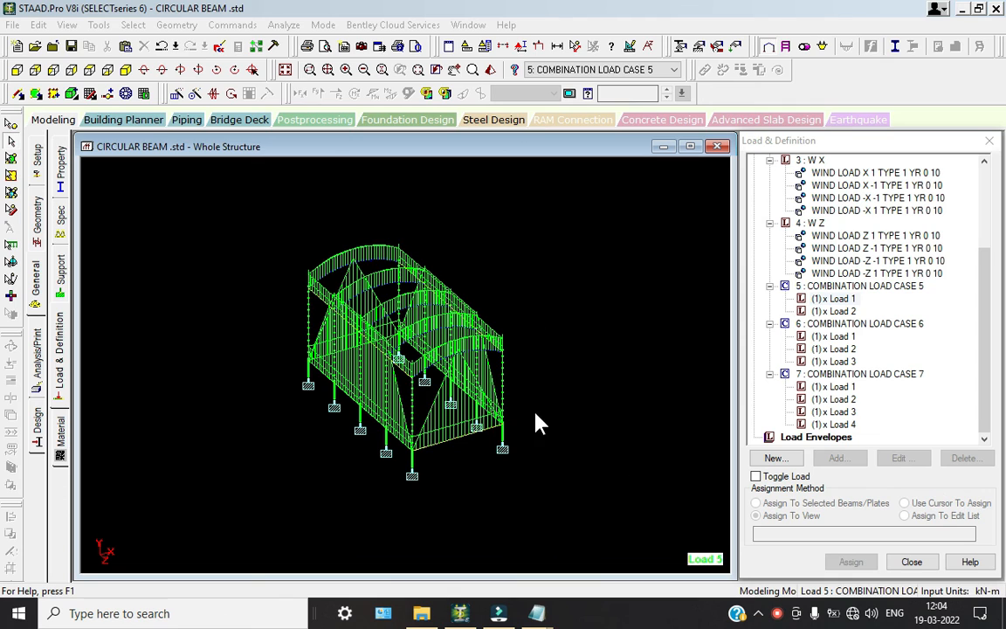